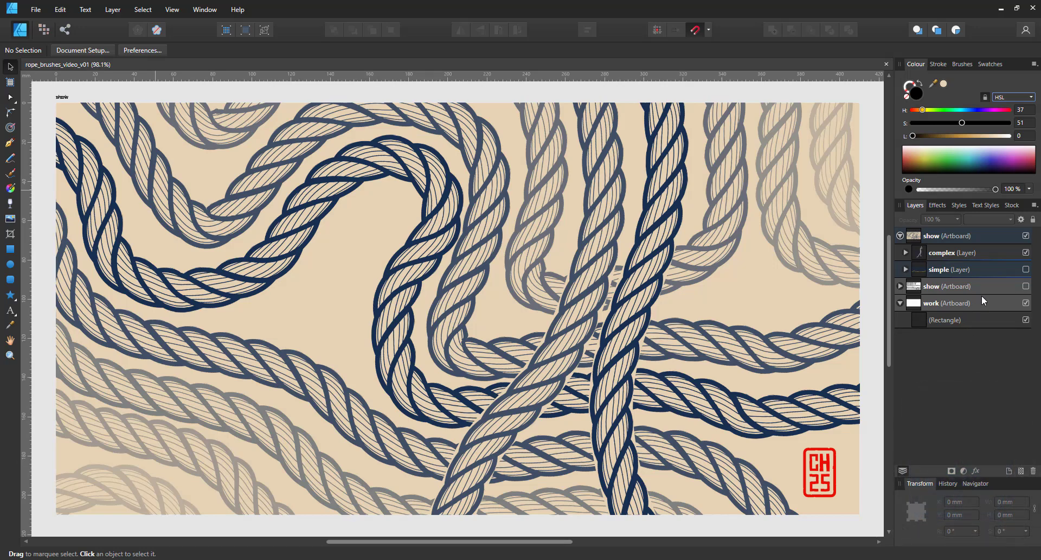
Hide the complex layer and show the simple layer in the rope artboard
click(1027, 253)
click(1026, 270)
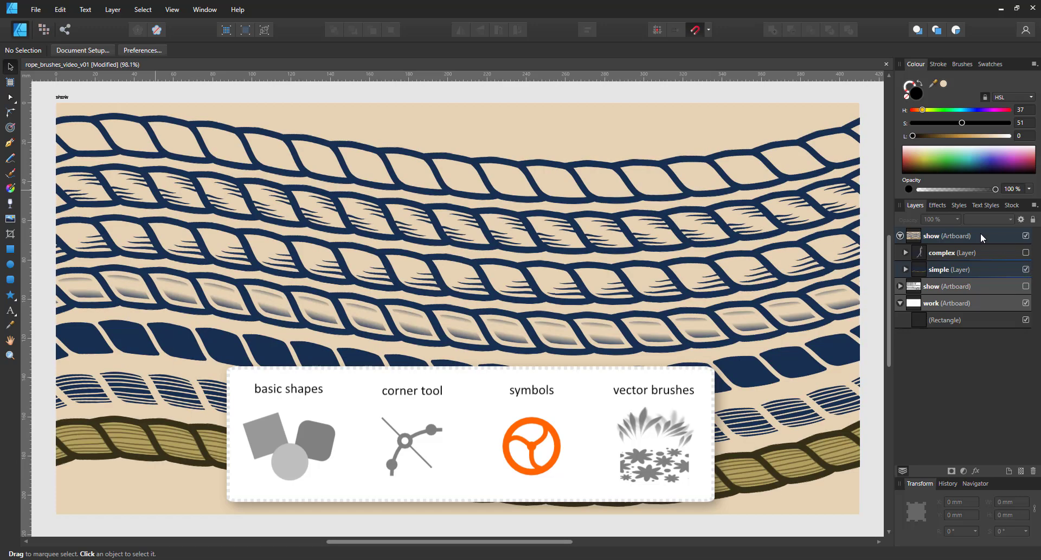
Try stroke widths of 32, 16 and 128 pt on the uppermost rope curve, and return it to 64 pt
click(665, 190)
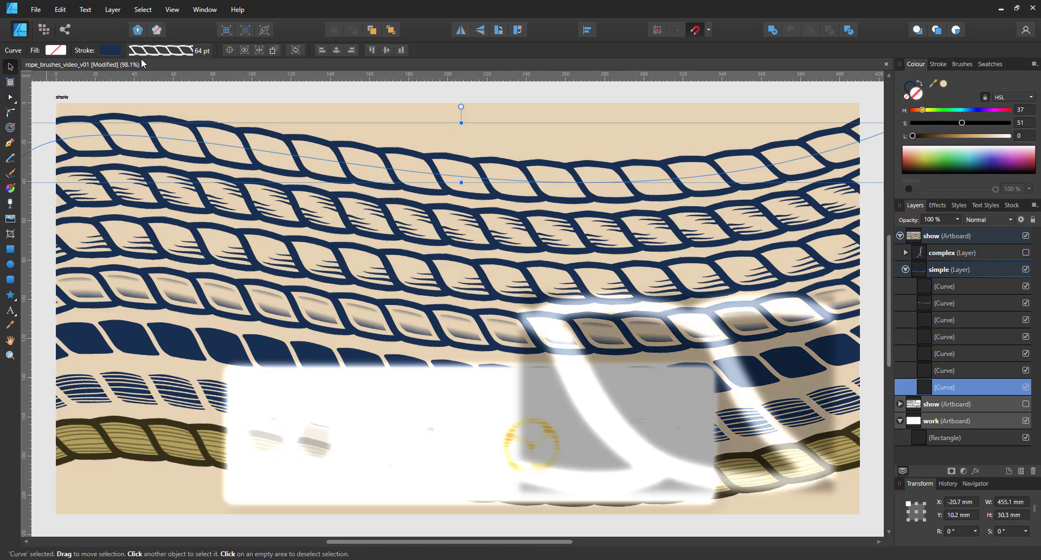
click(164, 51)
click(212, 89)
text(32)
key(Return)
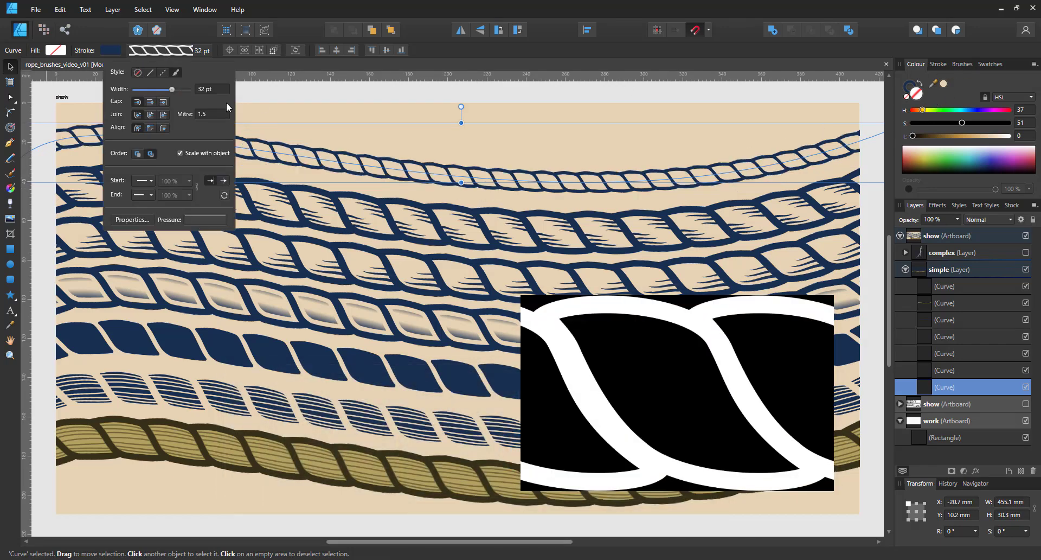
text(1)
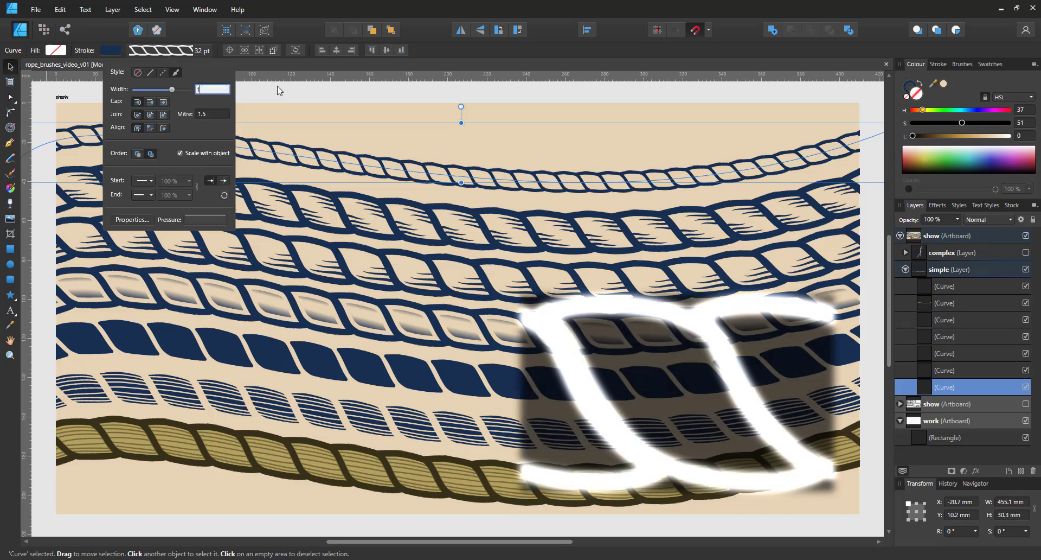
text(6)
key(Return)
text(1)
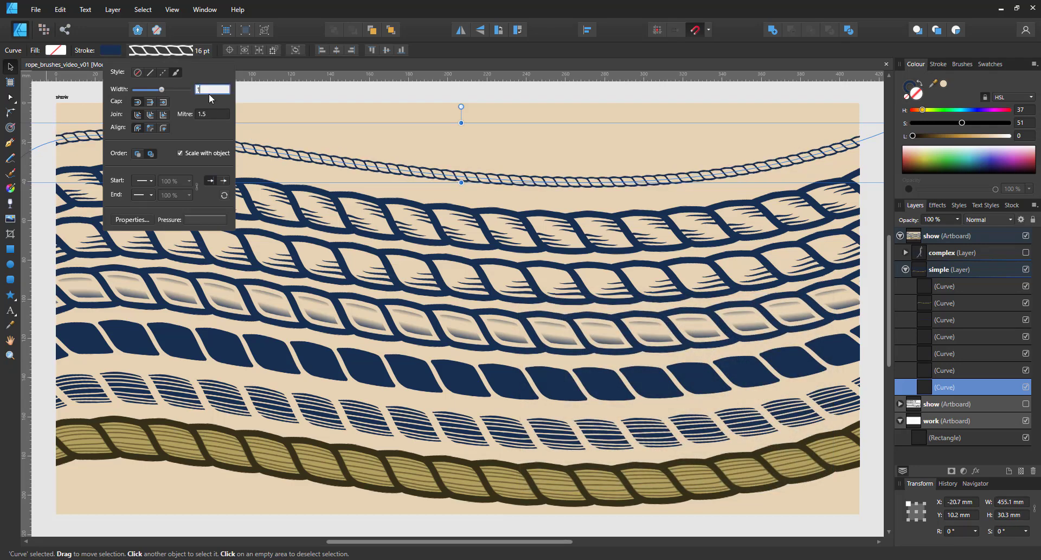
text(28)
key(Return)
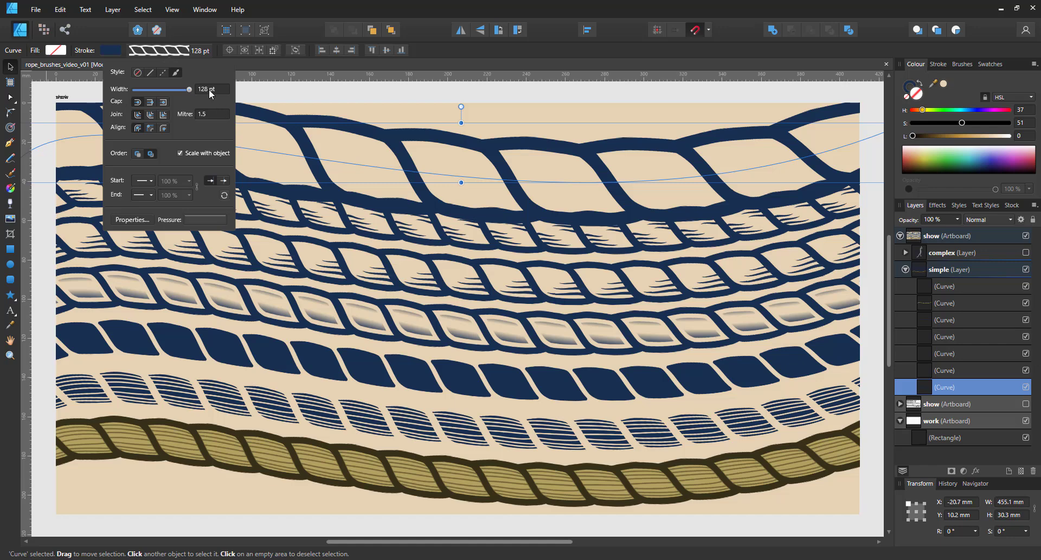
text(64)
key(Return)
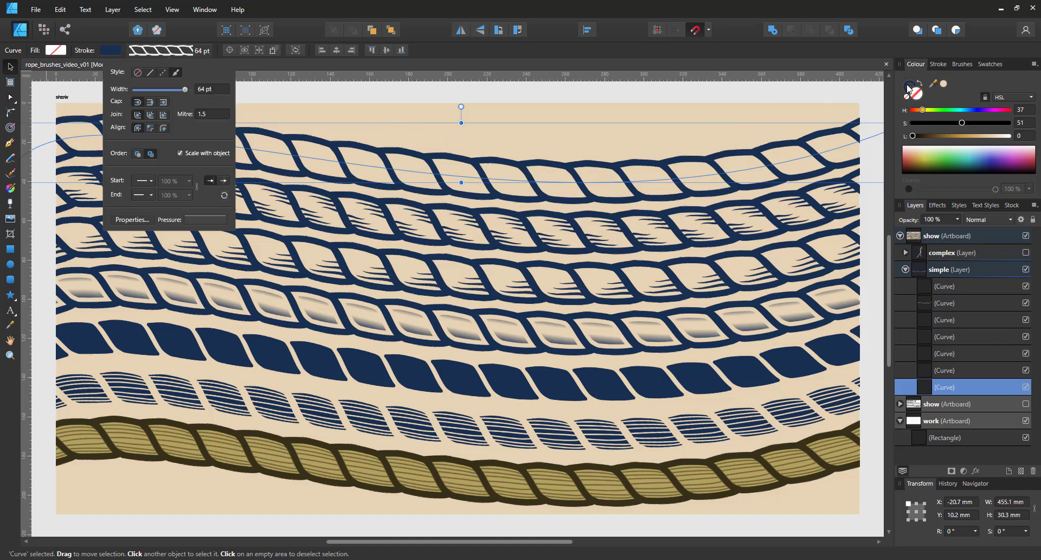
Try black as the uppermost rope's stroke colour, and restore navy by sampling it from the neighbouring rope
click(907, 85)
click(940, 109)
mouse_move(943, 149)
mouse_down()
mouse_move(985, 168)
mouse_move(1006, 168)
mouse_move(1011, 156)
mouse_move(863, 153)
mouse_up()
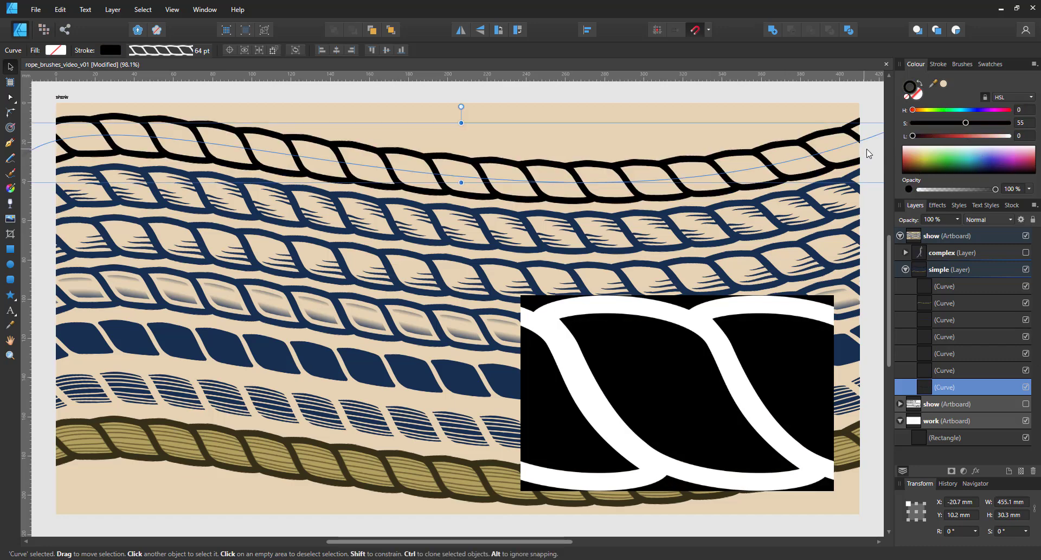
key(i)
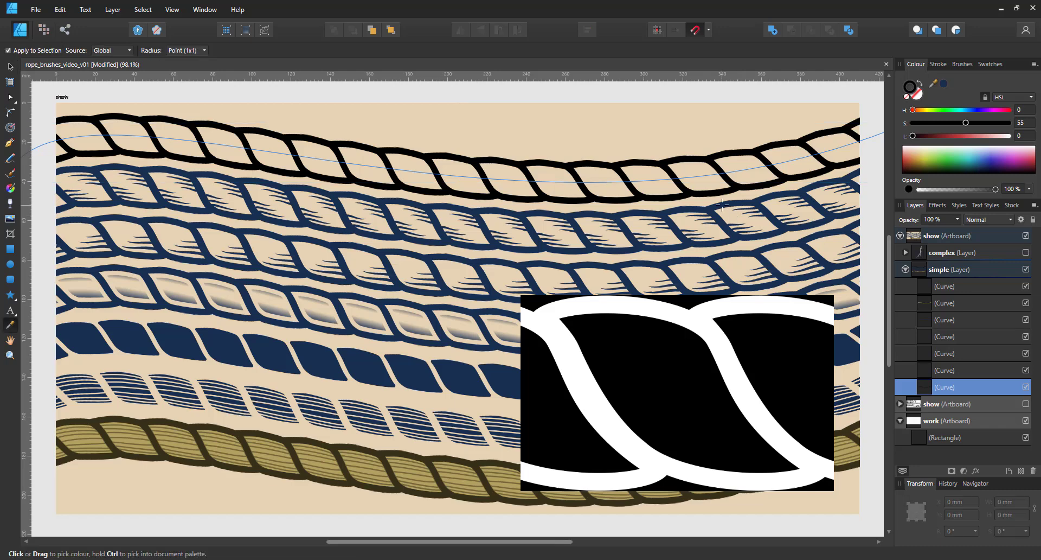
click(727, 204)
Hide and collapse the rope show artboard so only the work artboard with its black rectangle is in view
click(11, 65)
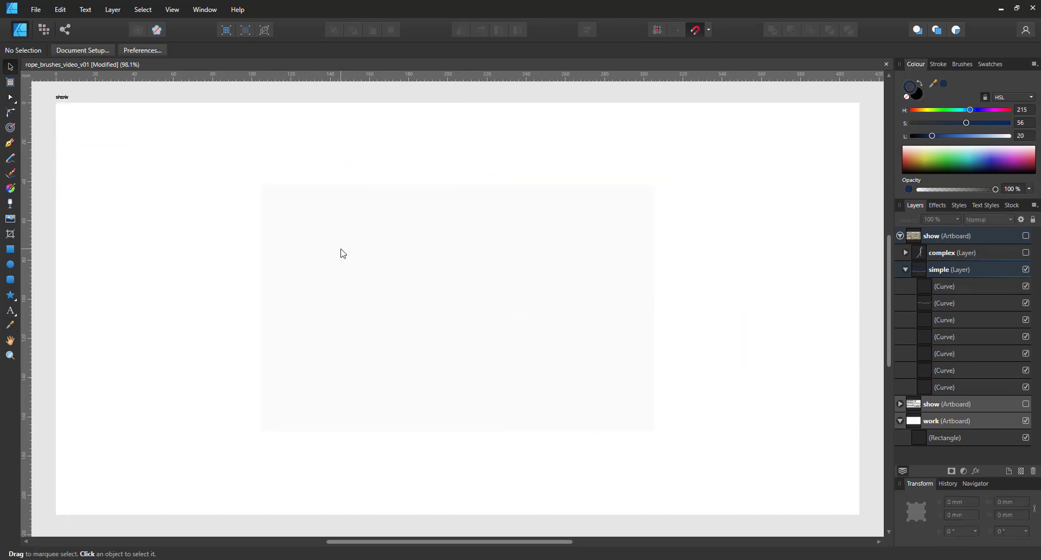
click(913, 235)
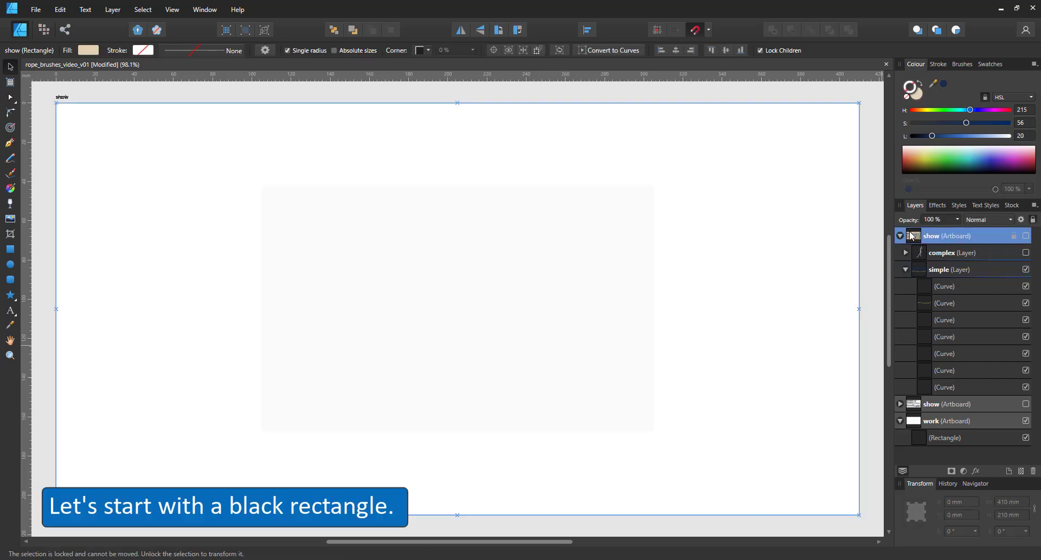
click(901, 235)
click(988, 251)
click(1026, 235)
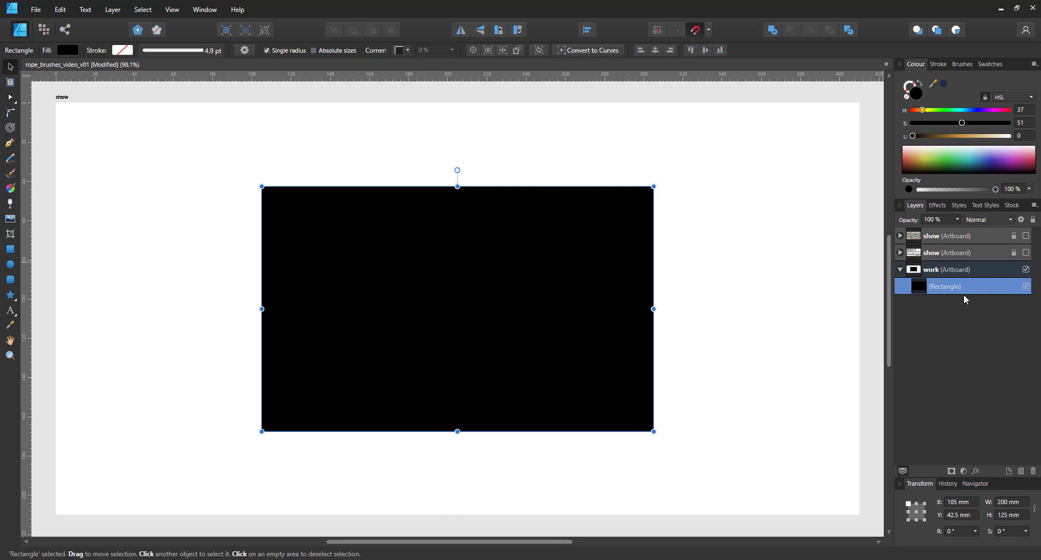
Duplicate the black rectangle and give the copy a white stroke with no fill
key(ctrl+j)
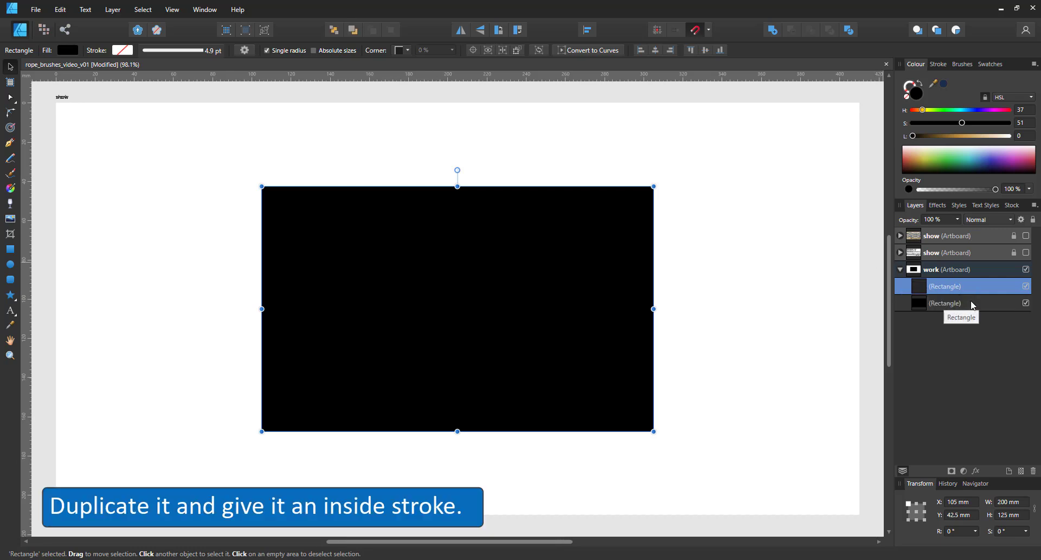
click(902, 151)
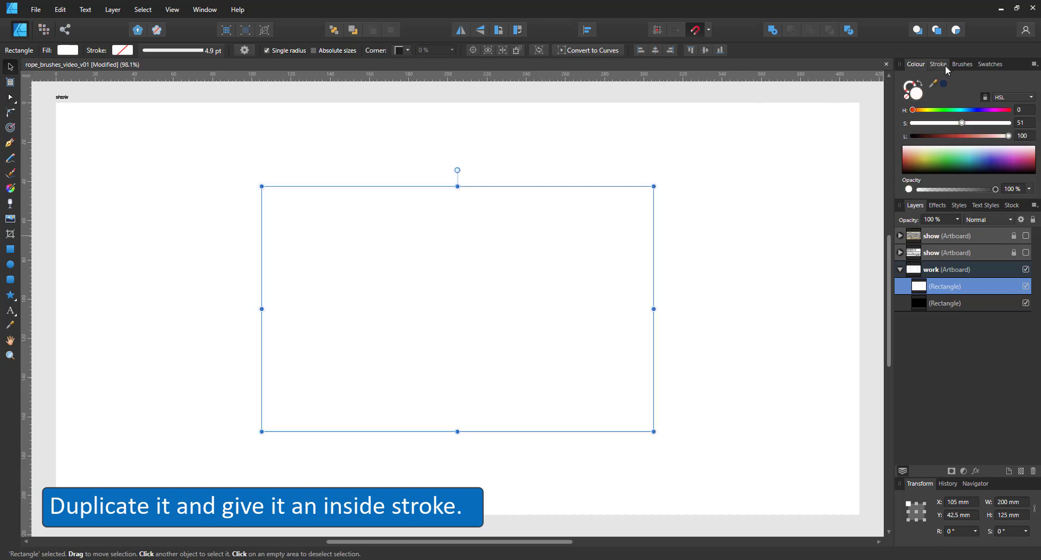
click(920, 84)
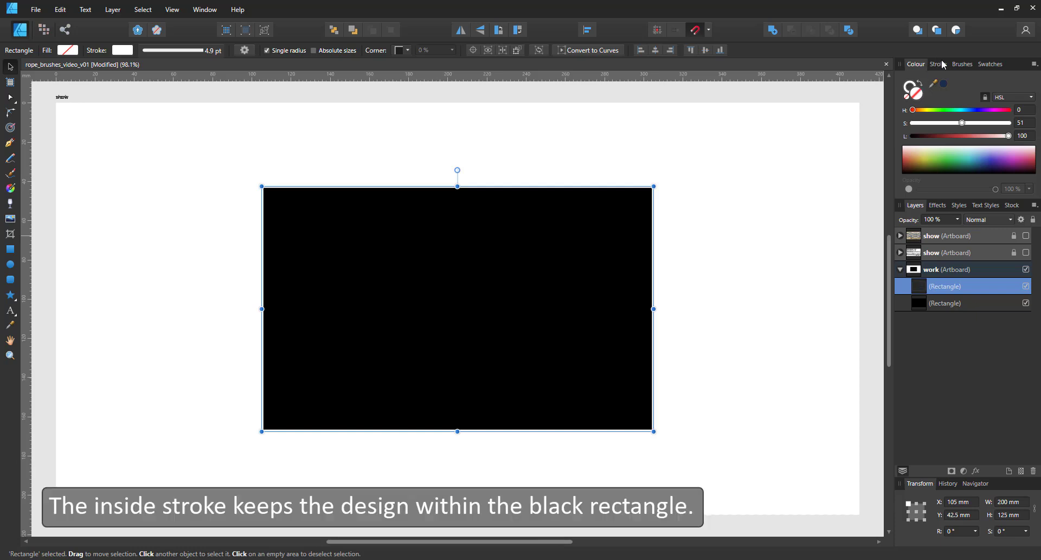
Thicken the copy's white stroke to about 19.8 pt and align it to the inside
click(939, 64)
drag(946, 98, 964, 98)
click(942, 137)
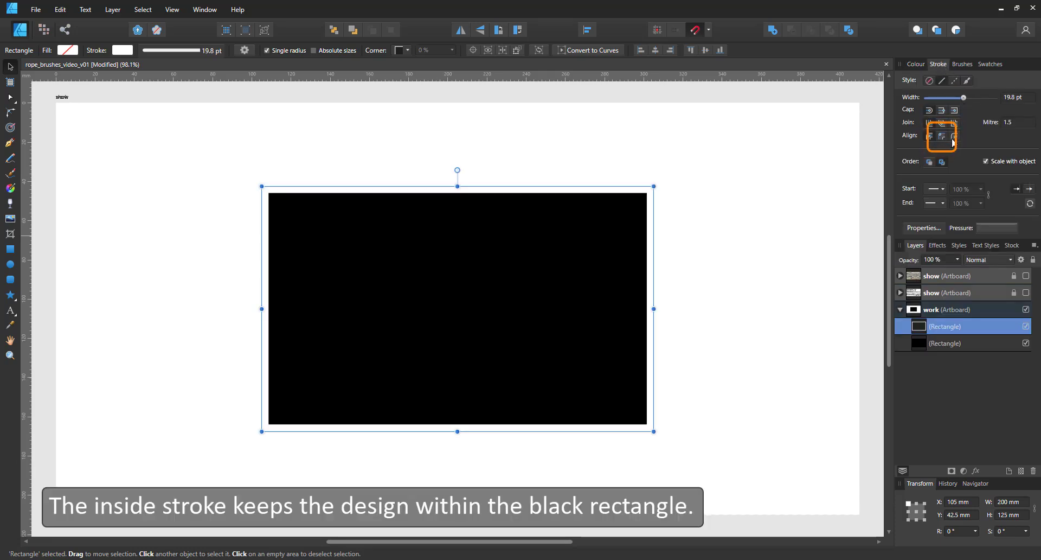
click(941, 138)
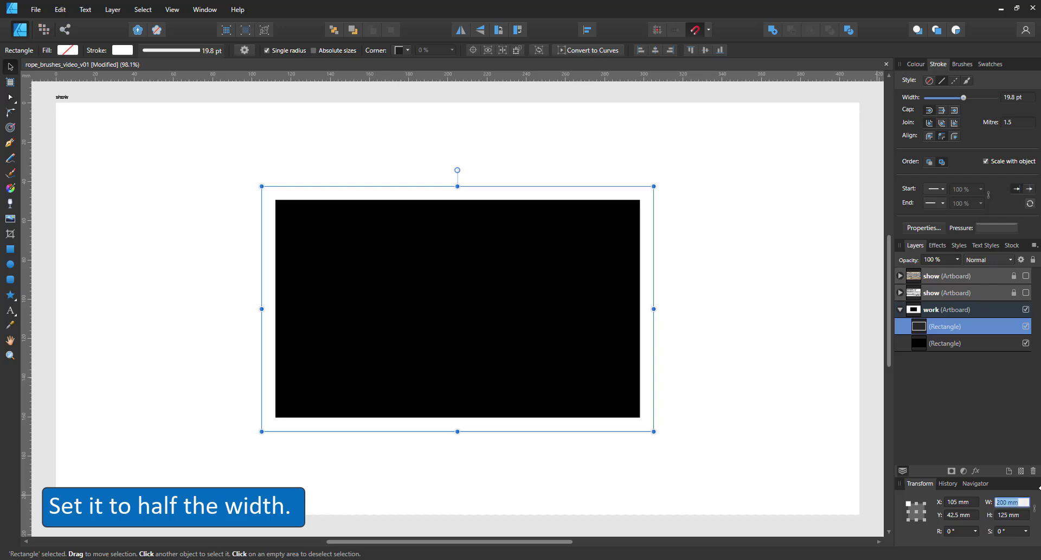
Make the outlined rectangle 100 mm wide with a non-scaling 16 pt stroke, and centre it over the black rectangle
key(Return)
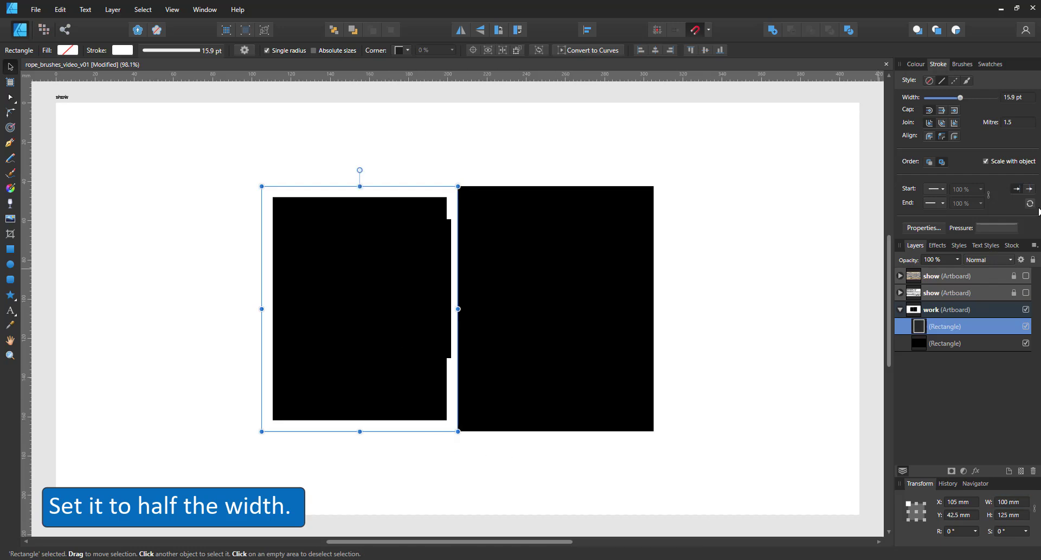
click(1007, 162)
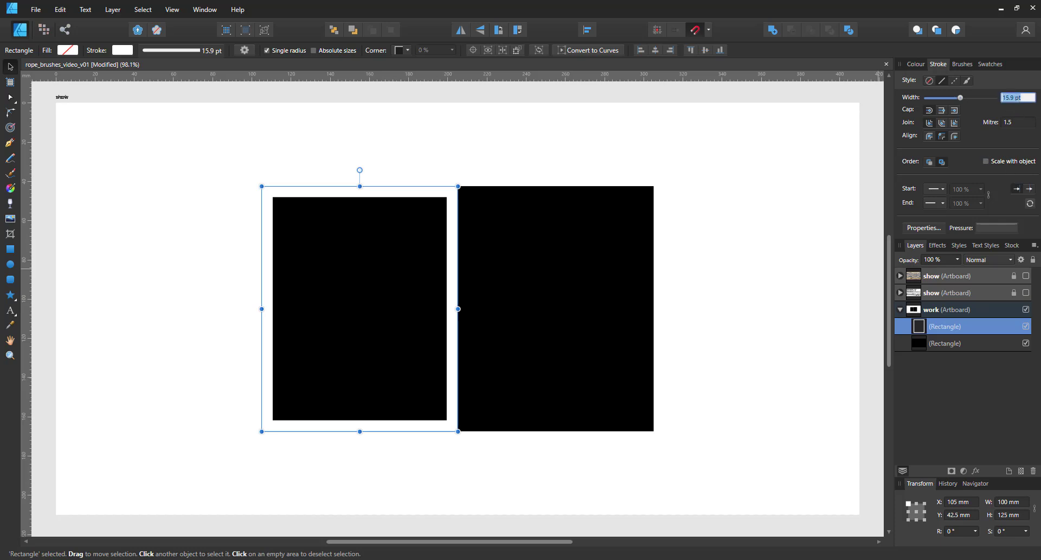
text(16)
key(Return)
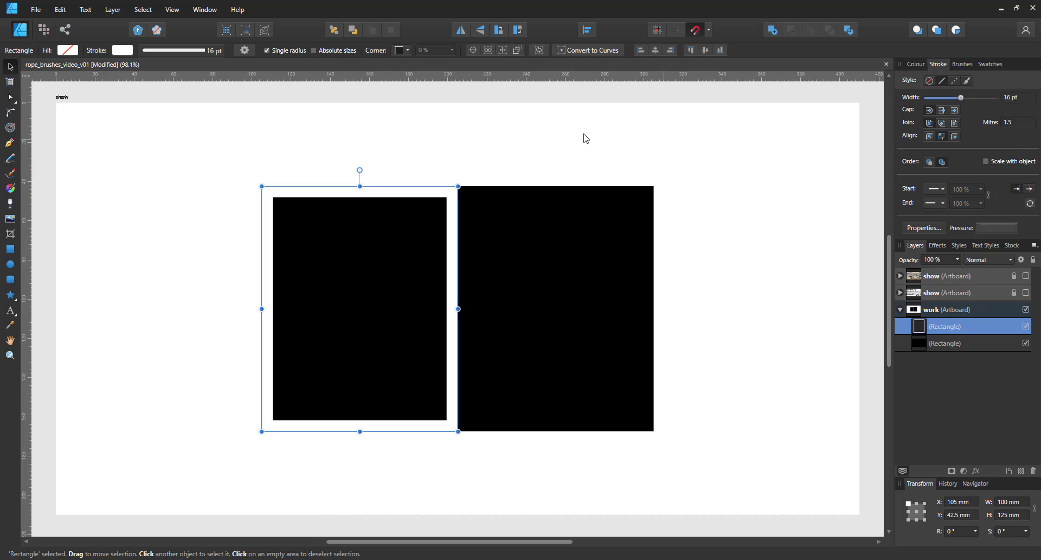
drag(385, 235, 485, 232)
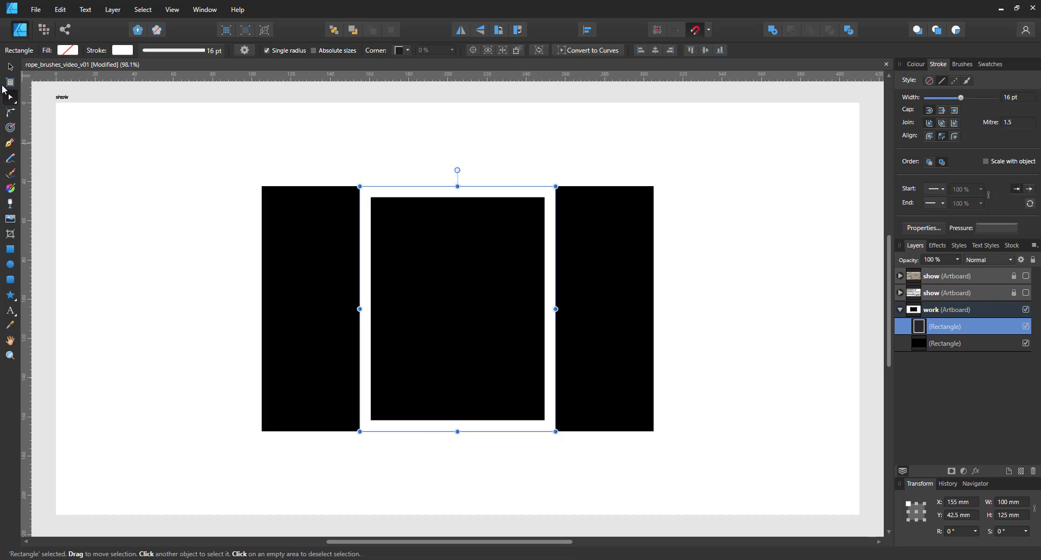
Round the outlined rectangle's upper-right and lower-left corners to about 53.8 mm with the Corner Tool, and set its stroke to 24 pt
click(10, 112)
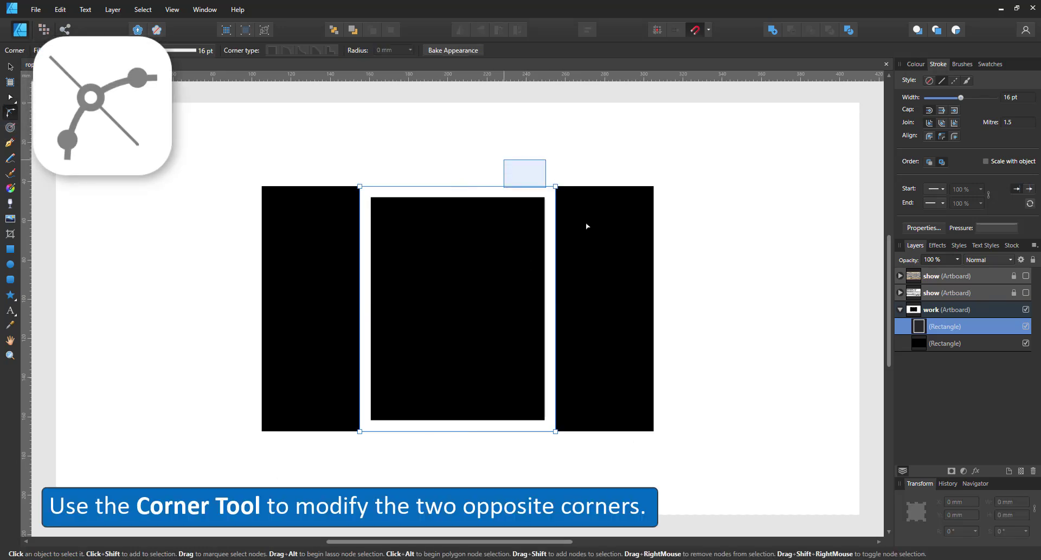
drag(308, 423, 392, 454)
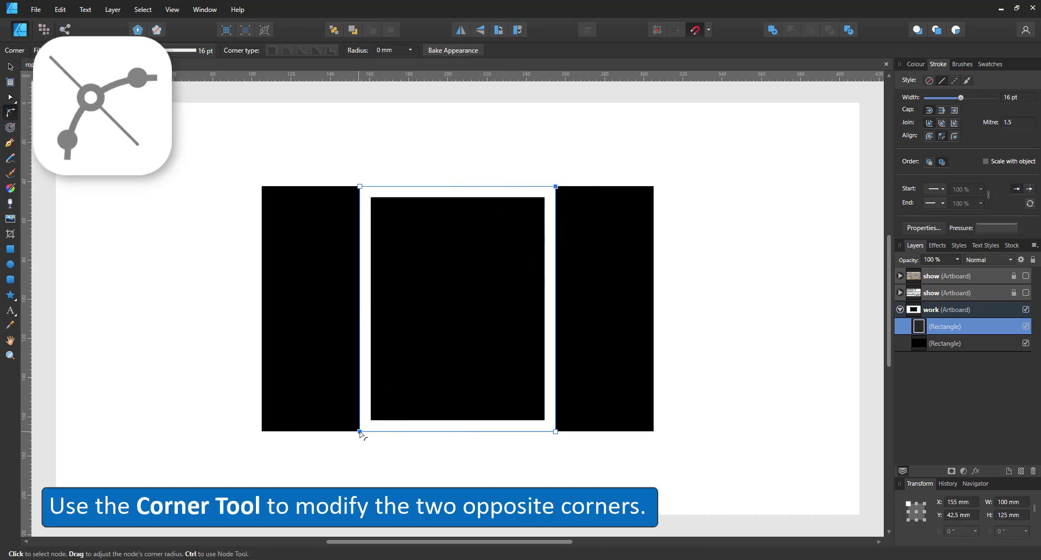
drag(383, 412, 453, 316)
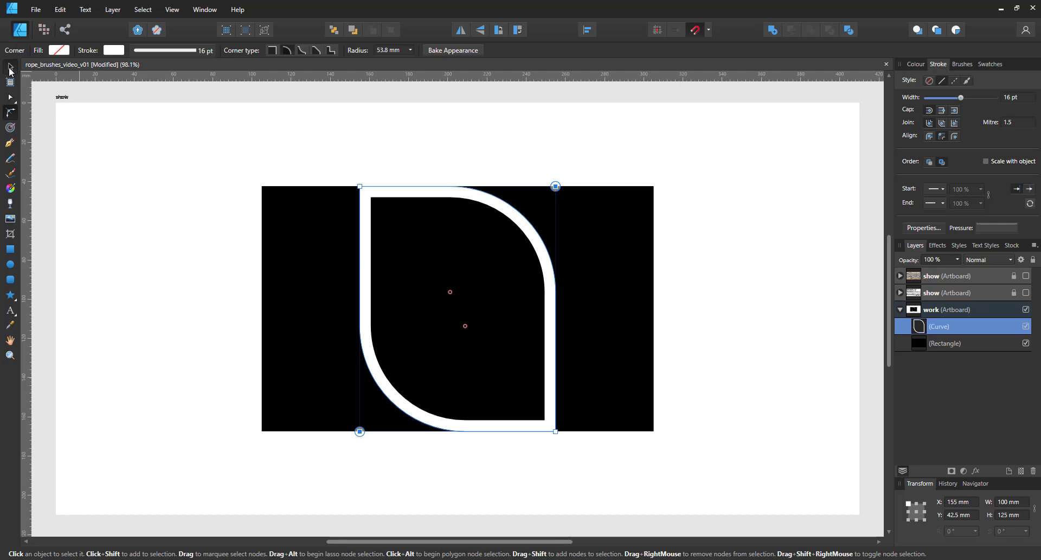
click(9, 68)
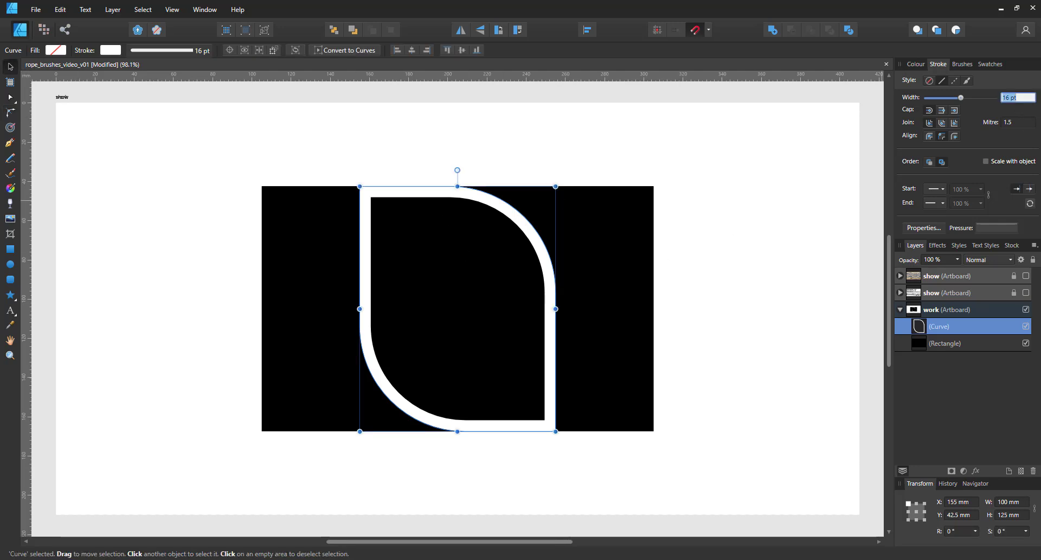
key(Return)
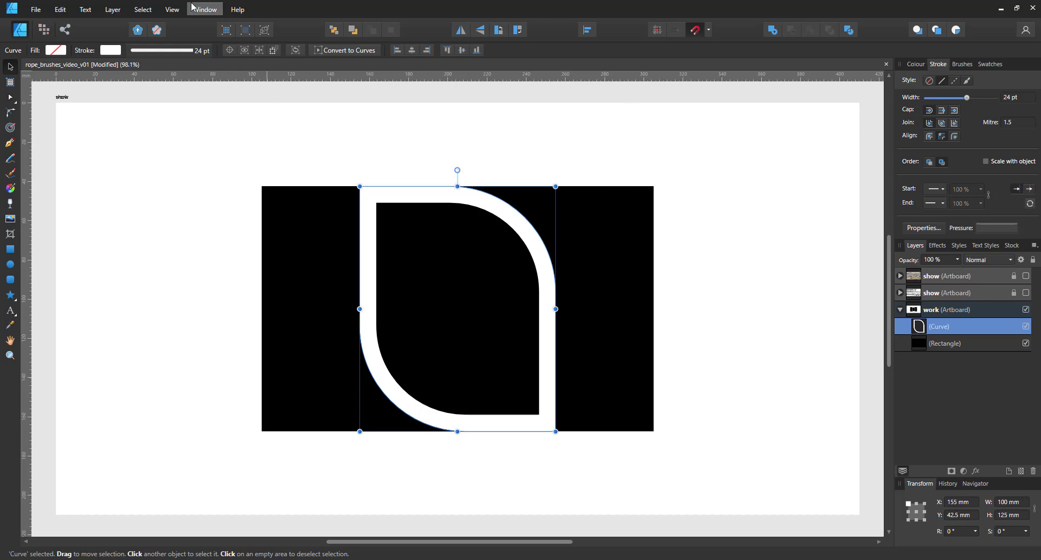
Turn the rounded curve into a symbol and place snapped duplicates directly against both of its sides
click(172, 9)
mouse_move(97, 190)
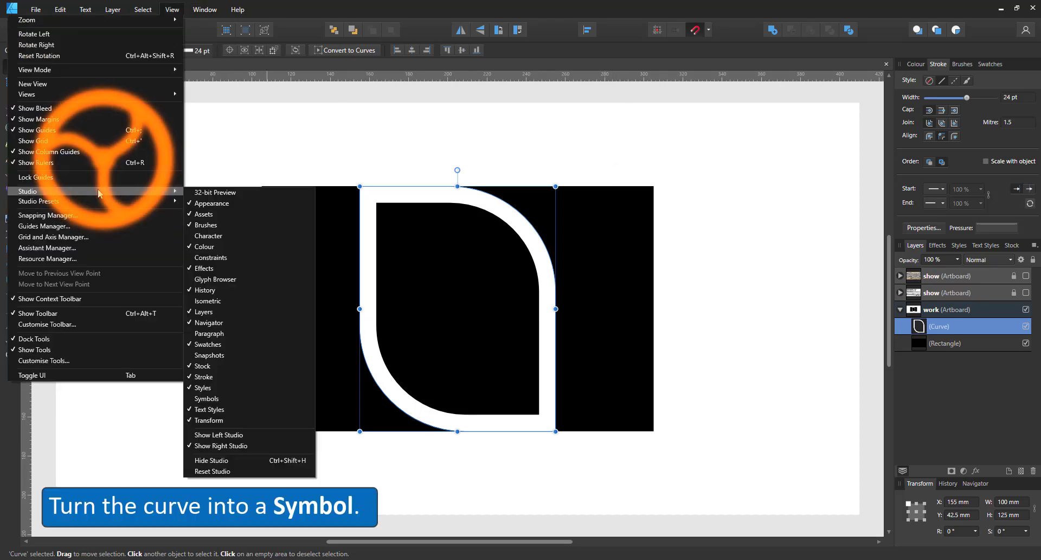
click(254, 398)
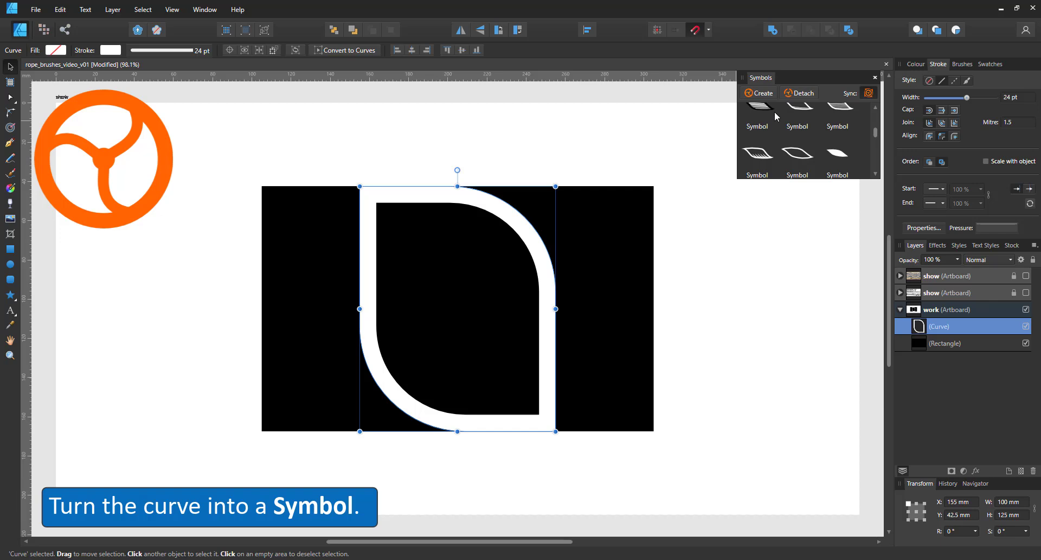
scroll(879, 140, down, 3)
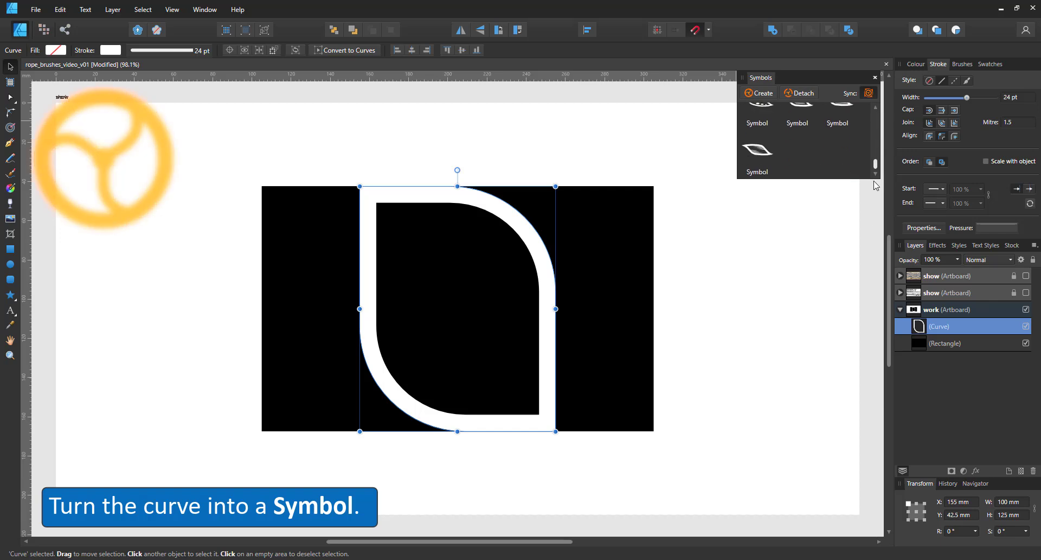
click(763, 95)
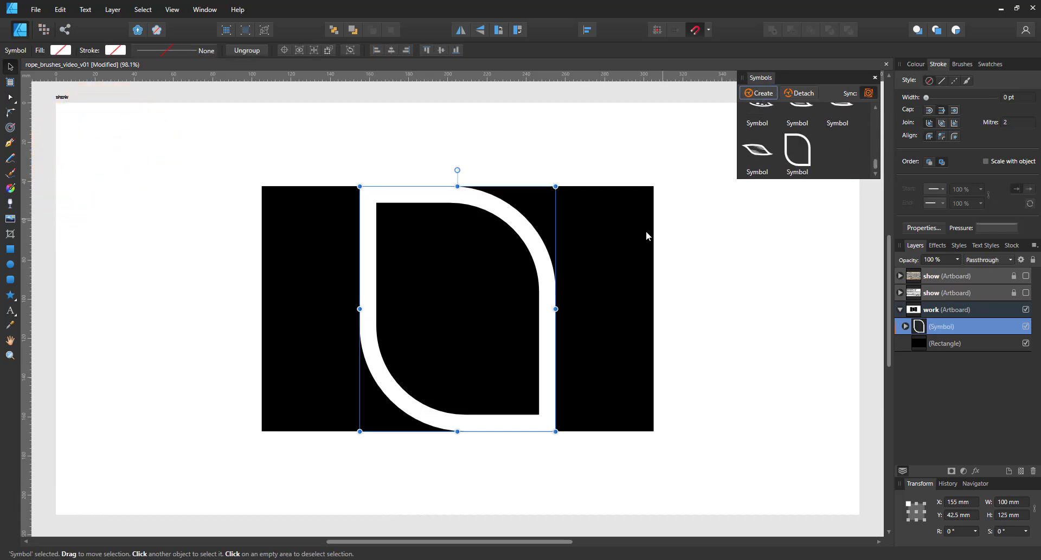
drag(497, 216, 699, 214)
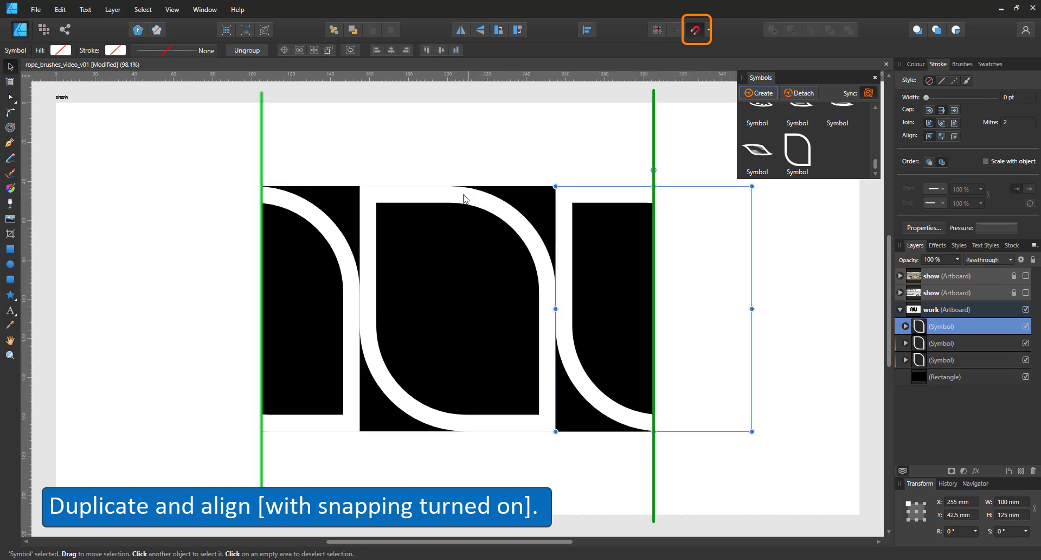
Widen the curve inside the middle symbol to about 108.3 mm, expanding it equally on both sides
click(491, 234)
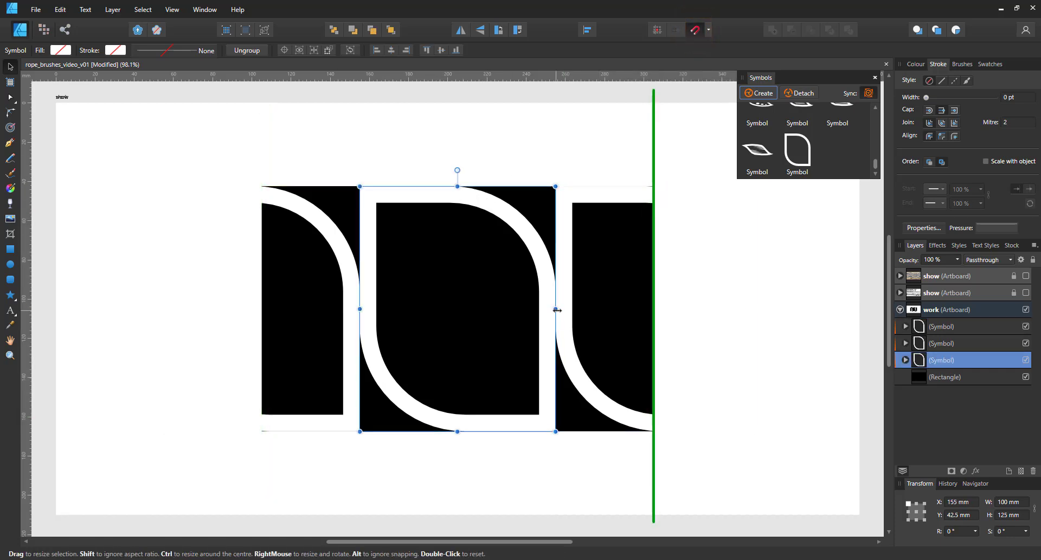
click(906, 359)
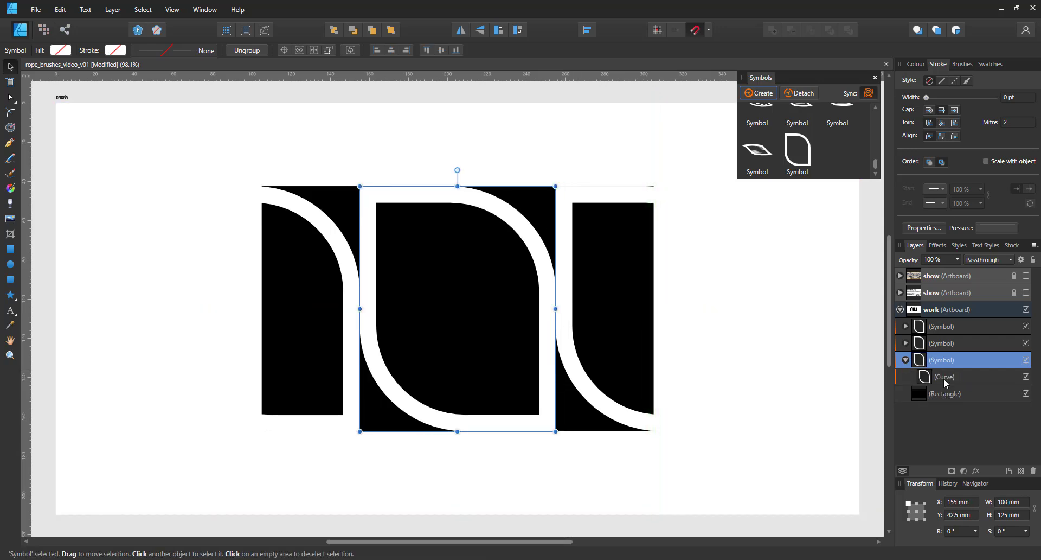
click(945, 377)
drag(556, 309, 564, 309)
click(750, 353)
Round the upper-left and lower-right corners of the middle symbol's curve to about 15.4 mm with the Corner Tool
click(422, 194)
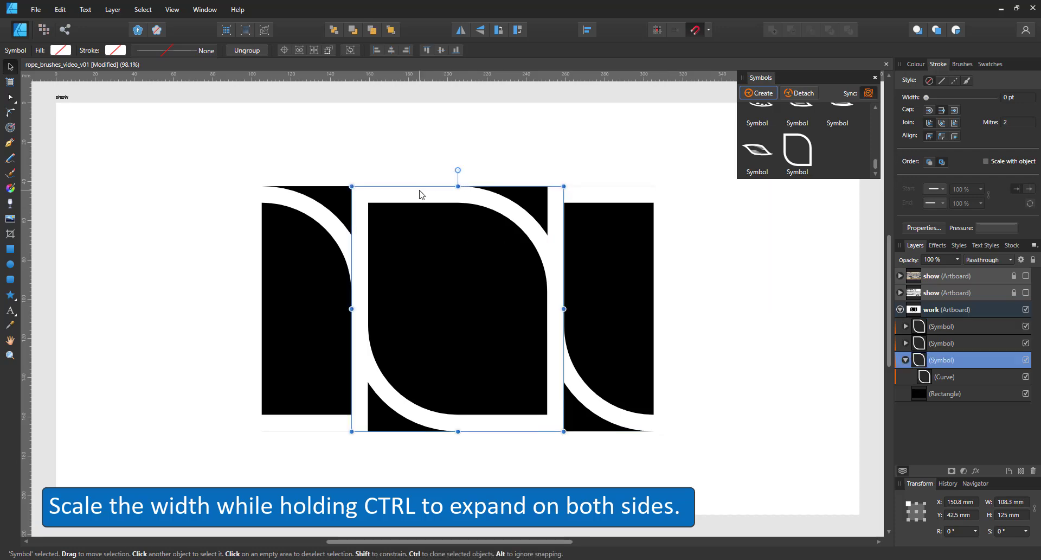
key(a)
drag(374, 205, 374, 205)
click(11, 115)
click(361, 200)
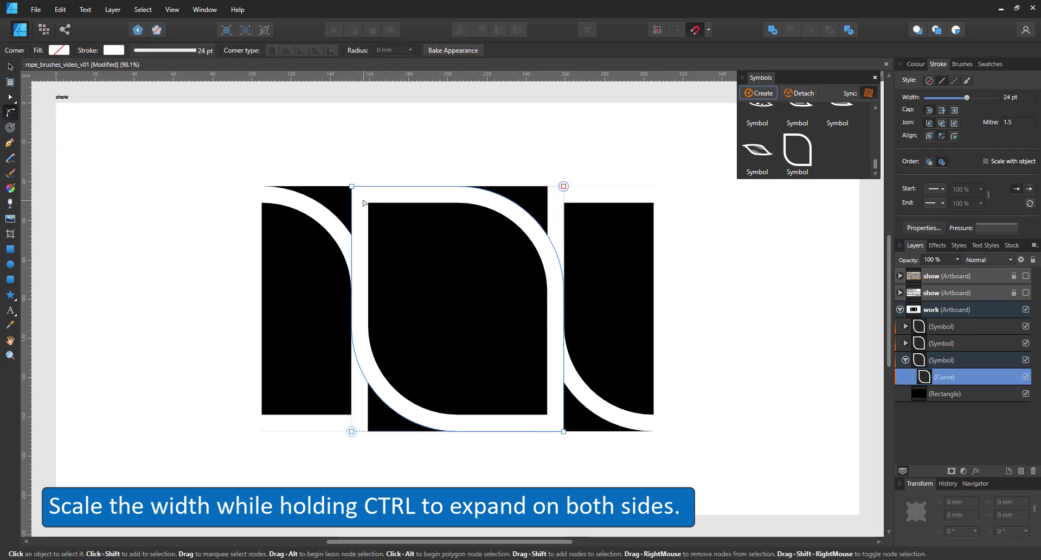
drag(360, 196, 386, 234)
drag(508, 391, 519, 412)
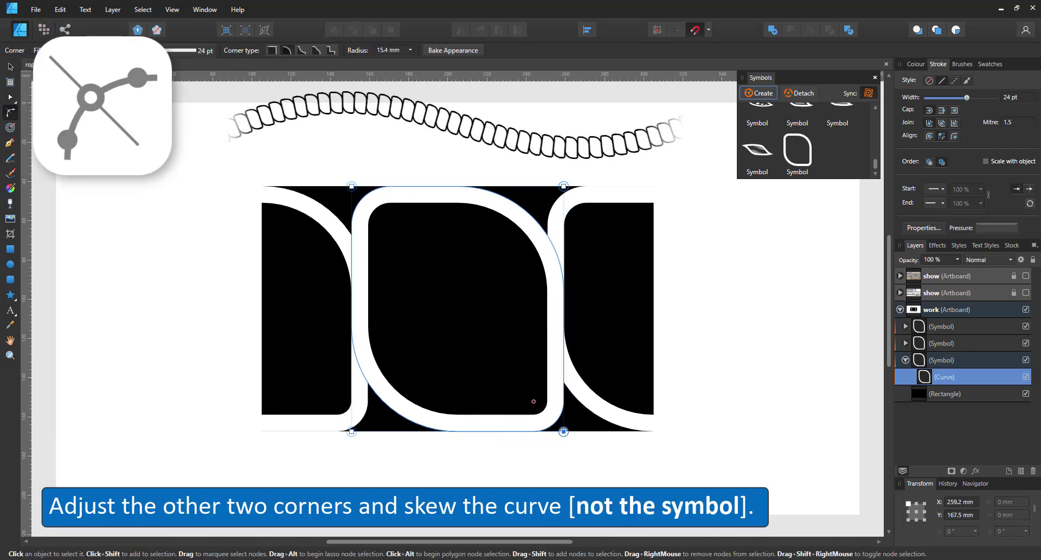
Skew the curve inside the symbol by about 36.8° so the strands slant, and clear the selection
key(v)
drag(457, 186, 360, 185)
key(ctrl+d)
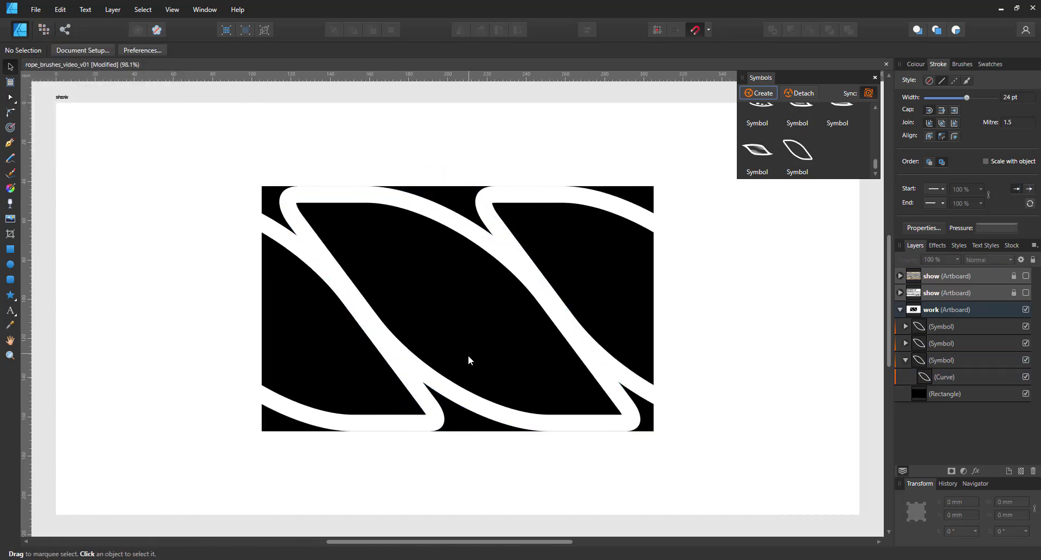
Place all three symbols inside the black rectangle so that it acts as their clipping mask
scroll(504, 212, down, 2)
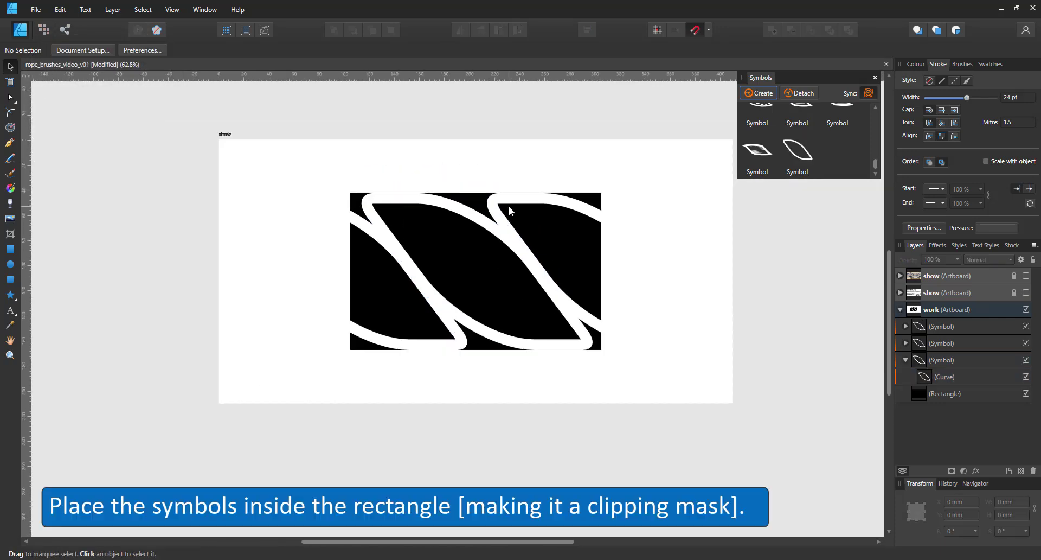
click(545, 227)
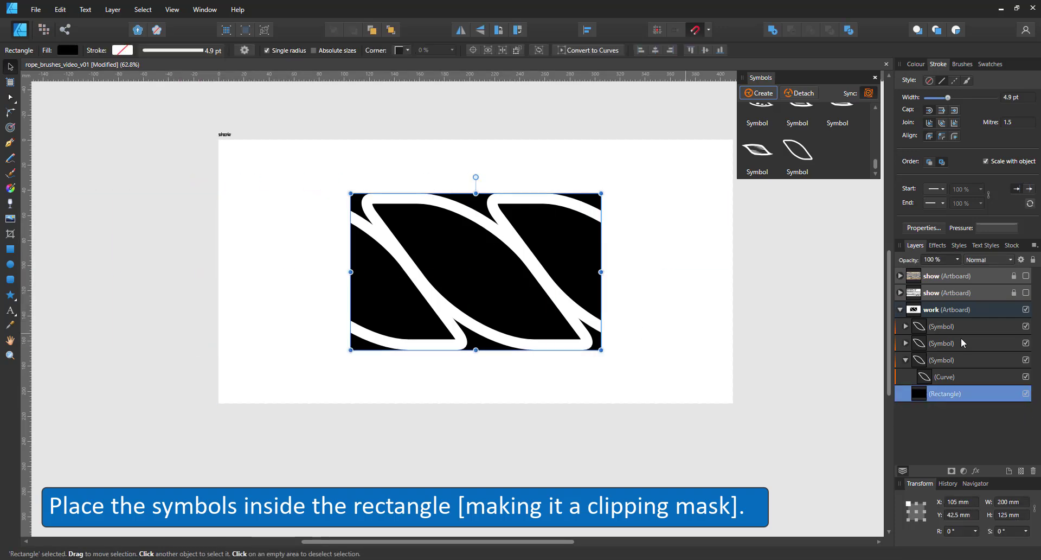
click(951, 325)
shift+click(952, 359)
drag(945, 380, 943, 394)
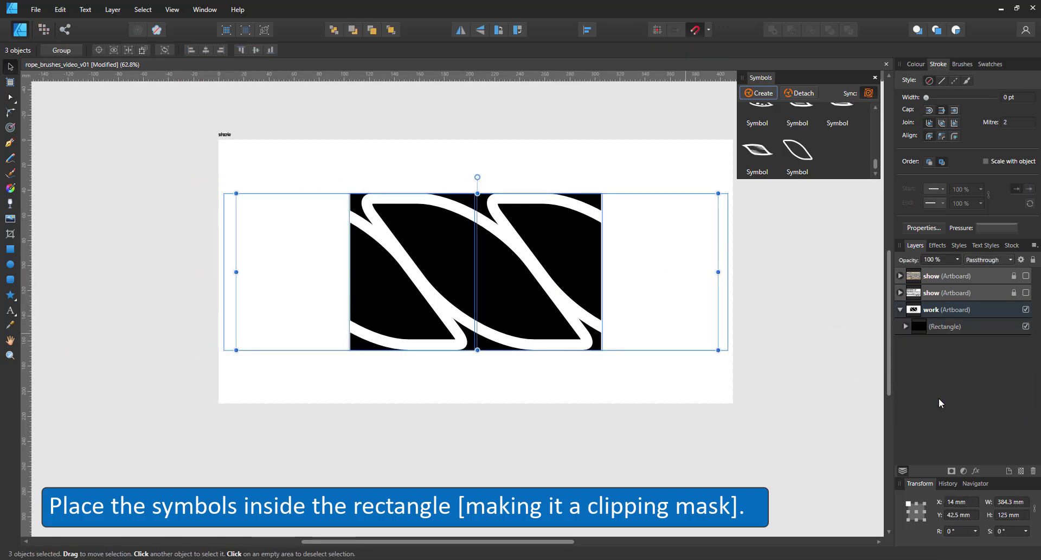
Duplicate the clipped rectangle against both of its sides to test the tiling, and undo the duplicates
mouse_move(503, 266)
mouse_down()
mouse_move(200, 258)
mouse_move(256, 247)
mouse_move(762, 252)
mouse_up()
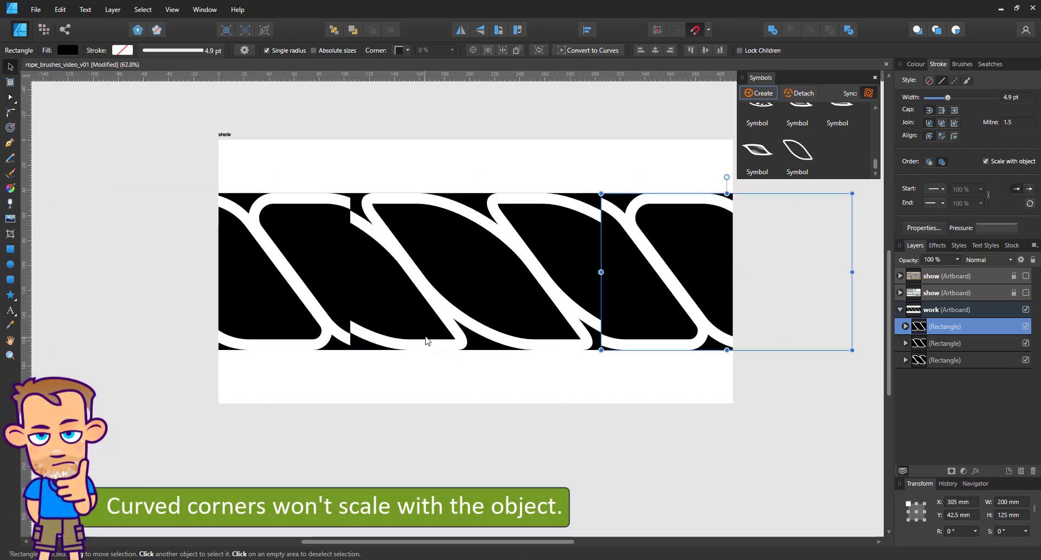
key(ctrl+z)
key(ctrl+z)
Replace the skewed curve inside the left symbol with a version that has fuller rounded corners
double_click(363, 224)
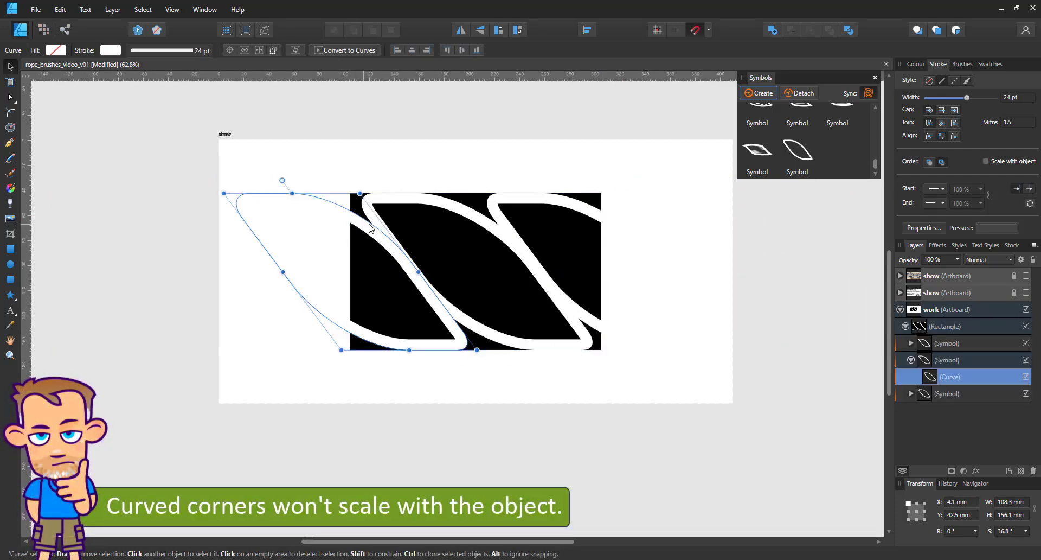
key(Delete)
key(ctrl+v)
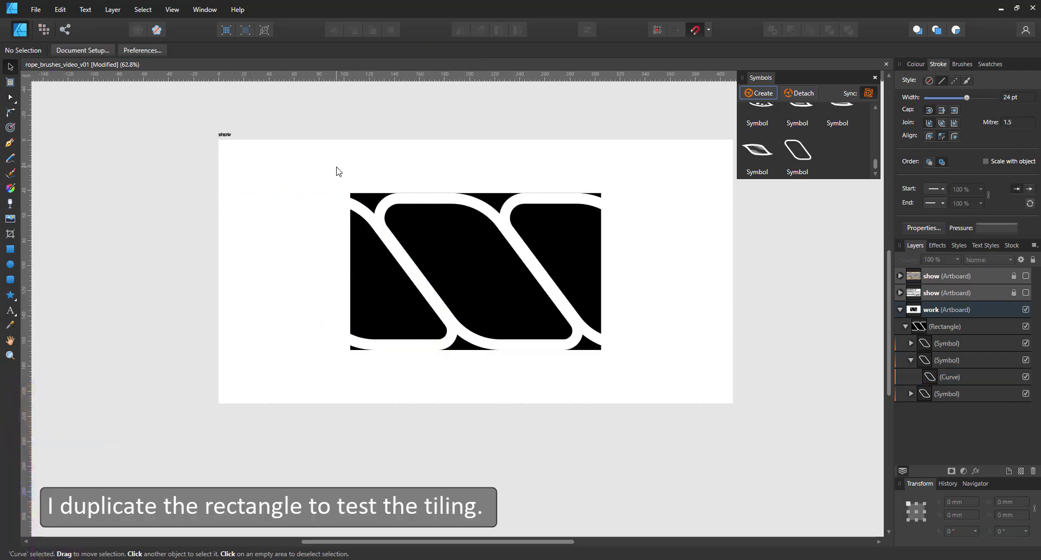
Nudge the outer symbols closer to the middle one, placing the left symbol at X 5.4 mm and the right at X 201.9 mm
click(364, 211)
double_click(363, 212)
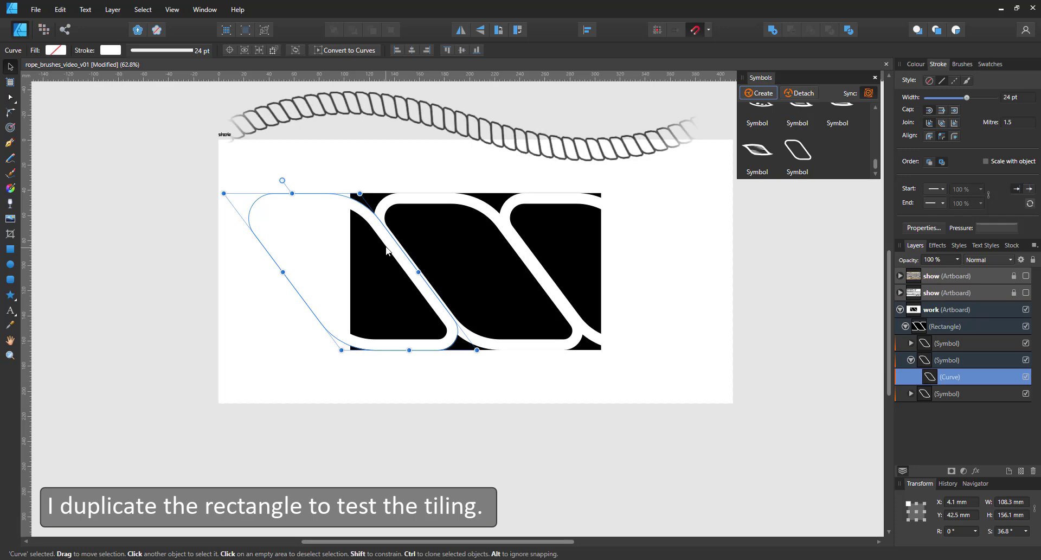
click(977, 360)
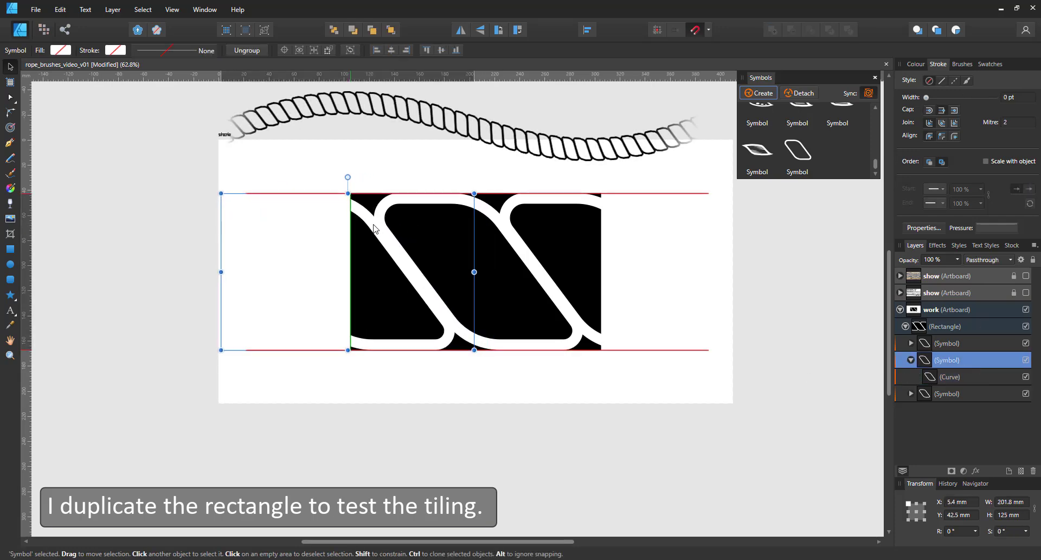
double_click(577, 200)
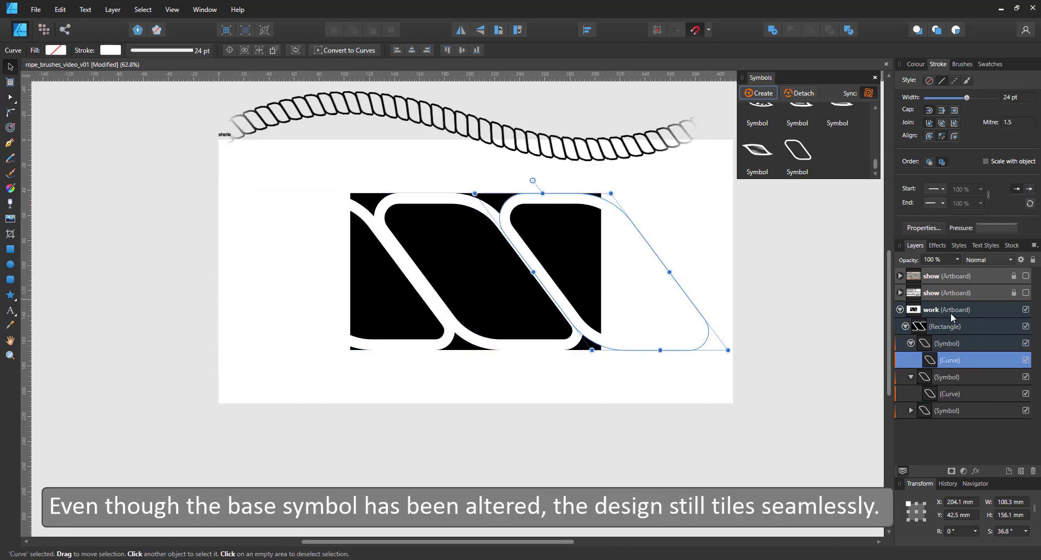
click(950, 342)
mouse_move(585, 208)
mouse_down()
mouse_move(558, 201)
mouse_move(579, 206)
mouse_up()
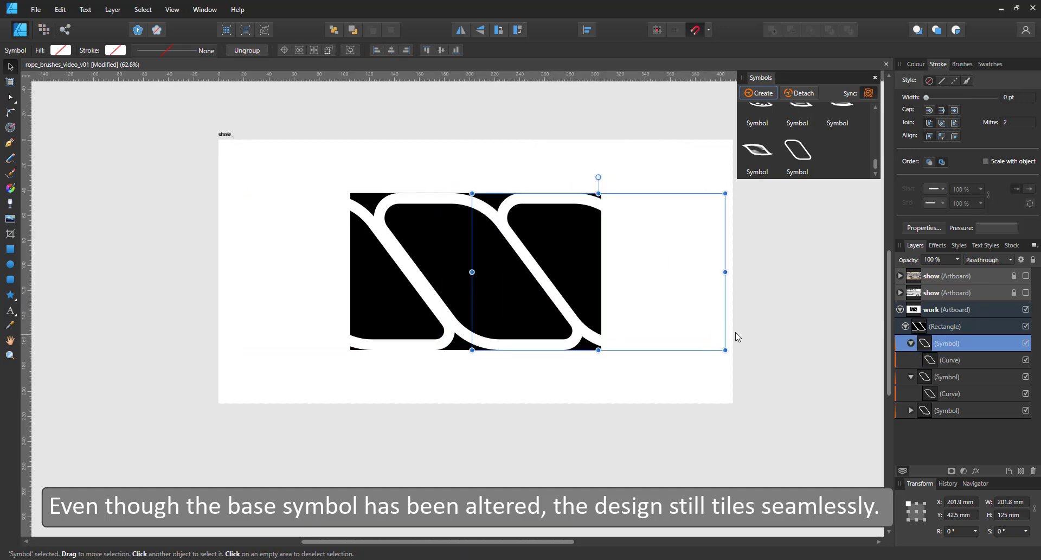
Test the tiling with snapped copies of the clipped rectangle on both sides, and delete both copies
click(938, 321)
mouse_move(537, 244)
mouse_down()
mouse_move(303, 242)
mouse_move(328, 234)
mouse_up()
mouse_move(243, 307)
mouse_down()
mouse_move(841, 323)
mouse_move(744, 295)
mouse_up()
click(420, 471)
click(320, 271)
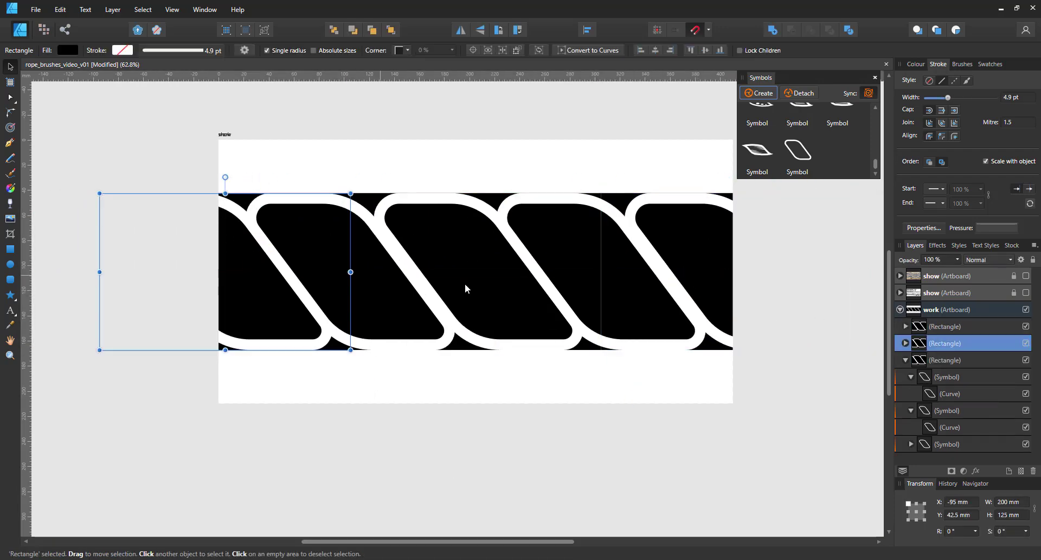
key(Delete)
click(636, 292)
key(Delete)
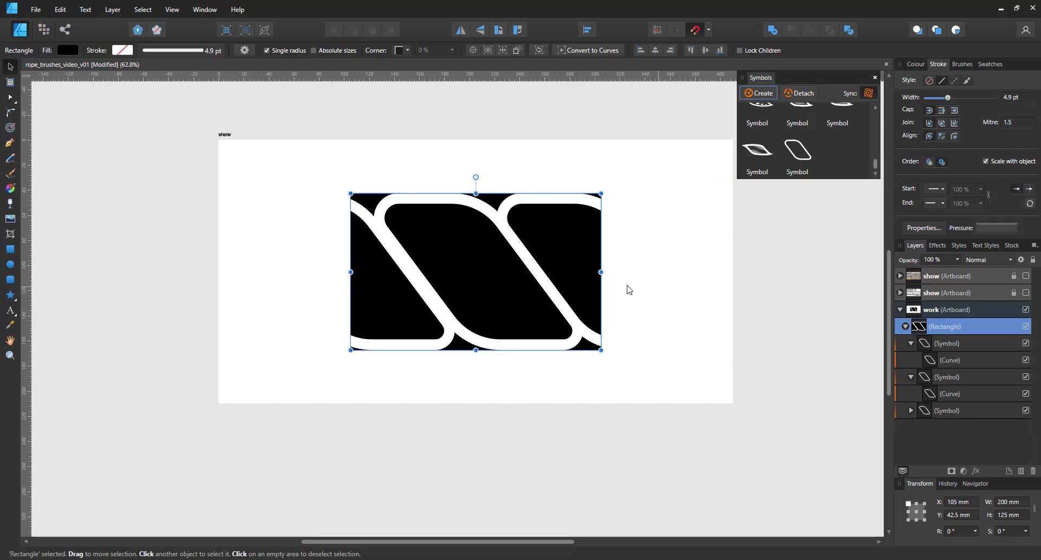
Bake the corner appearance of the middle symbol's curve so its nodes can be edited
ctrl+click(378, 218)
click(382, 213)
ctrl+click(389, 207)
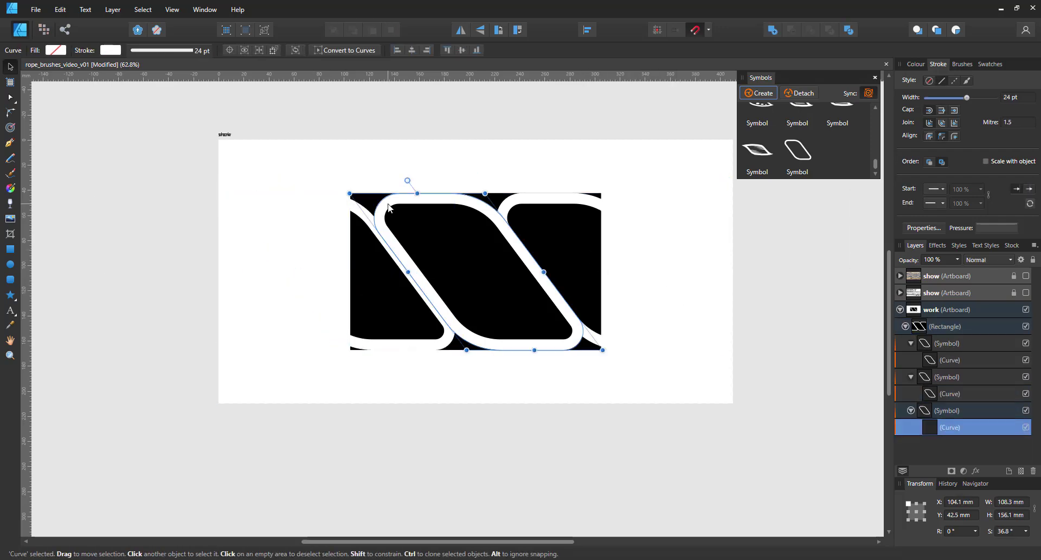
key(a)
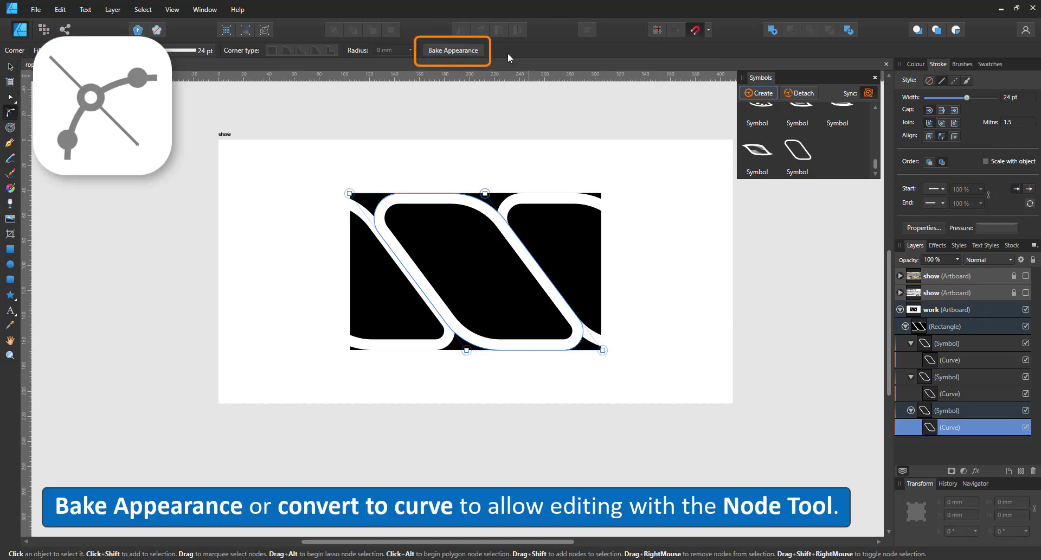
click(468, 50)
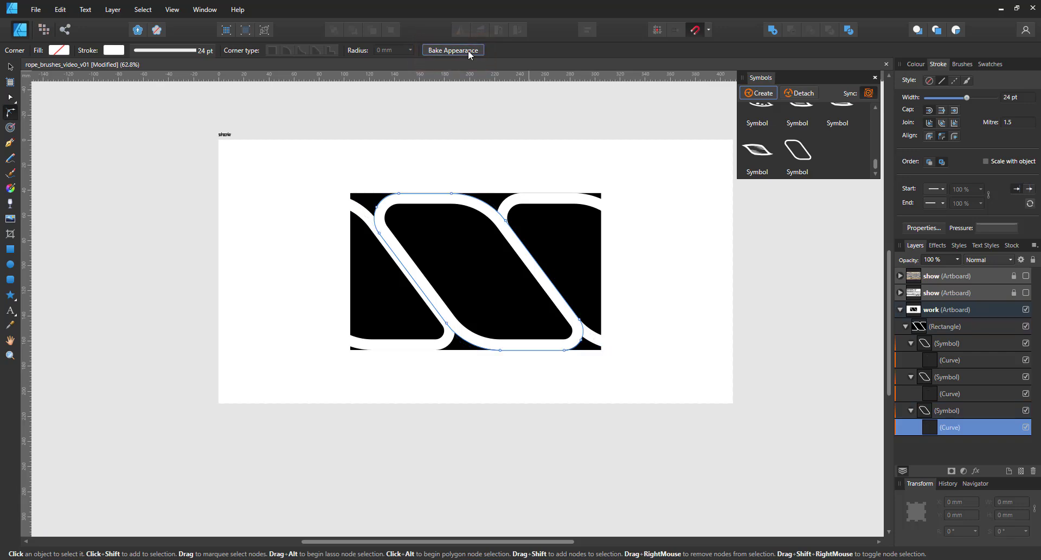
Turn the curve's upper-left and lower-right corners into points by pulling their nodes outward and deleting the surplus nodes
key(a)
scroll(463, 228, up, 2)
drag(326, 195, 300, 203)
drag(646, 402, 661, 384)
drag(457, 378, 643, 467)
key(Delete)
key(Delete)
Bow the top and bottom edges of the curve outward toward the rectangle's edges with the Node Tool
drag(352, 135, 427, 177)
key(ctrl+z)
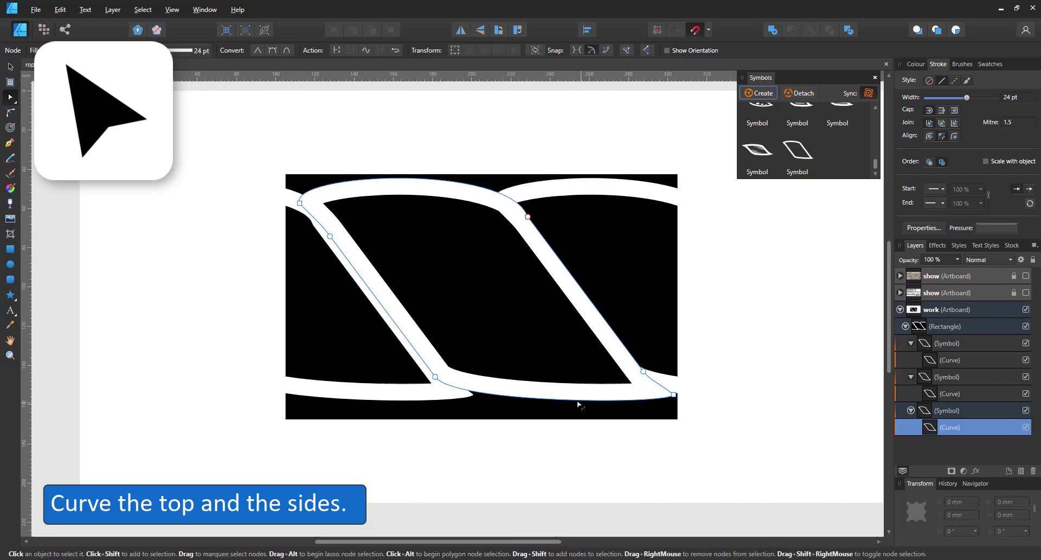
drag(588, 399, 581, 422)
click(528, 217)
drag(504, 176, 512, 165)
Bend the curve's two long slanted sides and reposition their nodes so the neighbouring symbols' sides match up
mouse_move(330, 236)
mouse_down()
mouse_move(341, 237)
mouse_move(339, 250)
mouse_up()
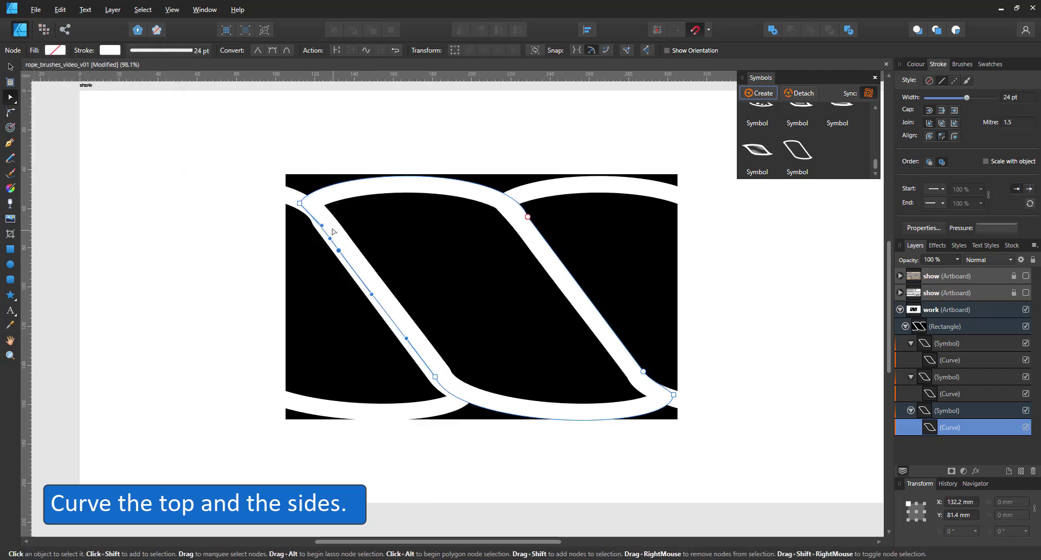
drag(342, 266, 335, 270)
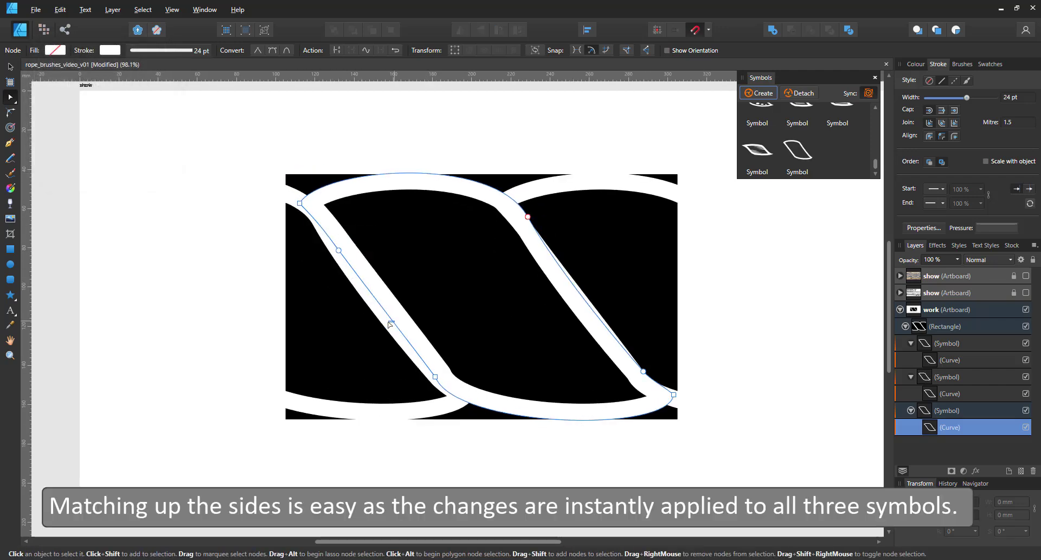
drag(390, 321, 380, 326)
click(435, 376)
drag(461, 426, 495, 431)
drag(435, 377, 428, 379)
drag(643, 371, 611, 348)
click(339, 250)
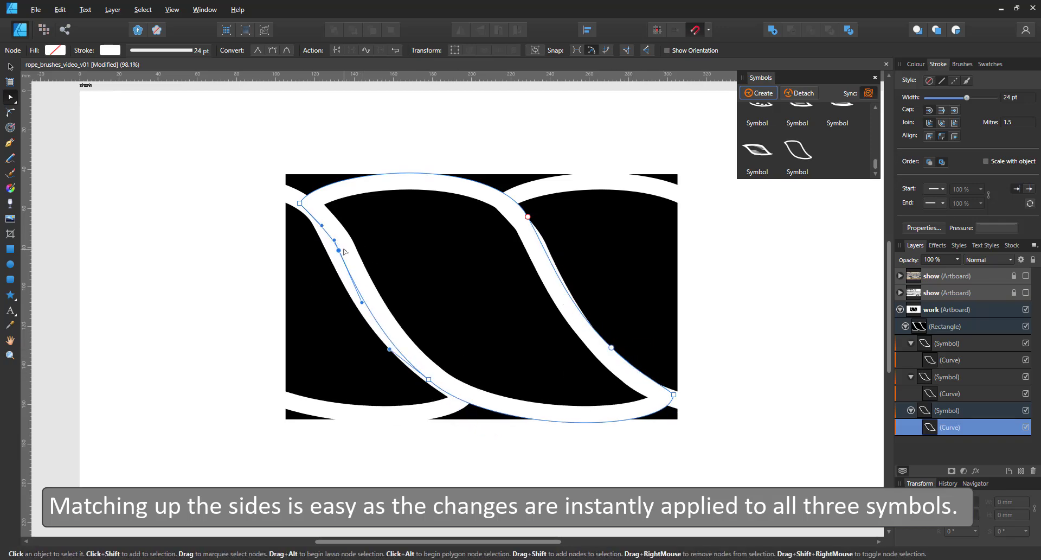
drag(528, 217, 538, 231)
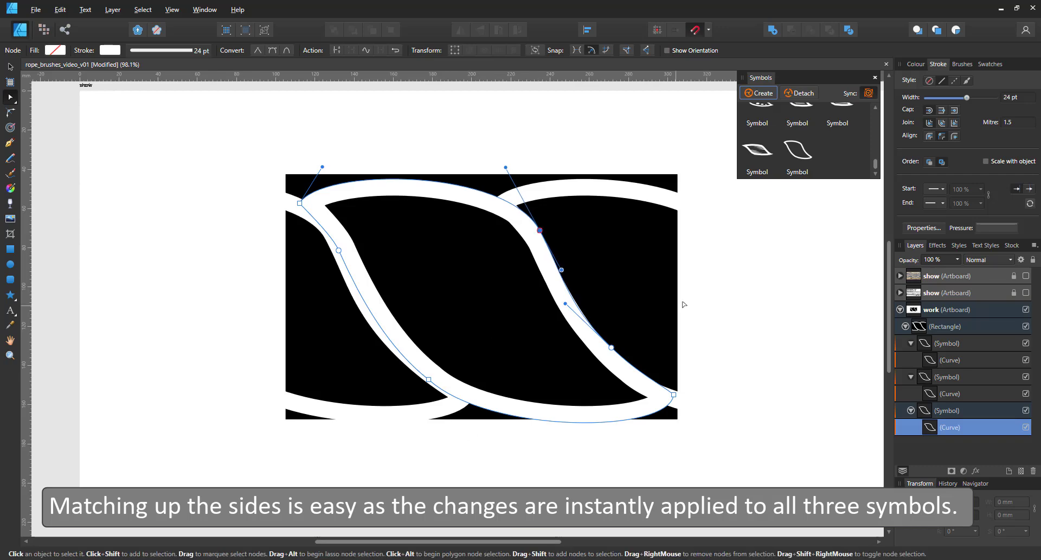
key(Escape)
Test the reshaped pattern's tiling with copies of the rectangle on both sides, and delete the copies
scroll(603, 305, down, 4)
key(v)
mouse_move(570, 312)
mouse_down()
mouse_move(398, 303)
mouse_move(704, 318)
mouse_up()
click(553, 420)
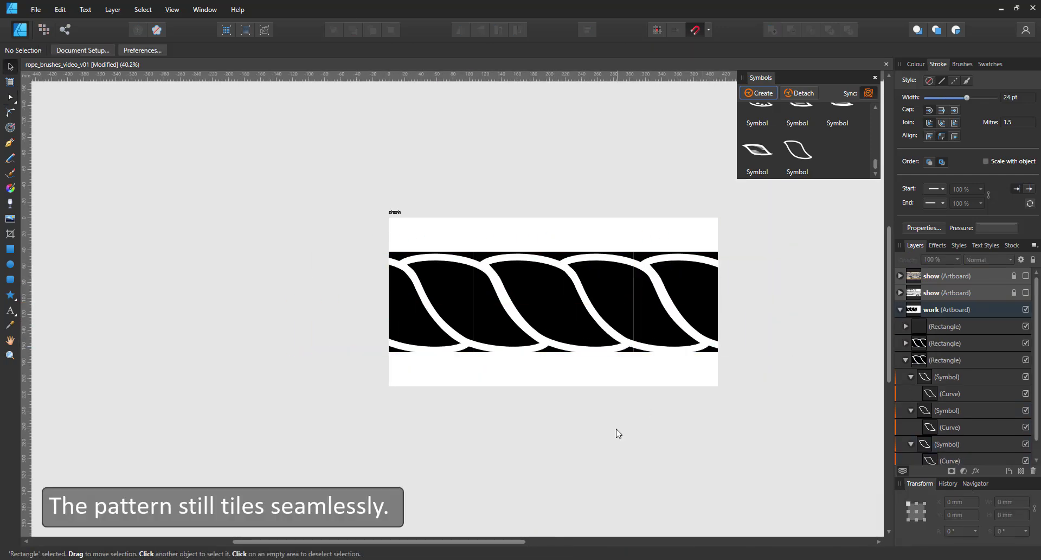
click(649, 329)
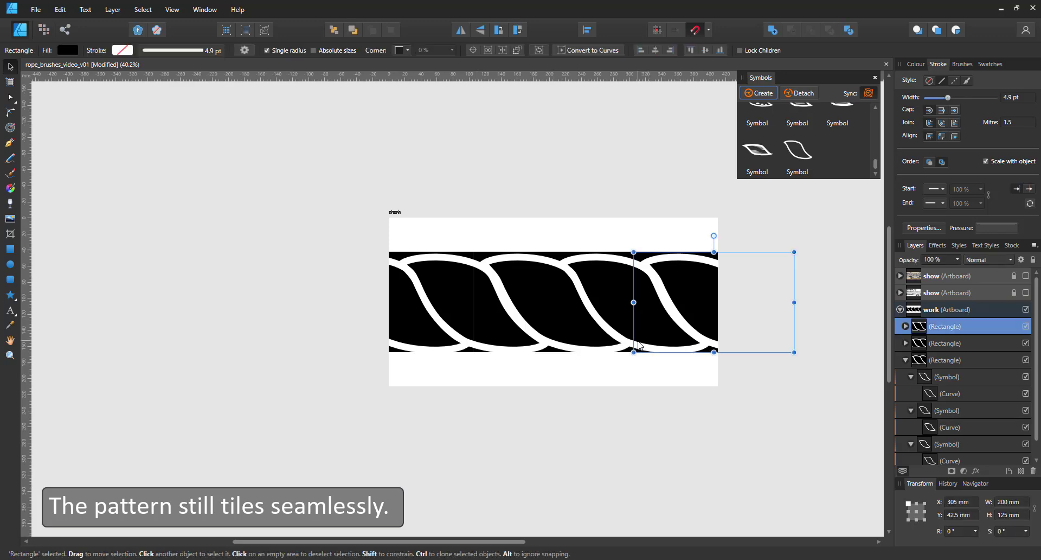
key(Delete)
key(Delete)
Set the stroke width of the curve inside the middle symbol to 32 pt
double_click(541, 258)
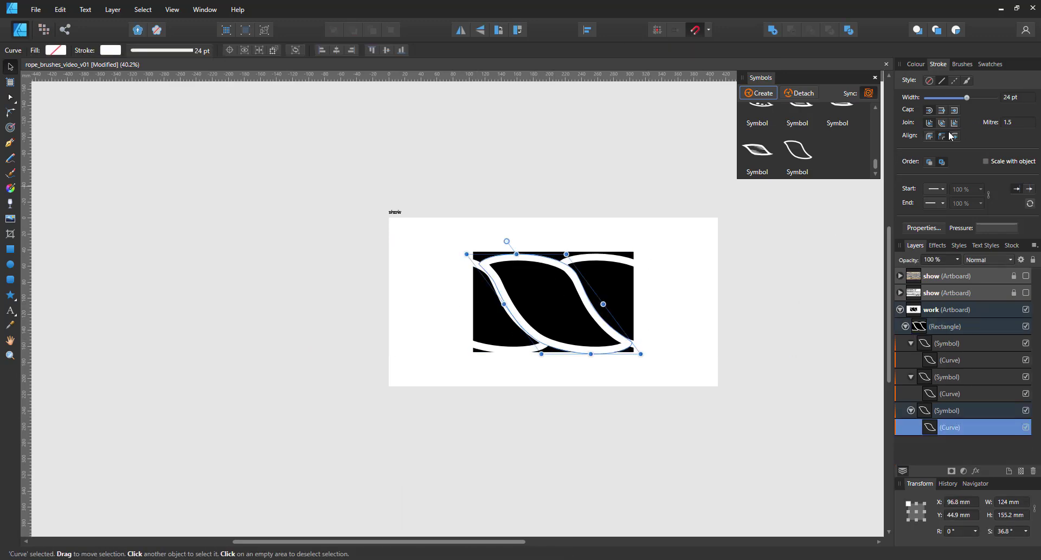
click(1011, 97)
text(32)
key(Return)
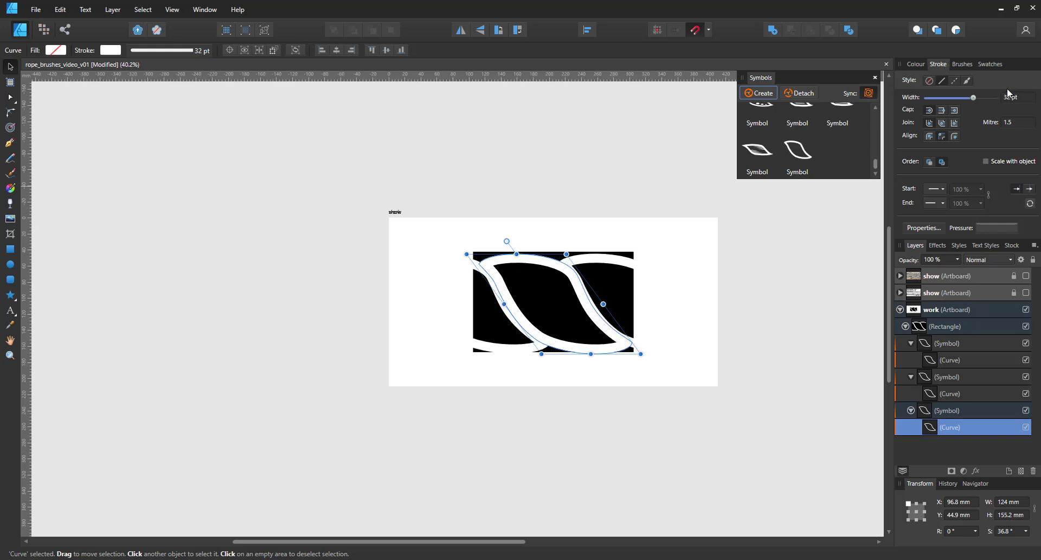
Move all three symbols together slightly upward to centre the design vertically within the rectangle
scroll(588, 335, up, 3)
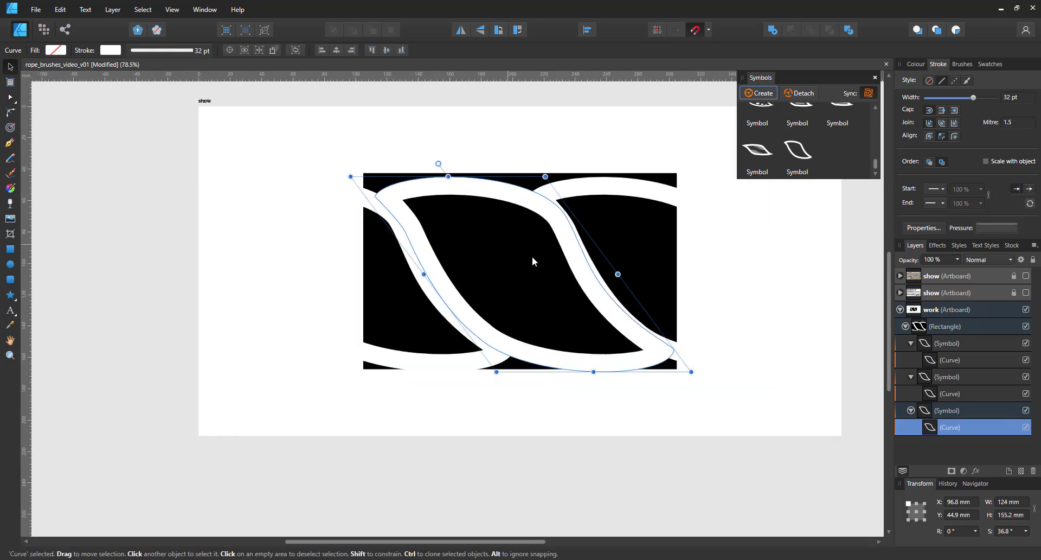
ctrl+scroll(518, 236, up, 2)
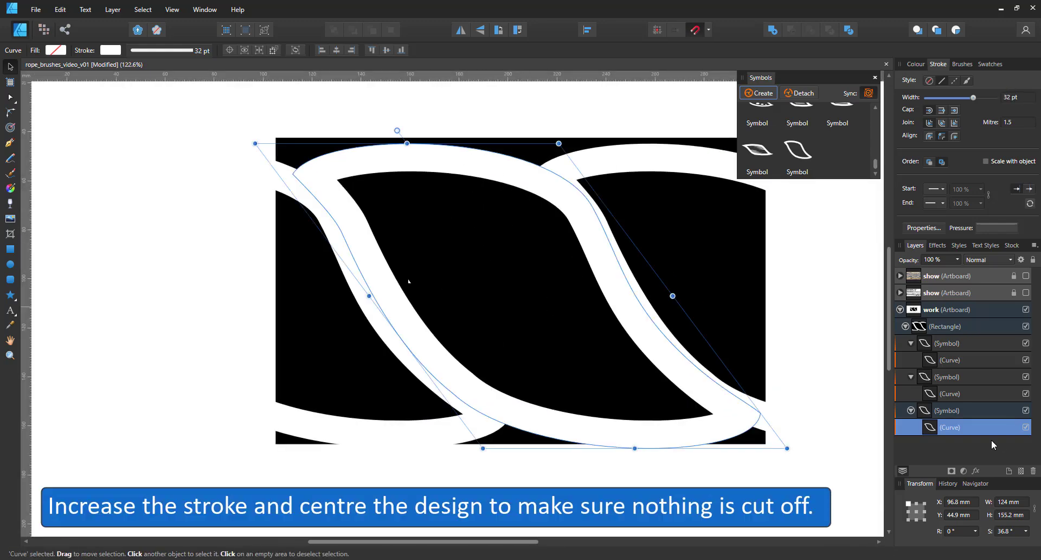
shift+click(670, 168)
click(428, 190)
click(960, 343)
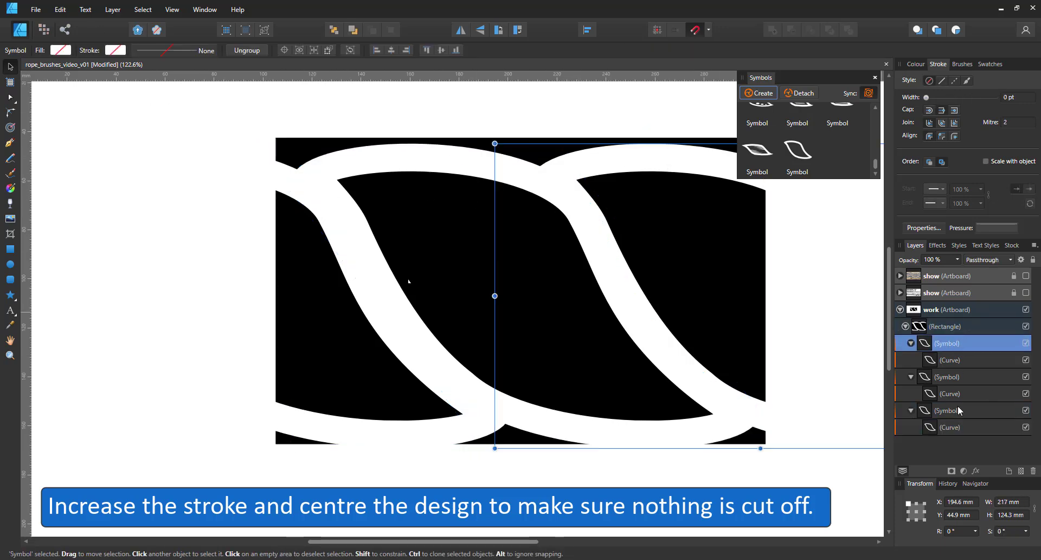
shift+click(960, 410)
drag(522, 168, 520, 162)
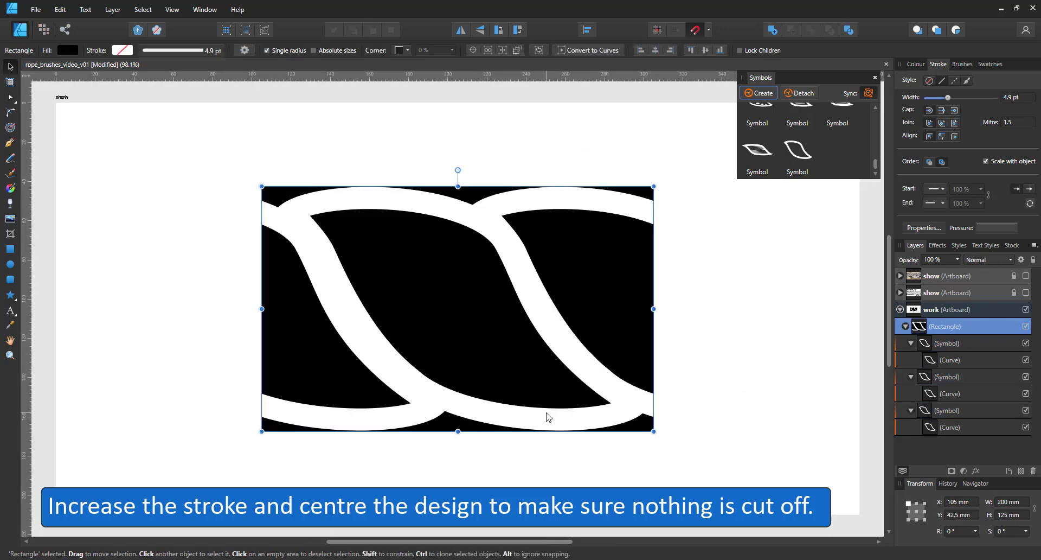
Export only the selected rectangle as a PNG at 400 × 250 px with the aspect ratio locked
key(ctrl+shift+alt+s)
click(488, 303)
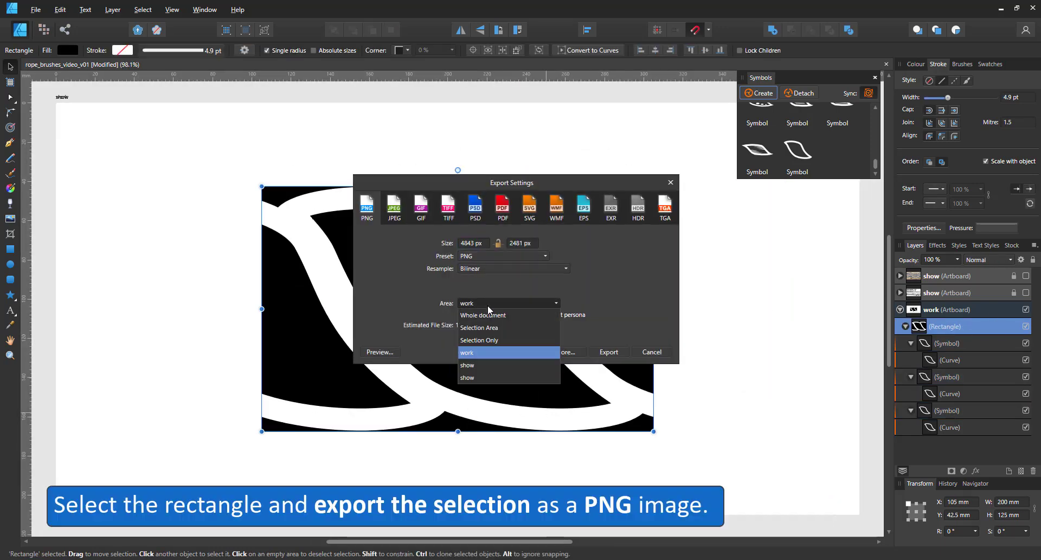
click(487, 340)
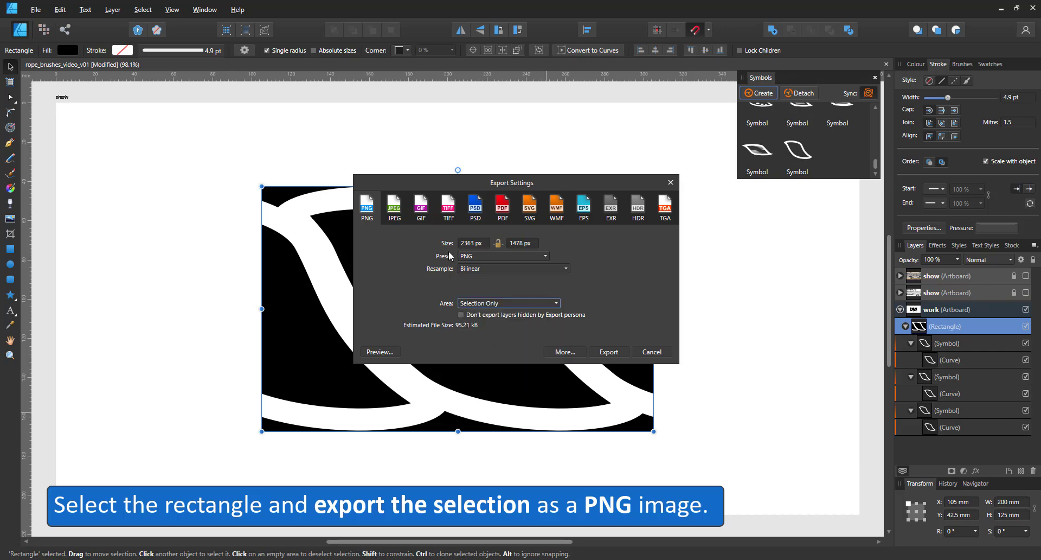
click(477, 244)
text(500)
key(Return)
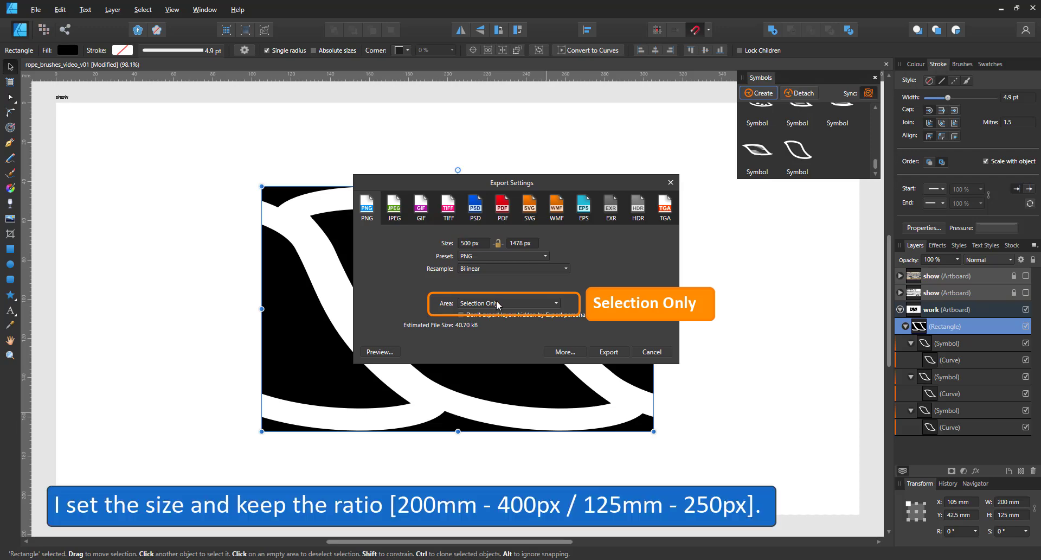
click(479, 243)
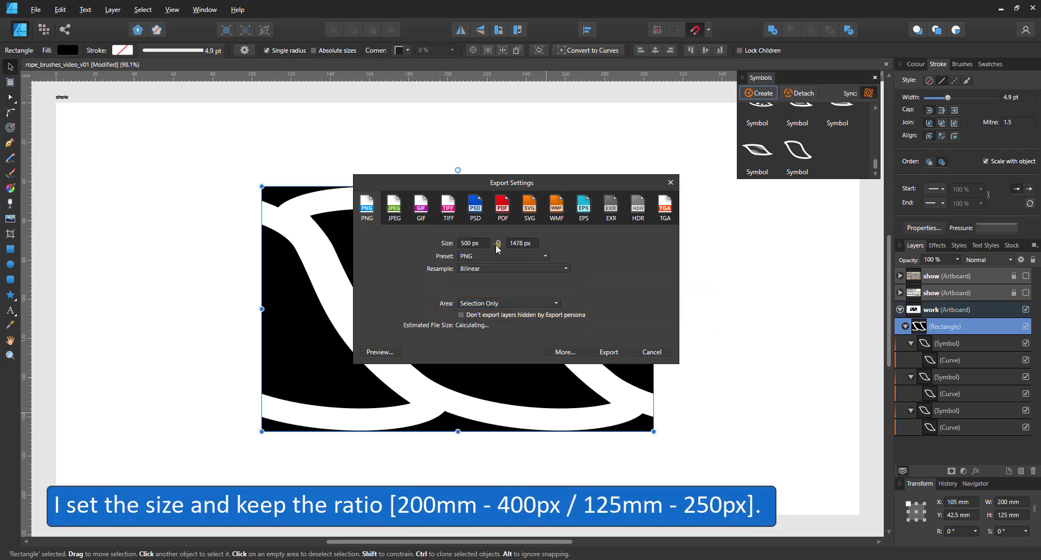
text(400)
key(Return)
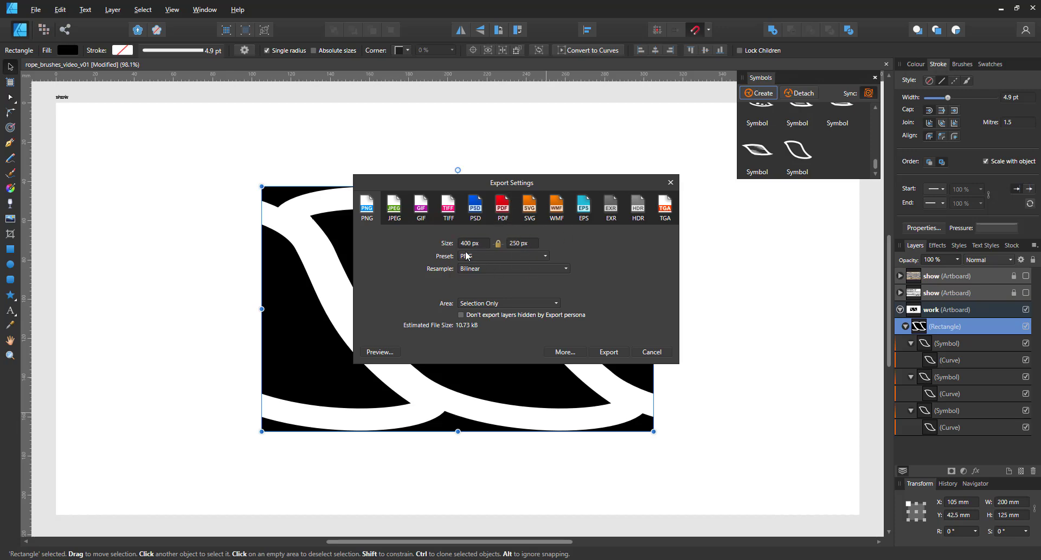
click(608, 352)
click(851, 448)
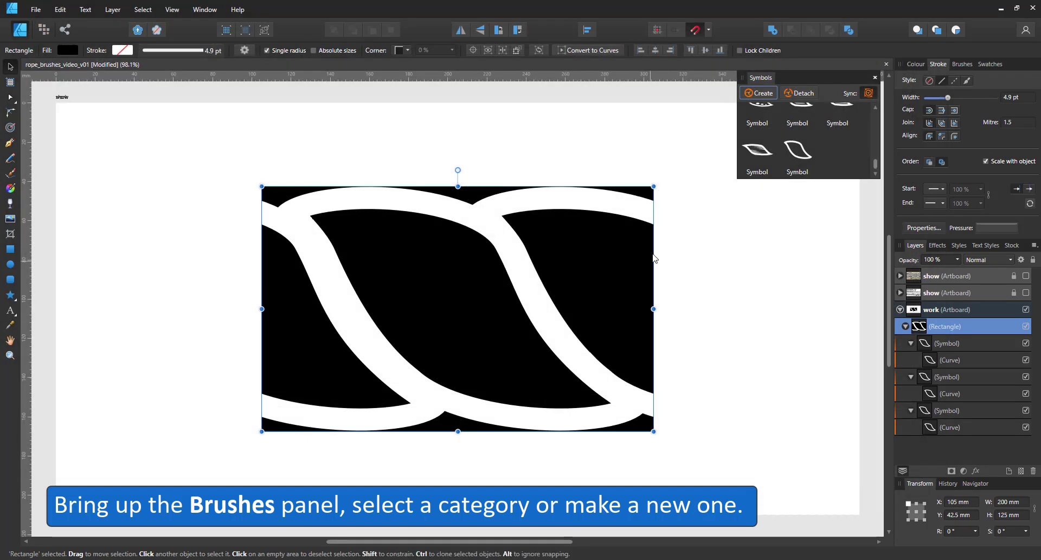
Create a textured intensity brush in the rope brushes category from the exported rope_brushes_video_v01 image
click(962, 65)
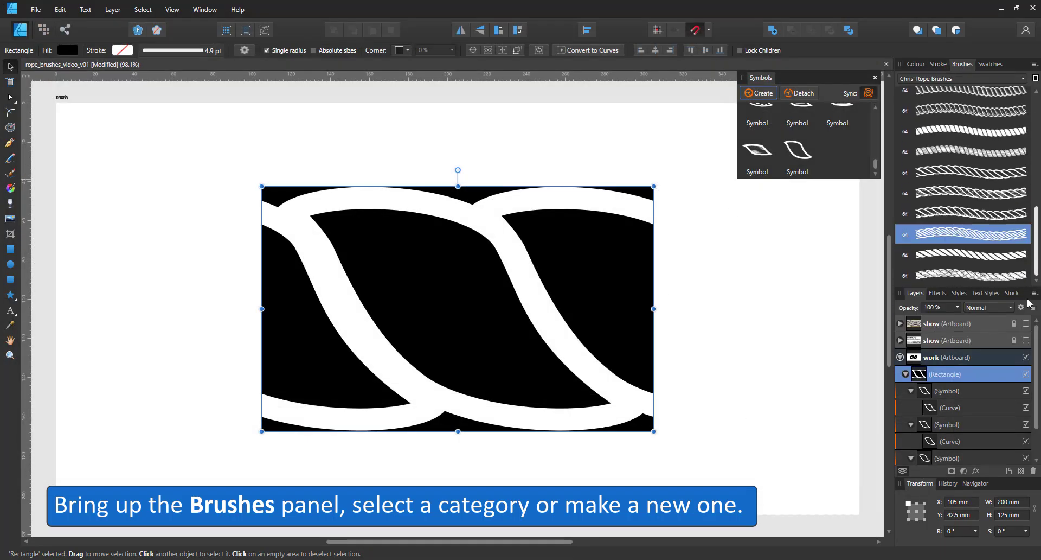
click(1034, 64)
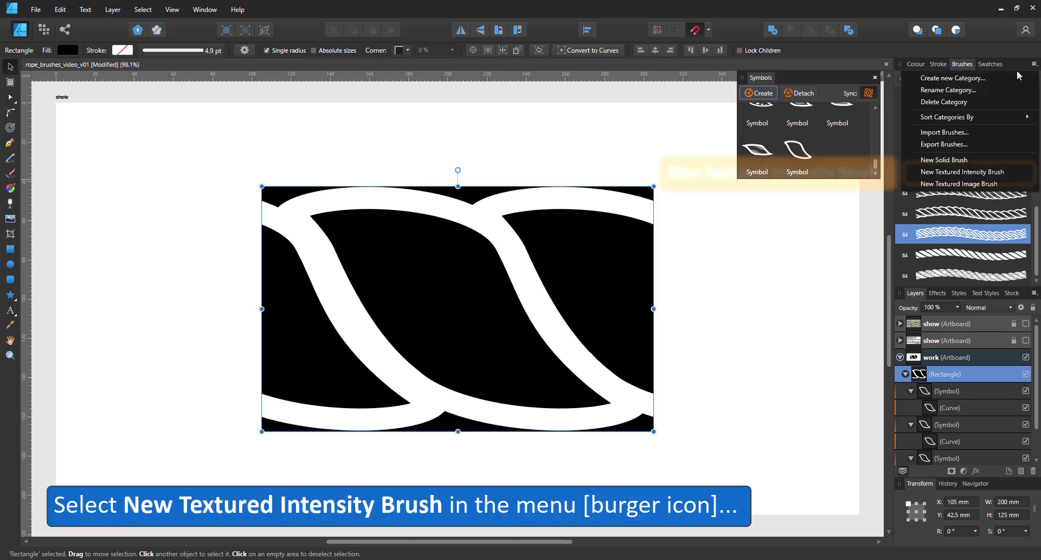
click(948, 171)
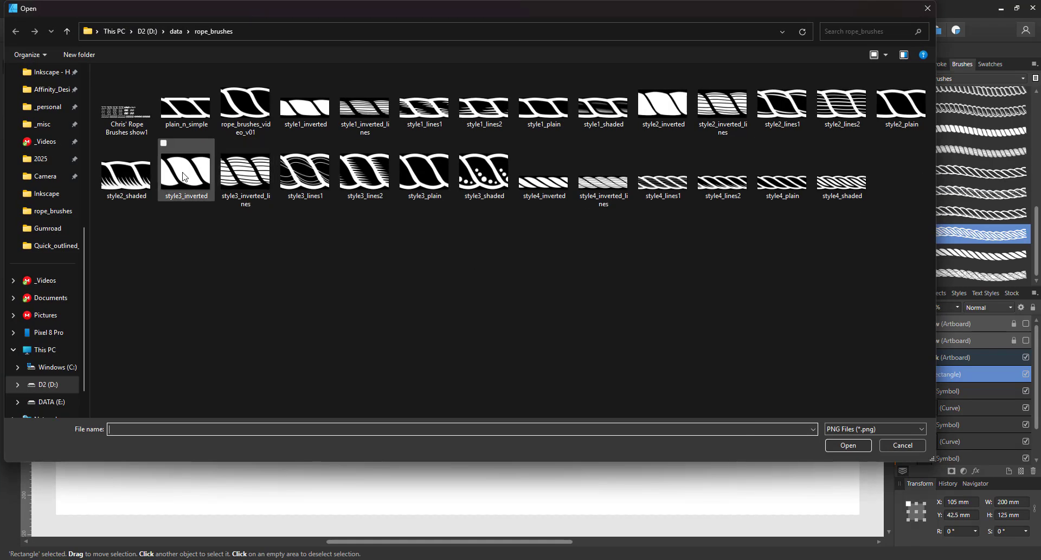
double_click(253, 118)
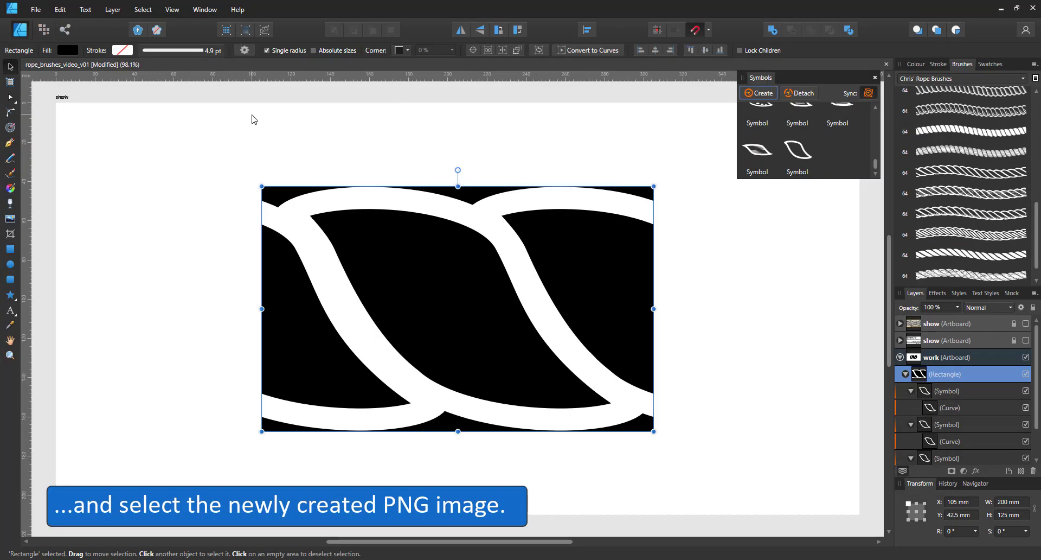
Draw a horizontal line across the full artboard with the Pen tool and bend its middle downward into a wide arc
click(10, 144)
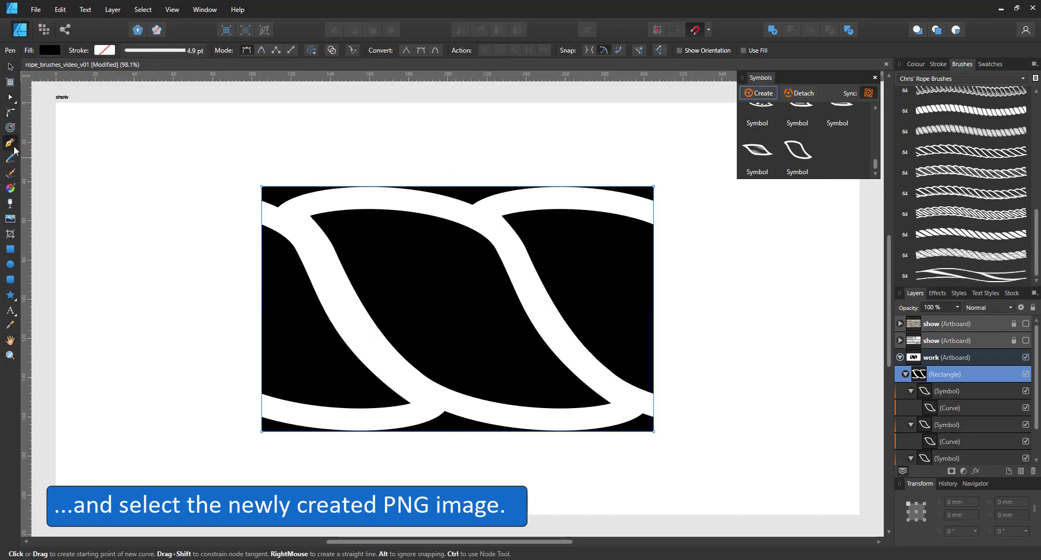
click(61, 279)
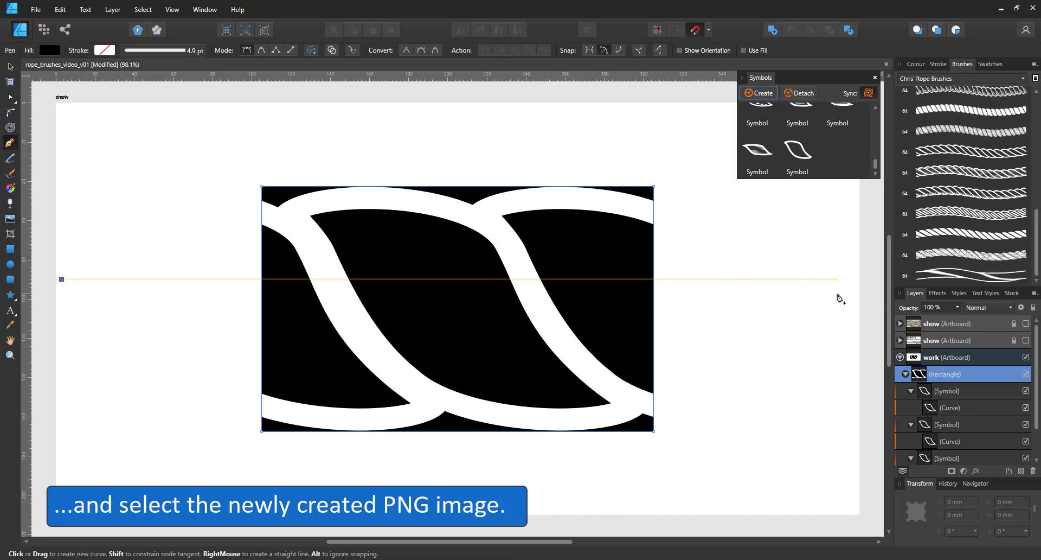
click(864, 279)
key(v)
double_click(446, 279)
drag(446, 279, 418, 469)
Set the arc's stroke colour to black and apply the new rope brush to it
click(919, 64)
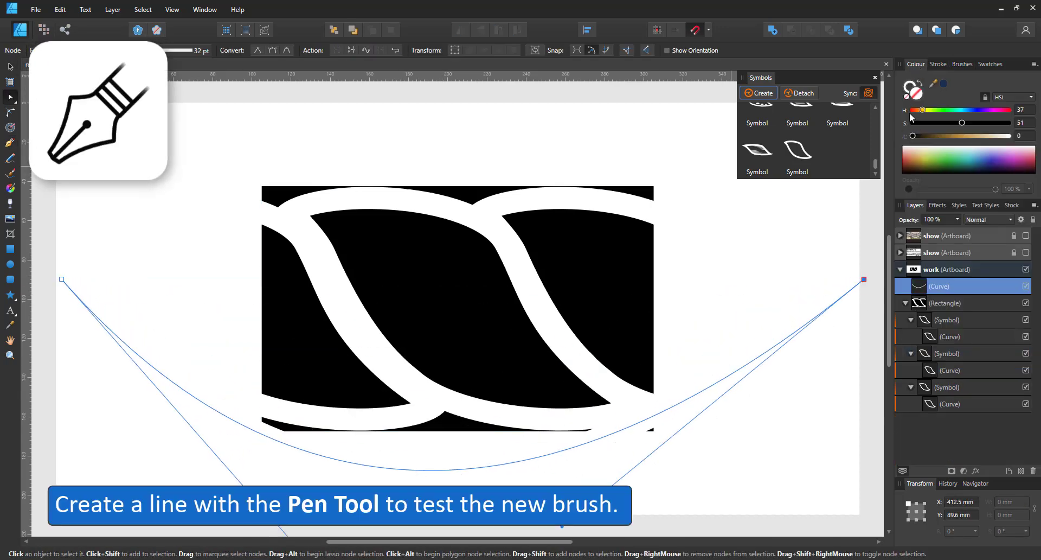
click(916, 123)
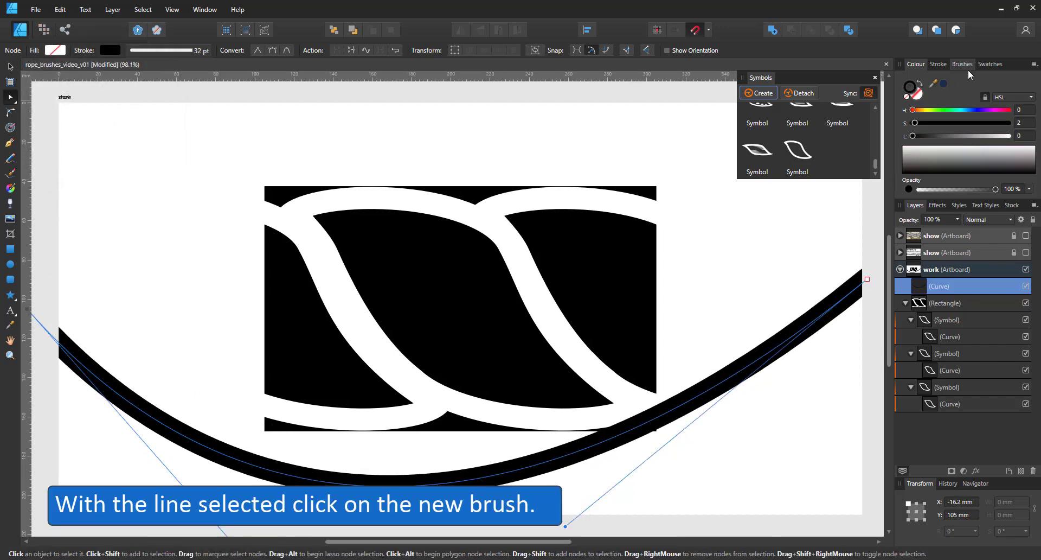
click(963, 64)
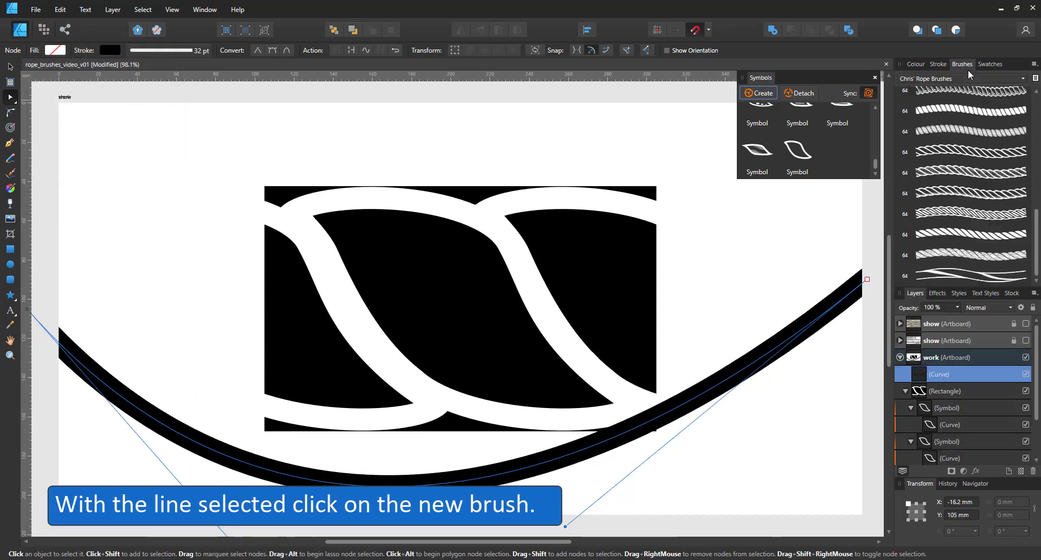
click(934, 278)
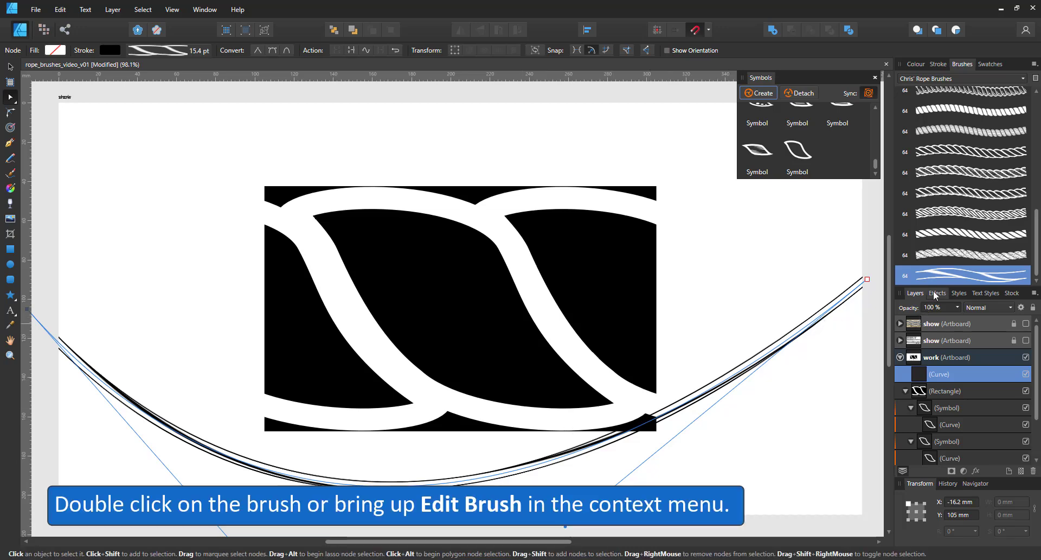
Edit the new rope brush to a repeating body, 64 px brush width and 100 % size variance
double_click(963, 278)
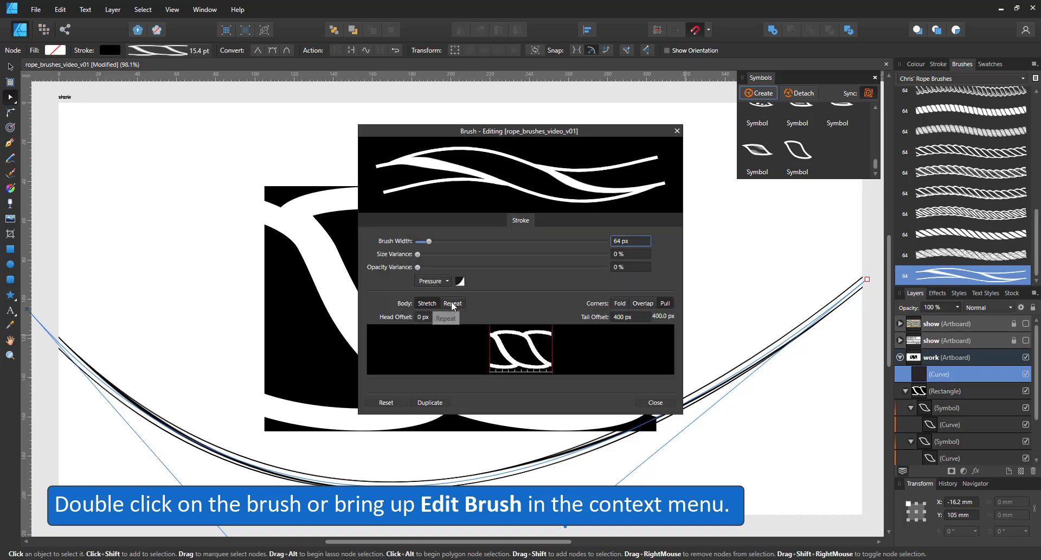
click(452, 304)
mouse_move(429, 241)
mouse_down()
mouse_move(495, 241)
mouse_move(462, 241)
mouse_up()
text(64)
key(Return)
drag(418, 253, 601, 254)
click(676, 131)
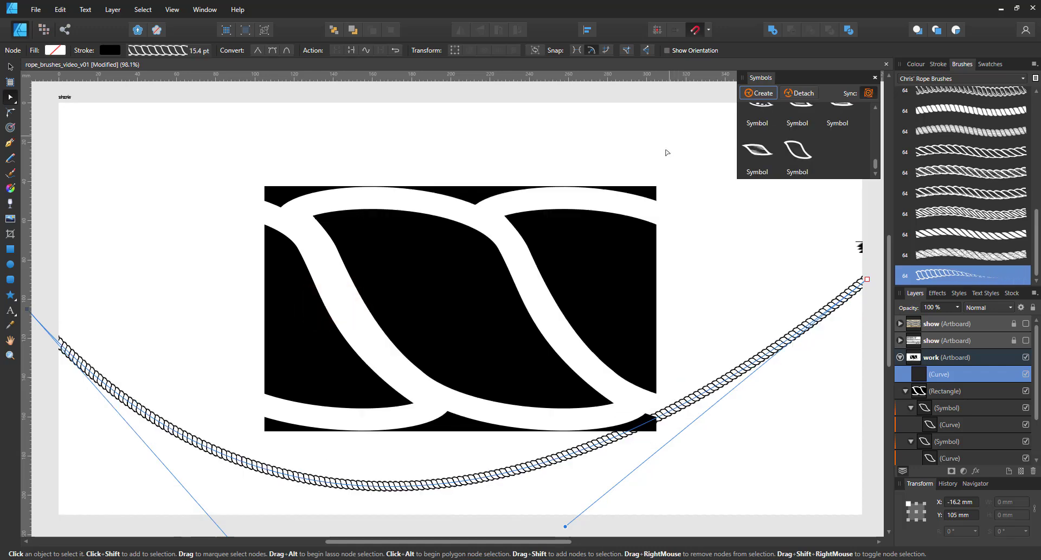
Set the rope curve's stroke width to 64 pt and pull its middle up above the rectangle with an added node
click(201, 51)
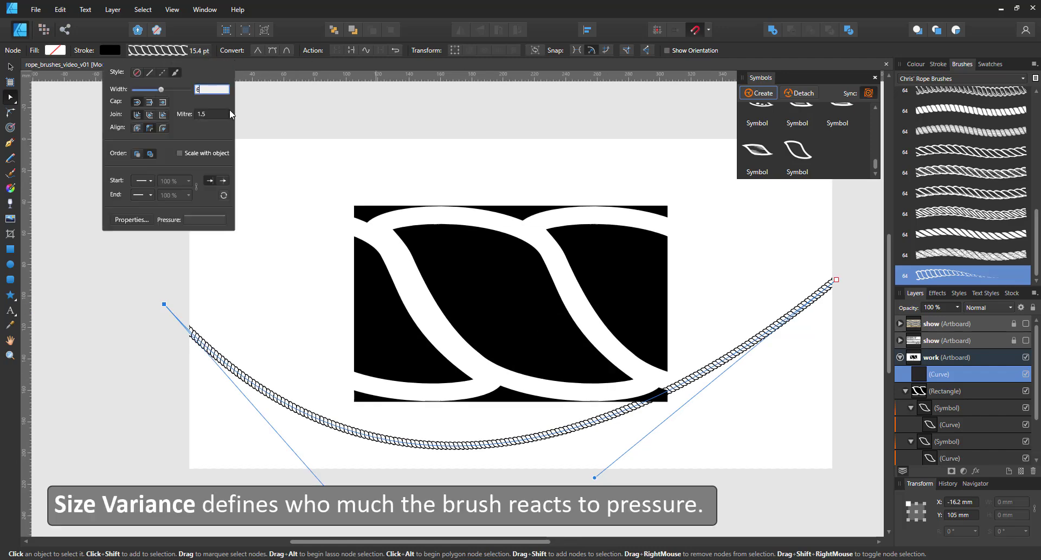
text(640)
key(BackSpace)
key(Return)
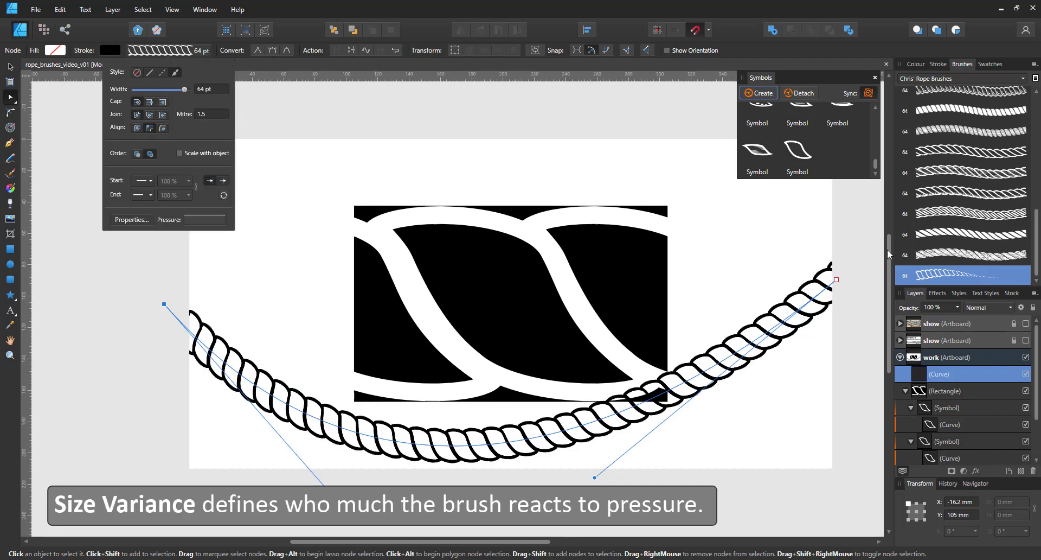
click(494, 450)
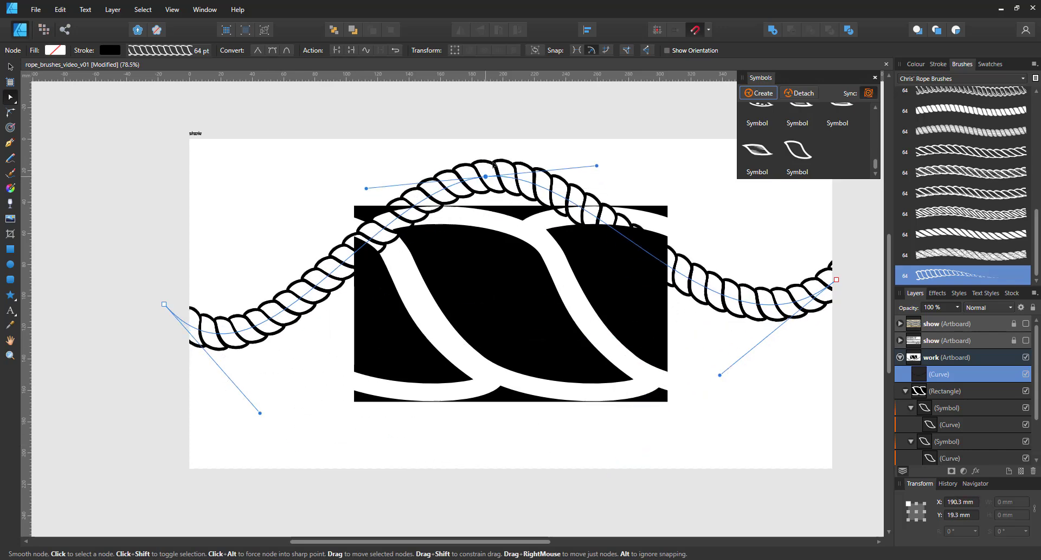
Colour the rope stroke red with HSL 360, 100, 42 and lengthen the left handle of the curve's top node
click(916, 64)
click(1009, 110)
click(1008, 122)
click(954, 136)
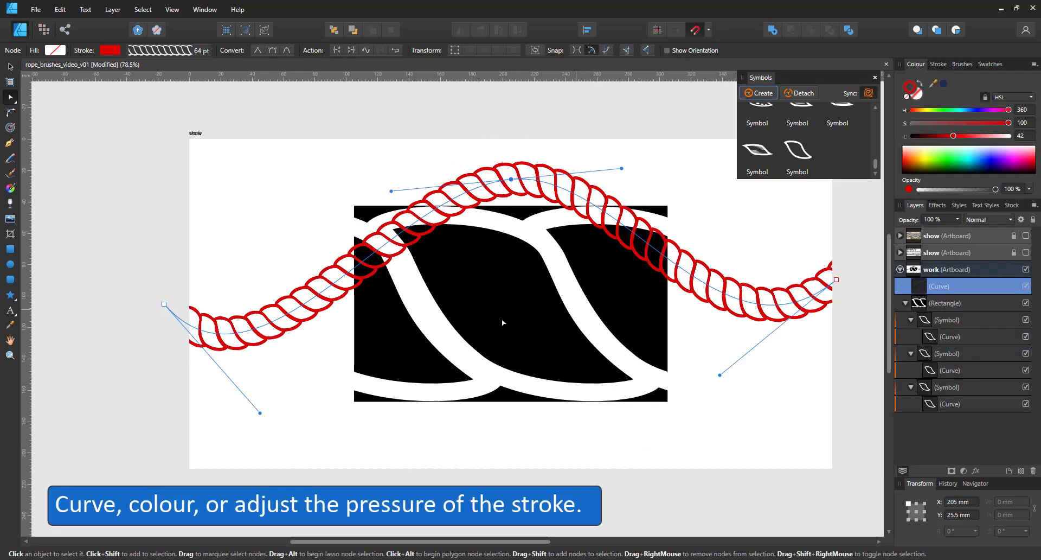
drag(391, 191, 276, 183)
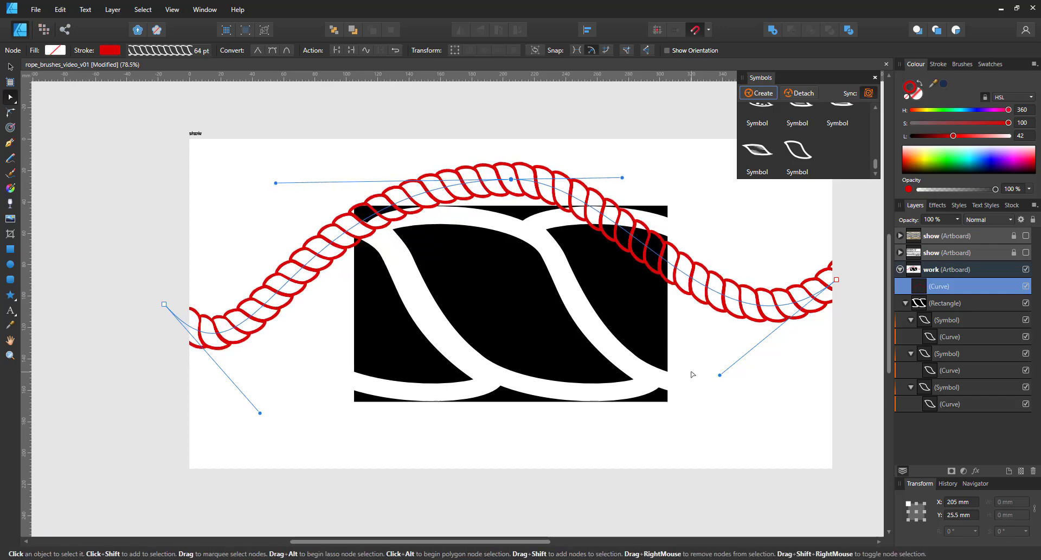
Try to deform the rope stroke by adjusting a middle point in its pressure profile
click(938, 64)
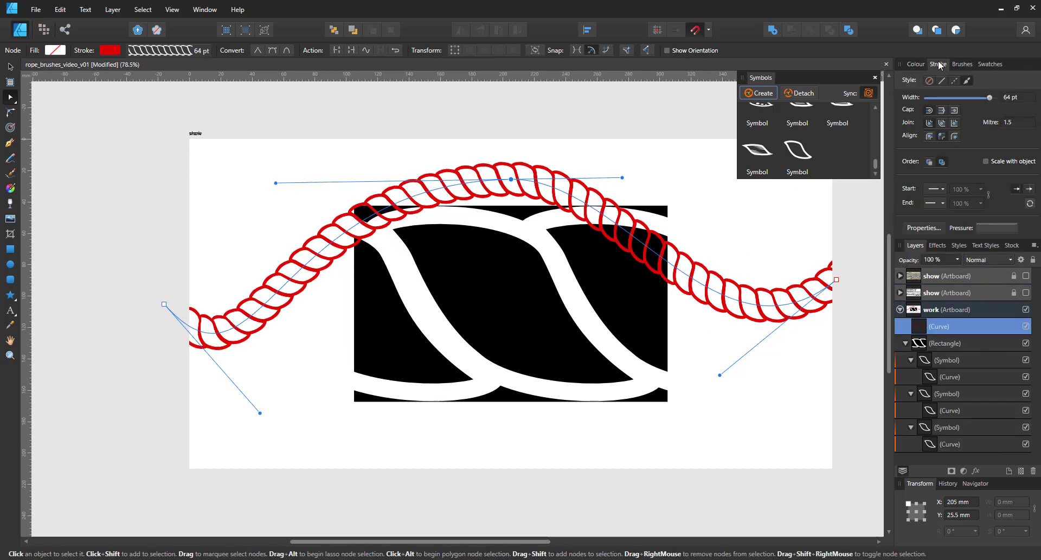
click(994, 231)
drag(952, 243, 958, 222)
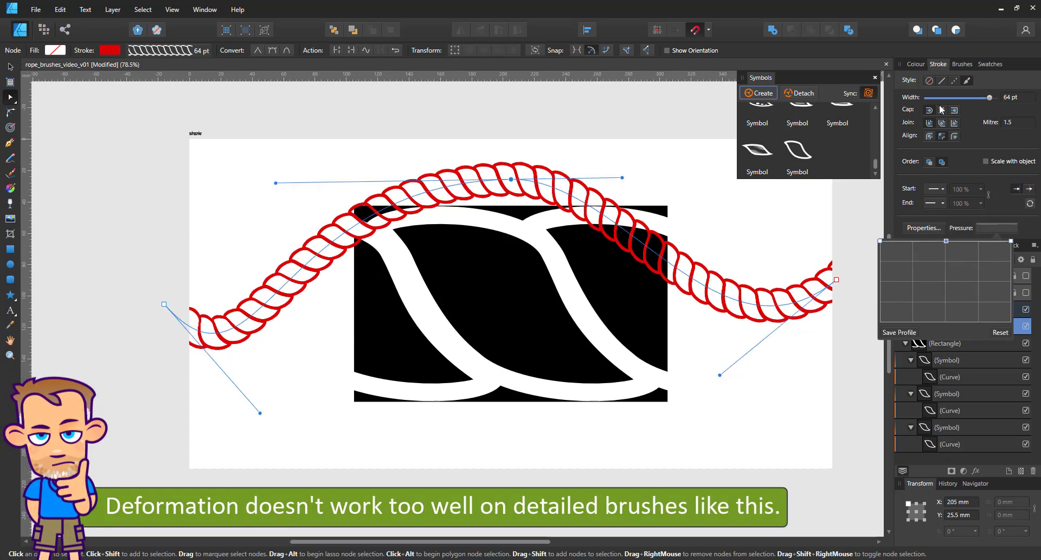
Edit the new rope brush to remove its size variance
mouse_move(939, 64)
mouse_down()
mouse_move(958, 69)
mouse_move(948, 67)
mouse_up()
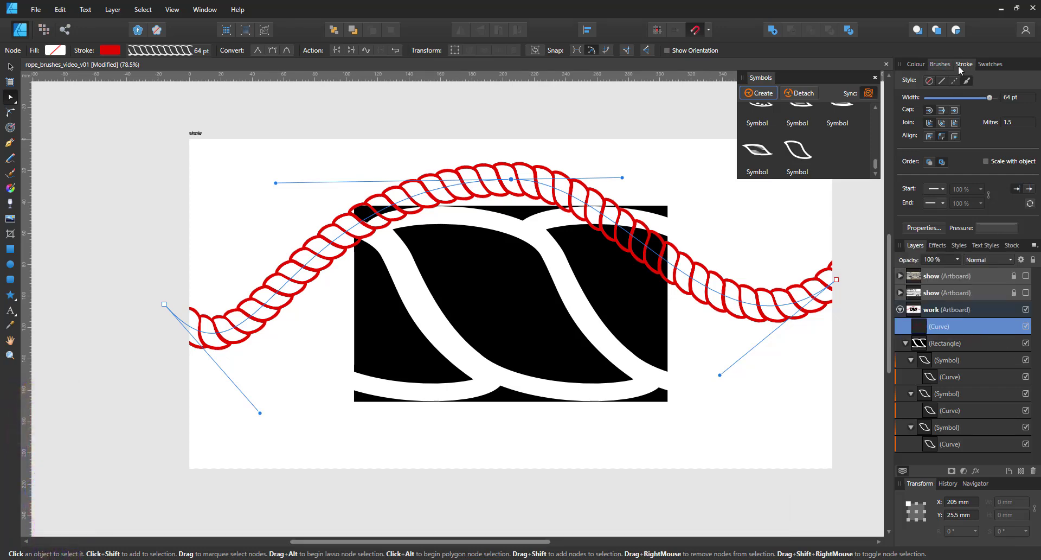
click(962, 65)
double_click(963, 275)
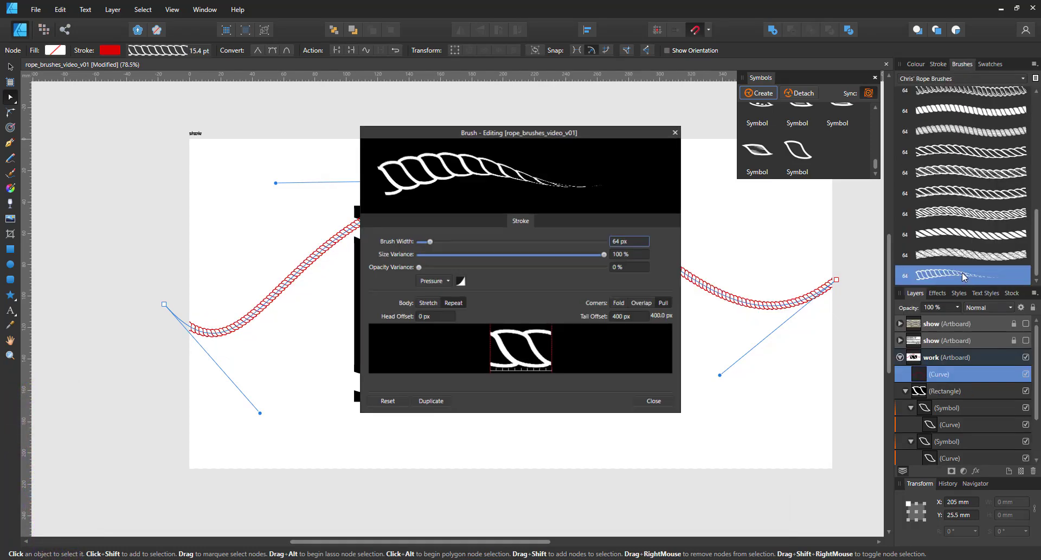
click(677, 131)
Set the red rope curve's stroke width back to 64 pt
click(205, 54)
text(64)
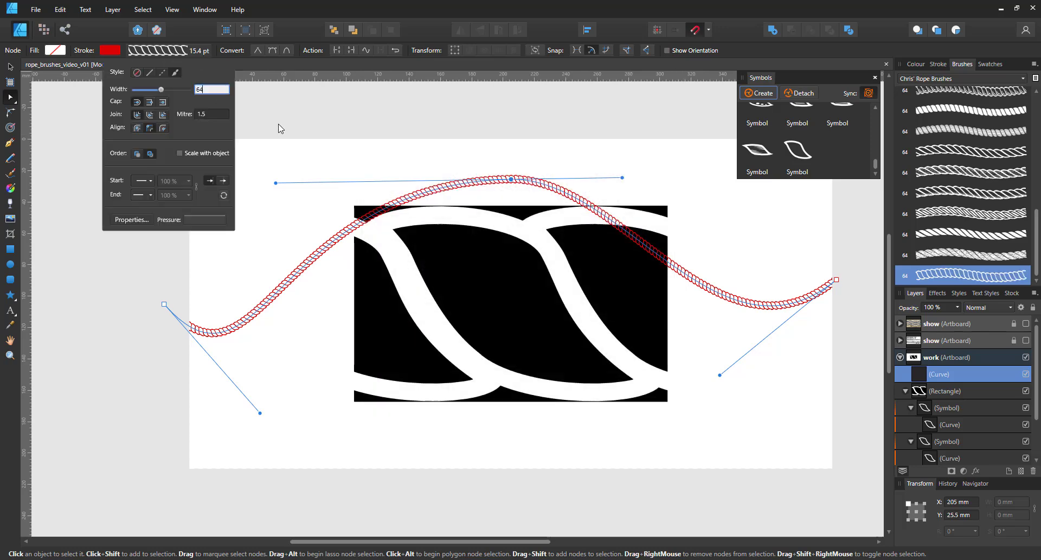
key(Return)
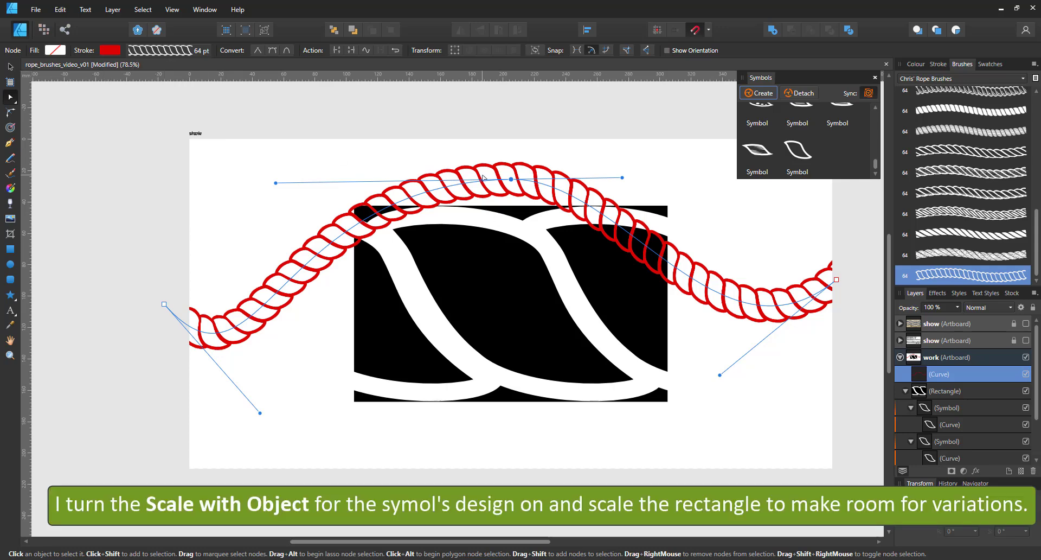
Try to scale the rectangle down proportionally about its centre to about 79 × 49 mm, and undo it
click(8, 66)
click(578, 345)
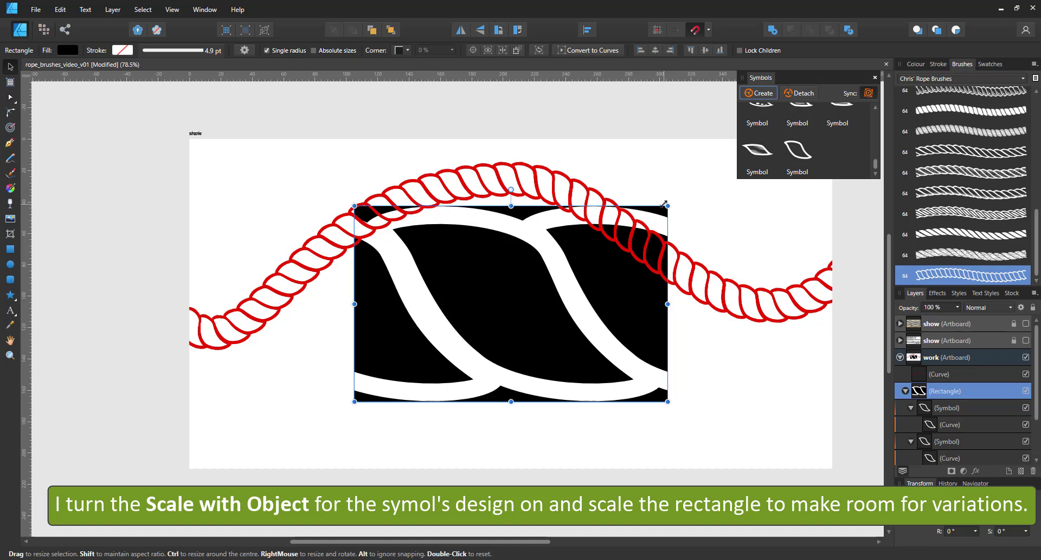
mouse_move(664, 204)
mouse_down()
mouse_move(629, 241)
mouse_move(573, 266)
mouse_up()
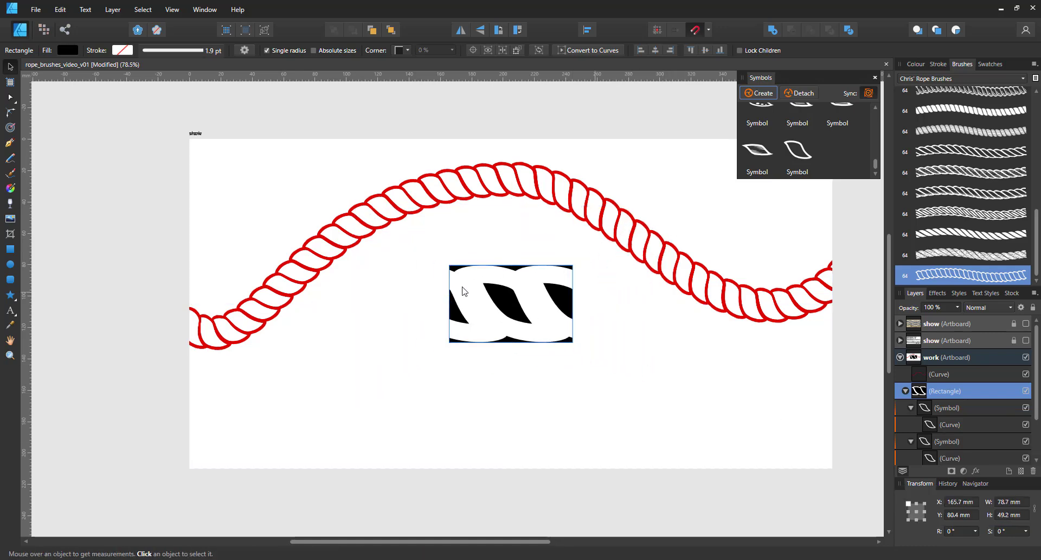
key(ctrl+z)
Turn on Scale with object for the stroke of the curve inside the first listed symbol
click(957, 424)
click(942, 65)
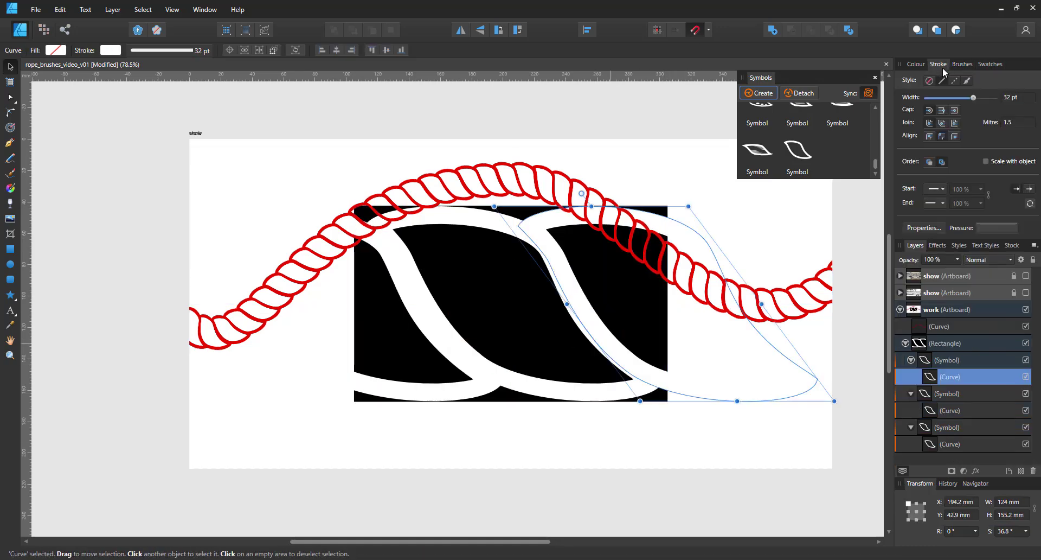
click(1005, 160)
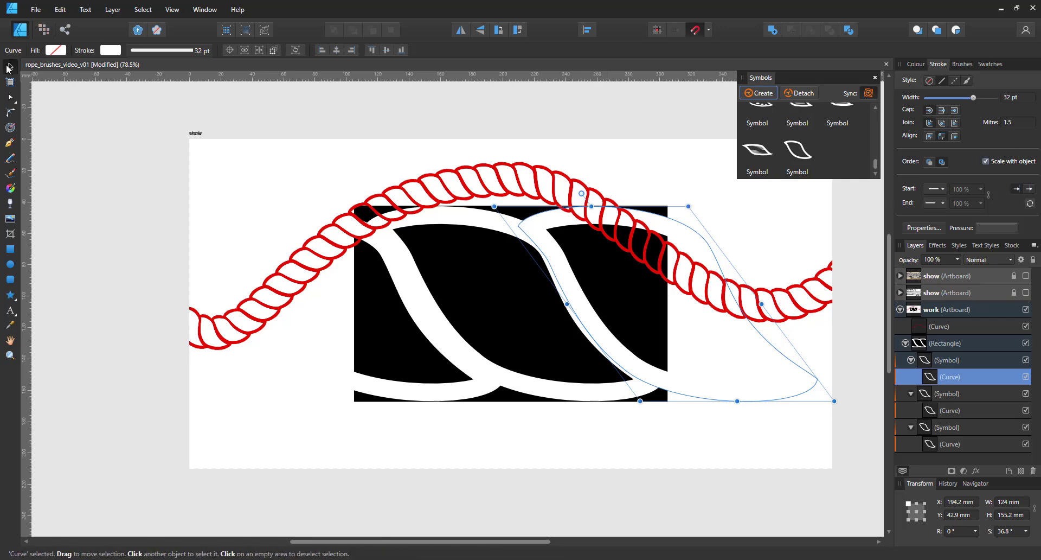
Test scaling down the rectangle together with its symbols' strokes, and undo the resize
click(600, 280)
drag(667, 206, 626, 262)
key(ctrl+z)
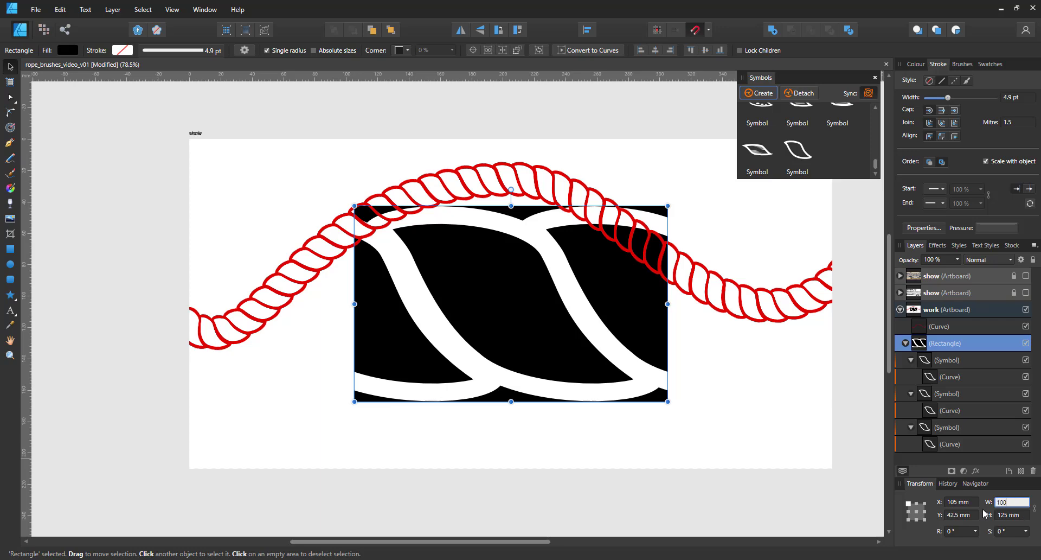
Resize the rectangle to 100 × 62.5 mm and place it with a duplicate side by side near the artboard's upper edge
text(100)
key(Return)
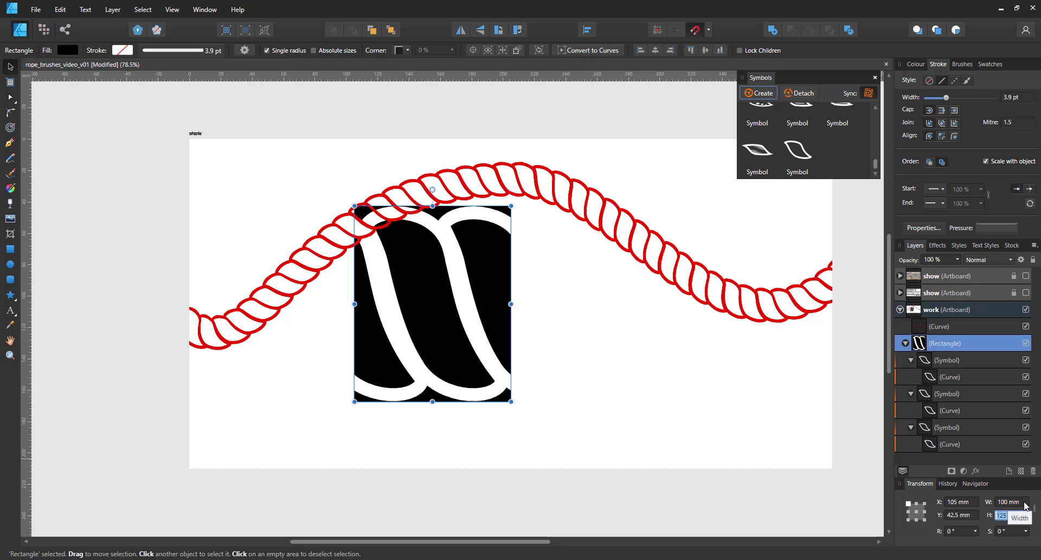
text(62.5)
key(Return)
drag(413, 248, 269, 196)
Move the red rope curve below the rectangles and reshape it by repositioning its end node
mouse_move(340, 180)
mouse_down()
mouse_move(521, 180)
mouse_move(557, 204)
mouse_move(553, 365)
mouse_move(417, 404)
mouse_move(417, 347)
mouse_up()
key(a)
drag(684, 405, 852, 337)
click(10, 66)
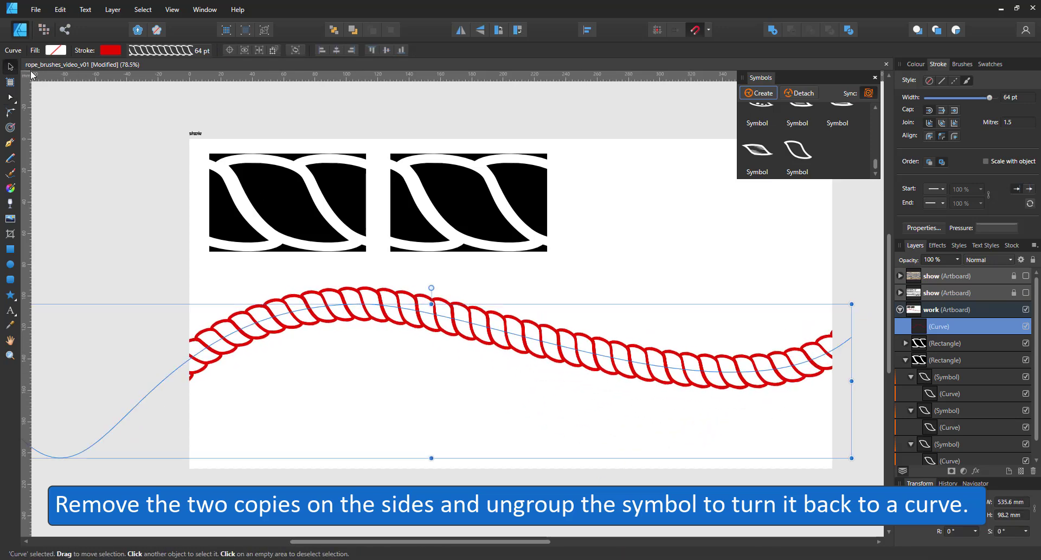
Delete the two side symbols from the second rectangle, keeping only the middle strand symbol
key(ctrl+0)
ctrl+click(440, 156)
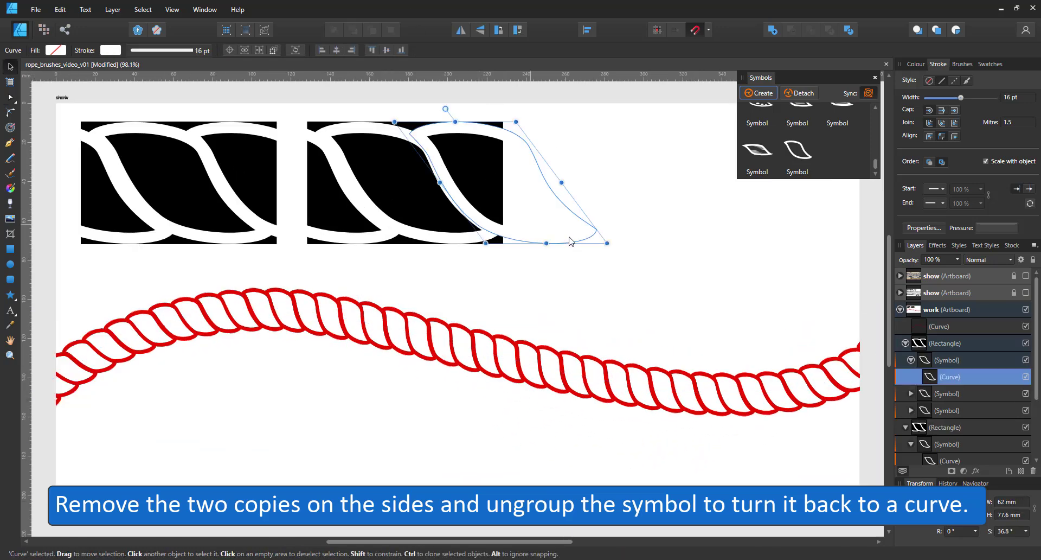
click(950, 361)
key(Delete)
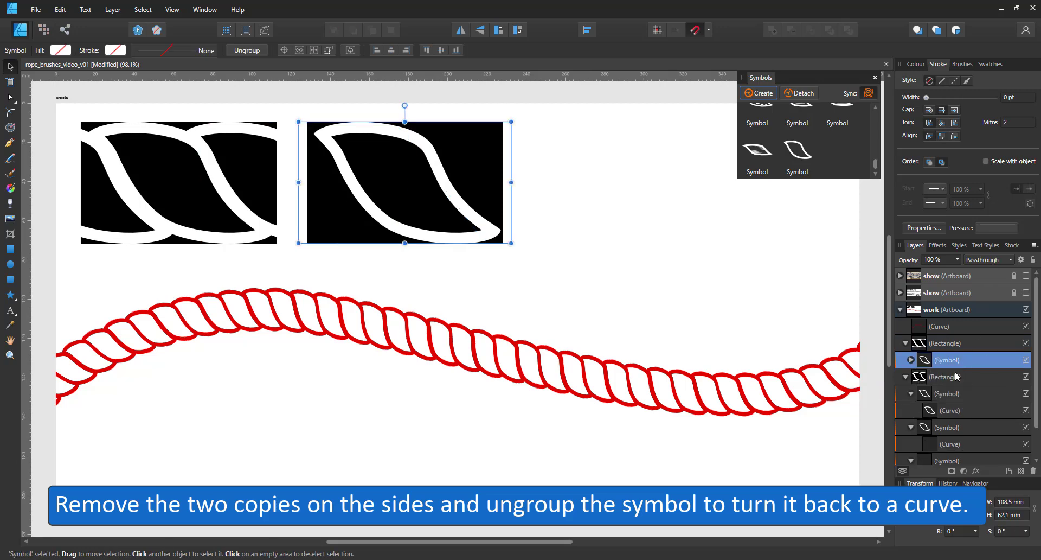
Ungroup the remaining strand symbol into a plain curve and make that curve a new symbol
key(ctrl+shift+g)
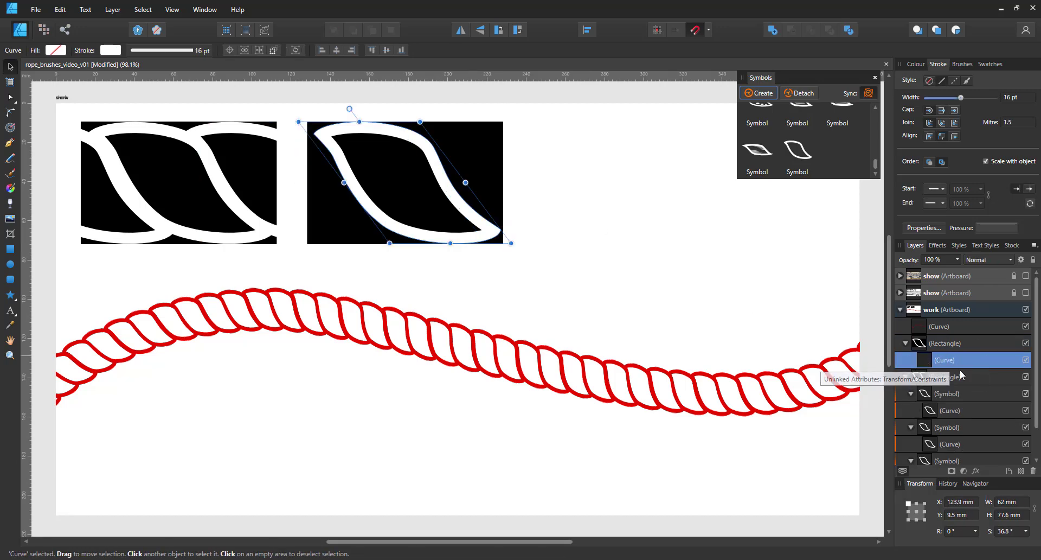
click(759, 93)
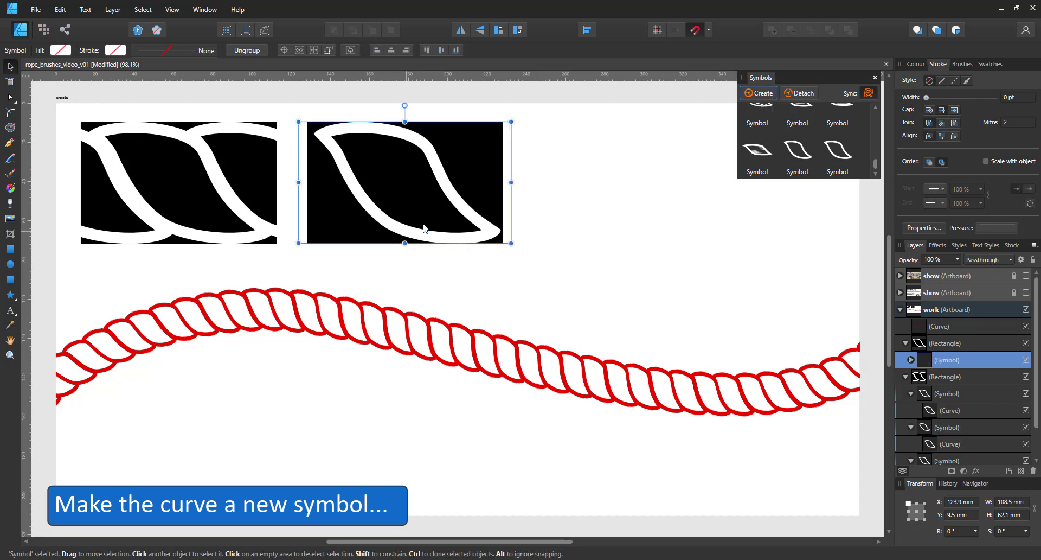
Draw a closed three-point spike with the Pen tool inside the new symbol, rising from the strand's lower edge
scroll(405, 184, up, 2)
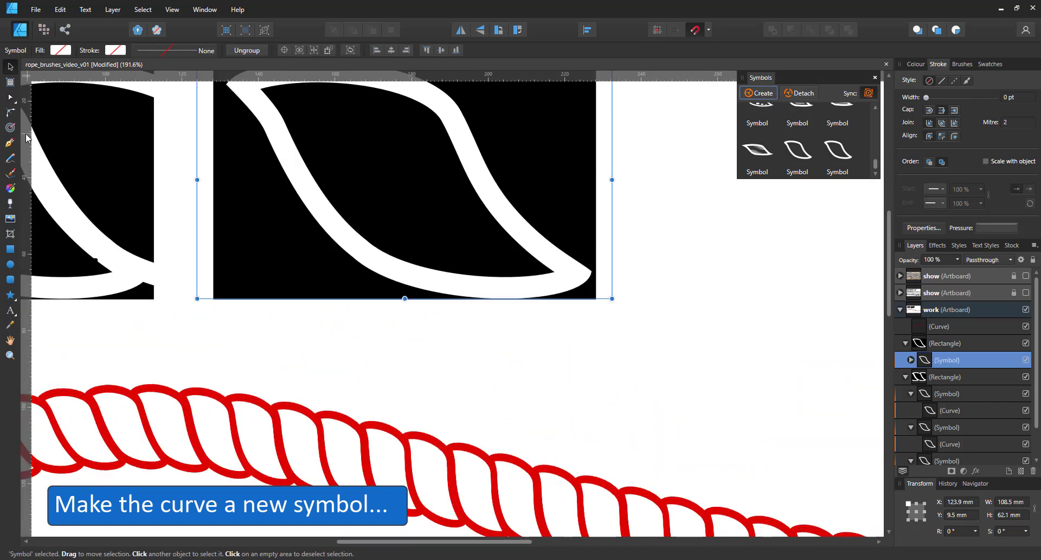
key(p)
click(911, 360)
click(946, 377)
click(344, 162)
click(409, 267)
click(451, 278)
click(344, 163)
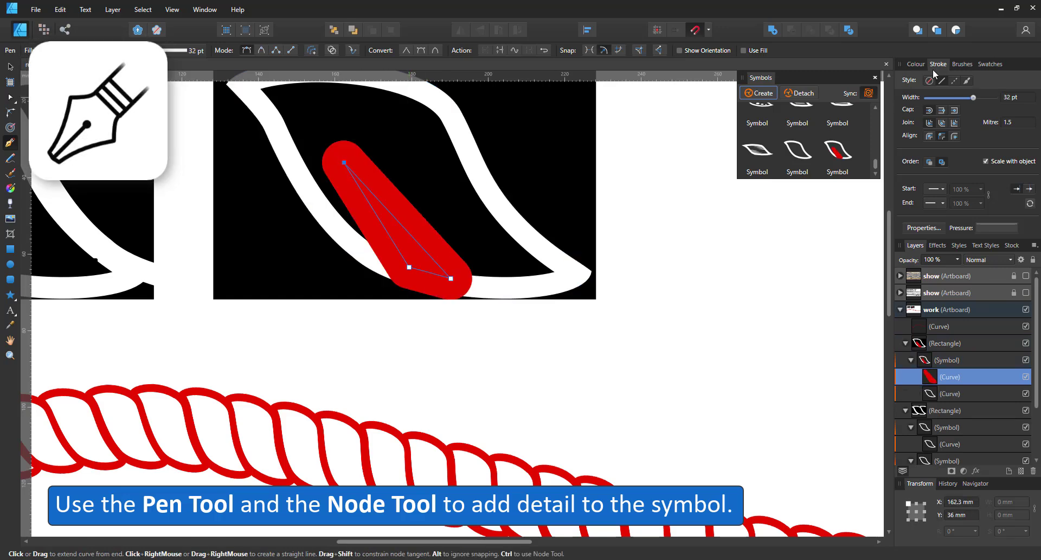
Give the spike a white fill and no stroke
click(916, 64)
click(920, 83)
drag(953, 136, 1008, 135)
Shift the spike's tip node sideways and bend its long edges to follow the strand's lower curve
click(9, 96)
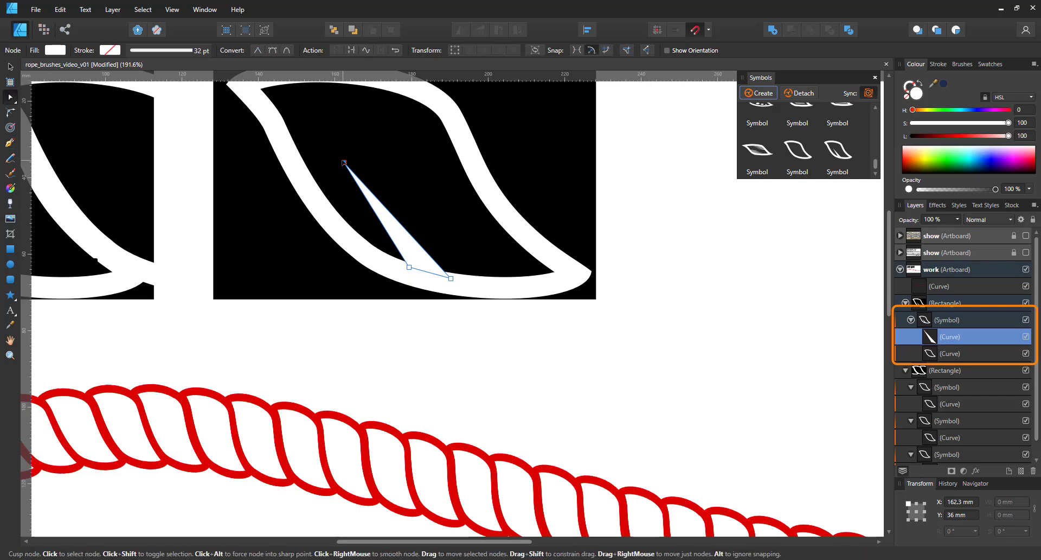
drag(343, 162, 319, 162)
drag(364, 215, 355, 221)
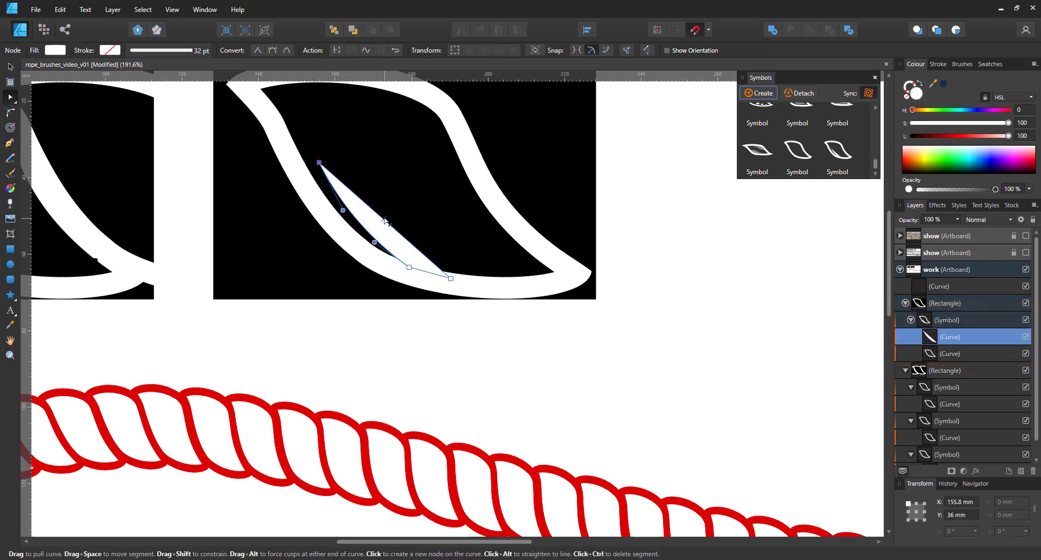
Duplicate the curved spike four times along the strand's lower edge as a row of five shading lines
key(v)
drag(388, 235, 500, 257)
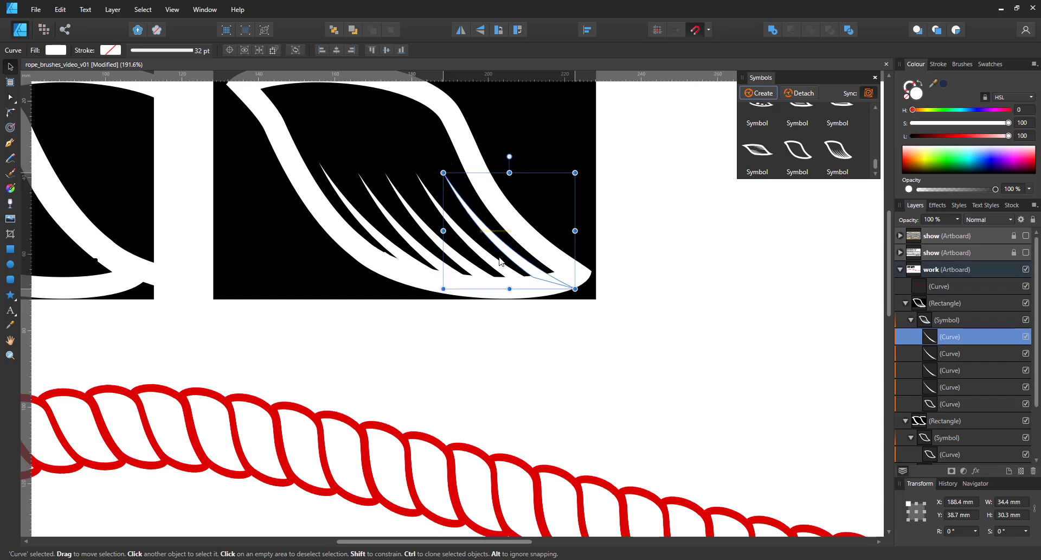
click(638, 284)
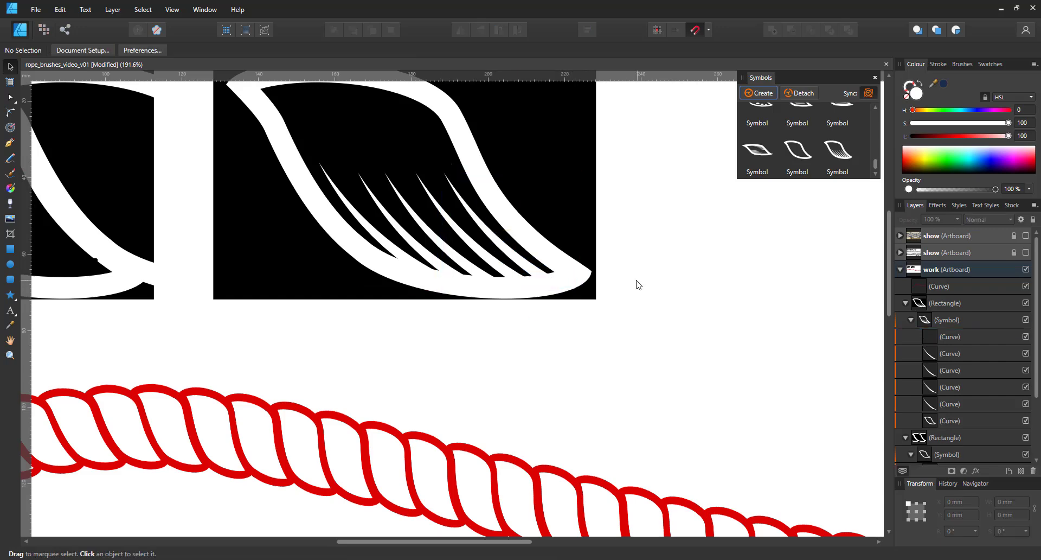
Duplicate the detailed symbol and align the copy so half of it shows at the rectangle's left edge
click(952, 323)
scroll(534, 244, up, 3)
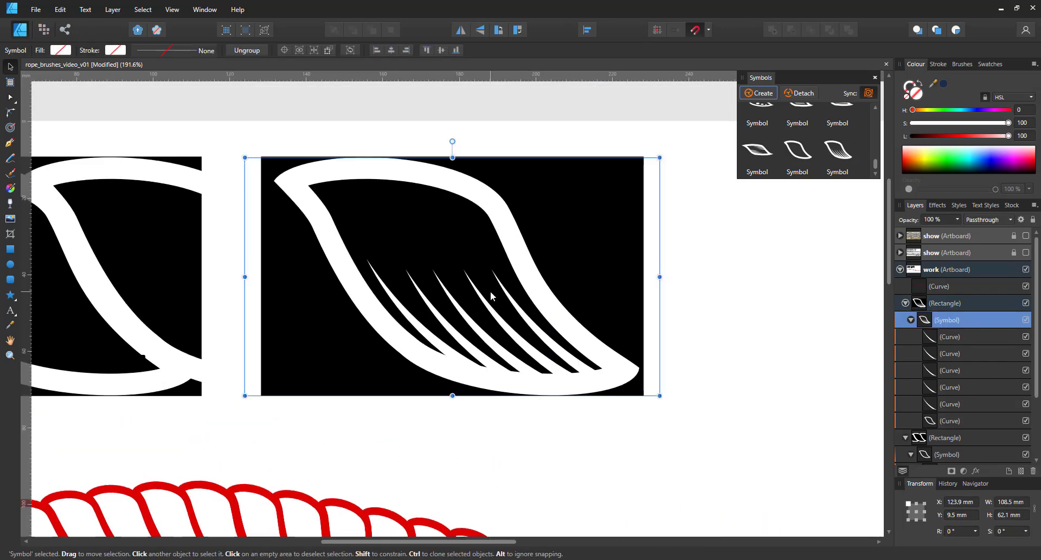
key(ctrl+j)
drag(476, 205, 266, 174)
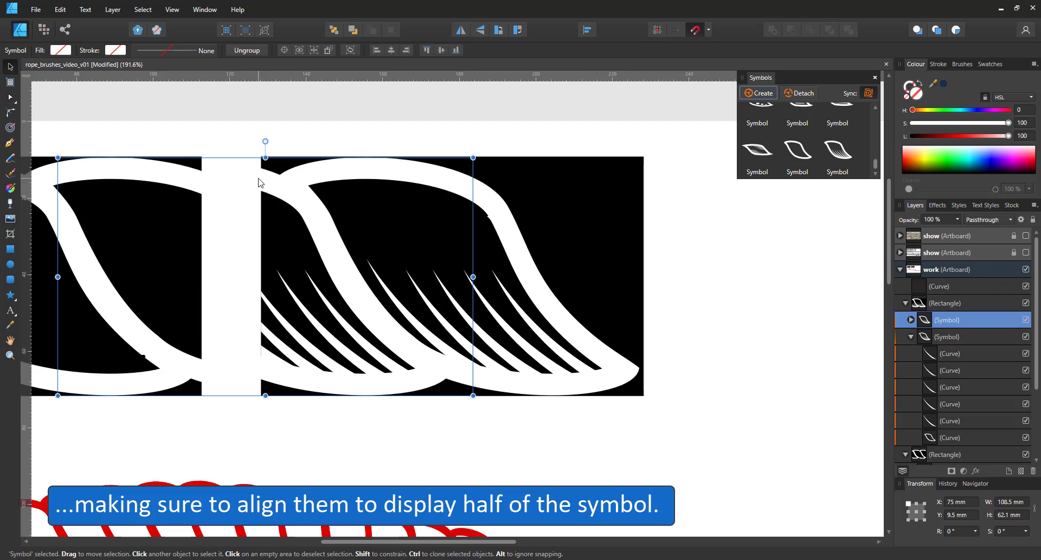
ctrl+scroll(259, 181, up, 1)
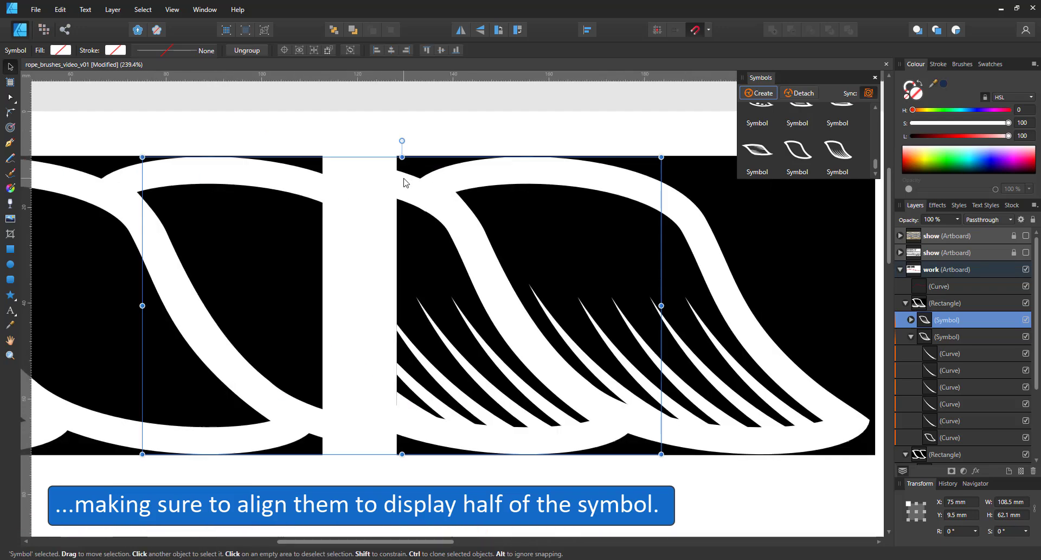
drag(404, 182, 397, 182)
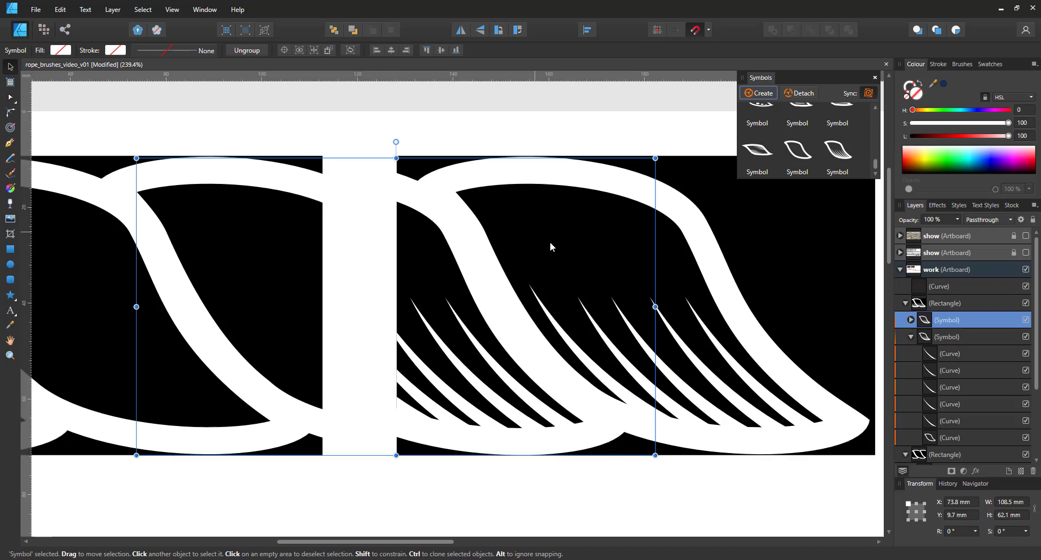
Place another copy of the detailed symbol aligned so half of it shows at the rectangle's right edge
drag(525, 231, 393, 191)
mouse_move(277, 149)
mouse_down()
mouse_move(552, 135)
mouse_move(753, 141)
mouse_up()
drag(666, 239, 547, 238)
drag(574, 150, 579, 151)
Select the tip nodes of all five lower spikes and rotate them together slightly in transform mode
scroll(579, 151, up, 2)
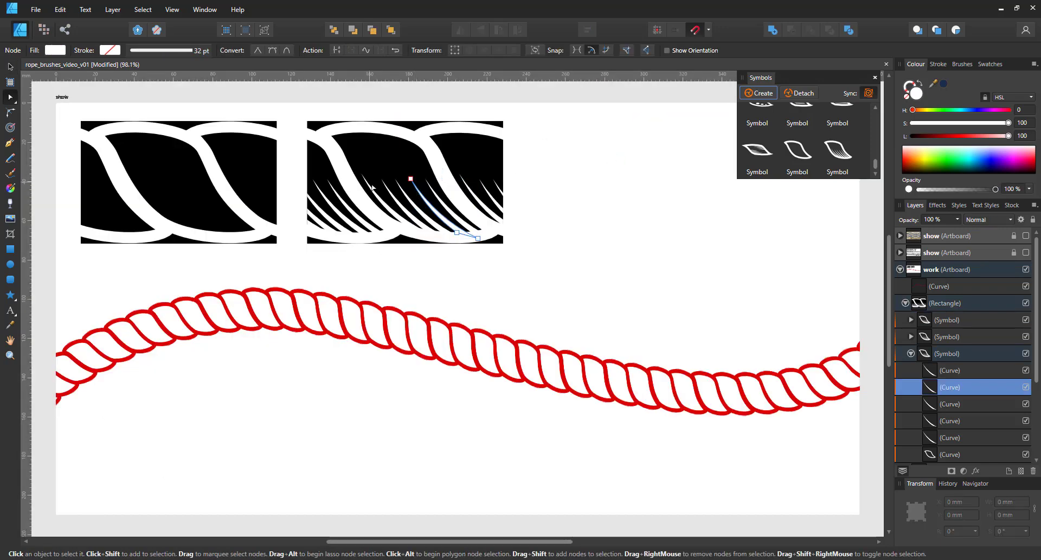
shift+click(372, 190)
shift+click(389, 191)
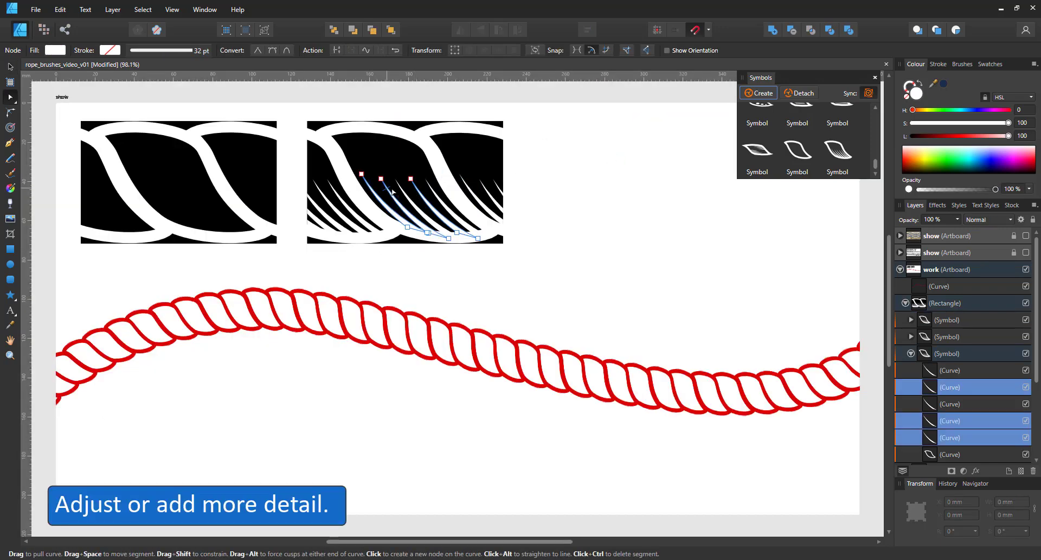
shift+click(403, 191)
shift+click(433, 190)
drag(444, 188, 353, 163)
click(286, 50)
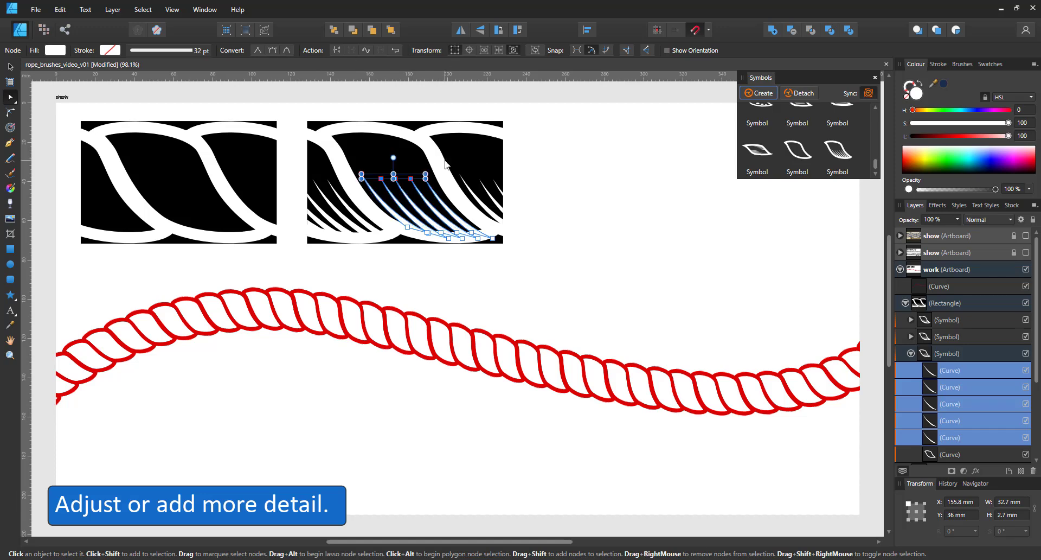
scroll(416, 202, up, 3)
drag(439, 145, 424, 166)
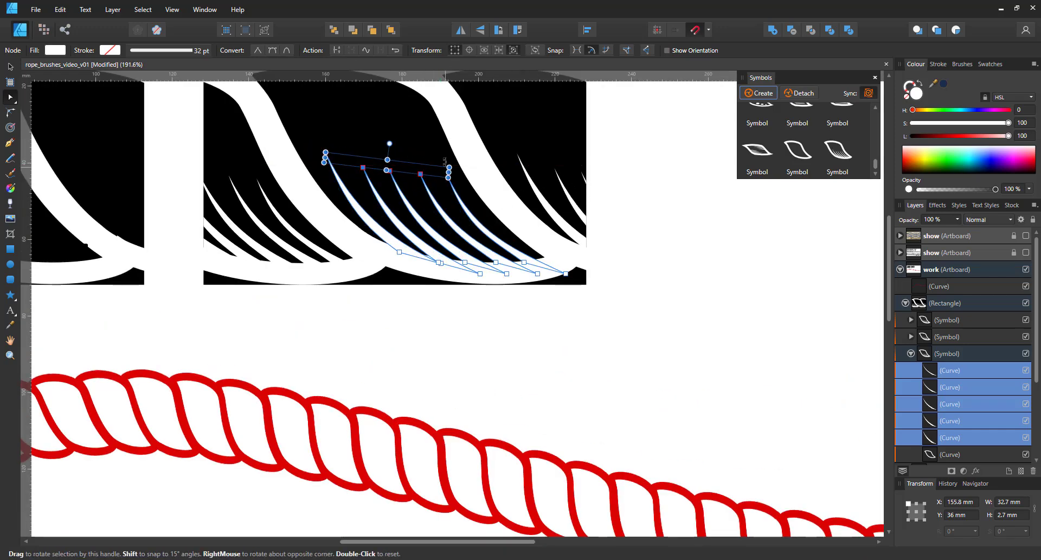
Add three tapered shading curves along the upper edge of the strand symbol
click(402, 361)
scroll(379, 342, down, 2)
mouse_move(345, 289)
mouse_down()
mouse_move(410, 220)
mouse_move(433, 121)
mouse_move(446, 233)
mouse_move(437, 232)
mouse_up()
scroll(445, 168, up, 2)
click(420, 289)
key(v)
drag(441, 169, 411, 158)
drag(465, 205, 454, 188)
mouse_move(428, 172)
mouse_down()
mouse_move(439, 179)
mouse_move(393, 179)
mouse_move(416, 188)
mouse_up()
click(671, 280)
scroll(630, 301, down, 5)
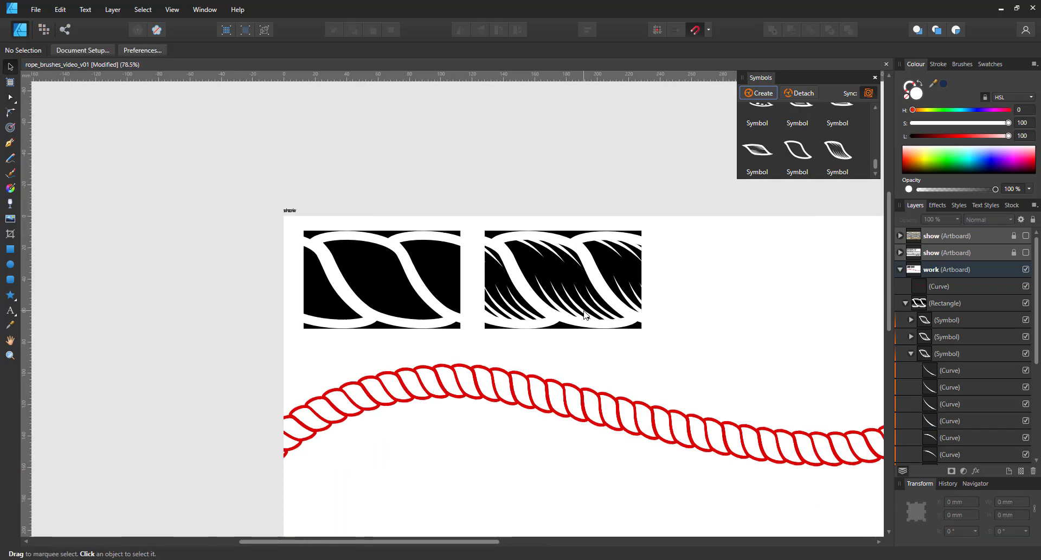
Delete the two side copies of the detailed symbol from the second rectangle
drag(435, 294, 350, 232)
scroll(546, 219, up, 4)
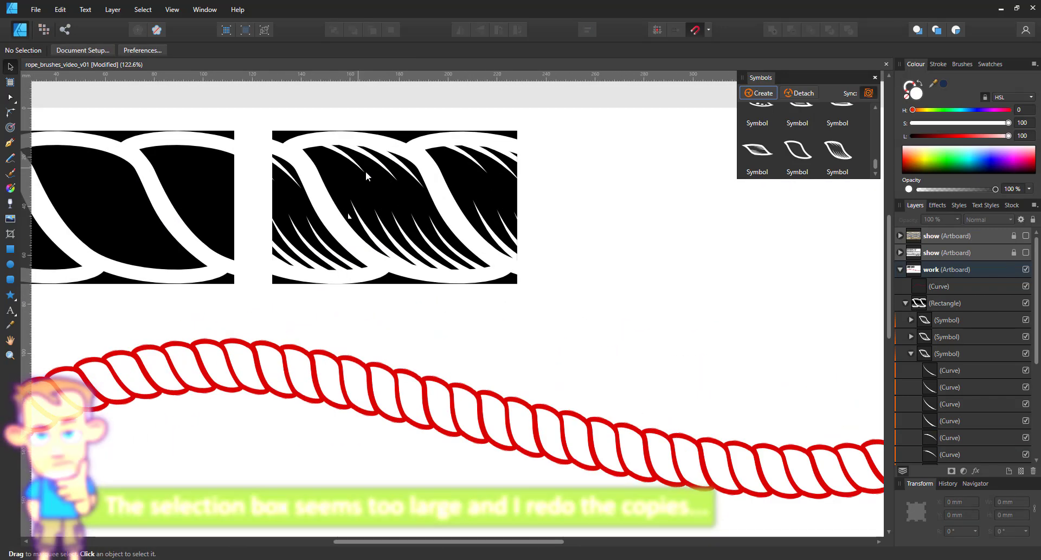
click(378, 145)
click(943, 317)
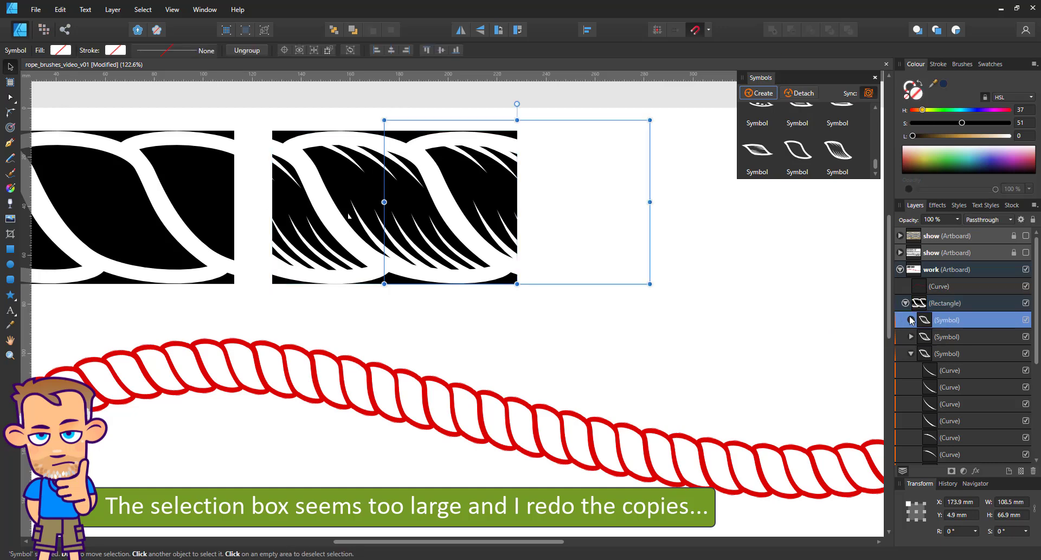
key(Delete)
key(Delete)
Select all shading curves in the remaining symbol and clip them inside the strand's outline curve
click(949, 337)
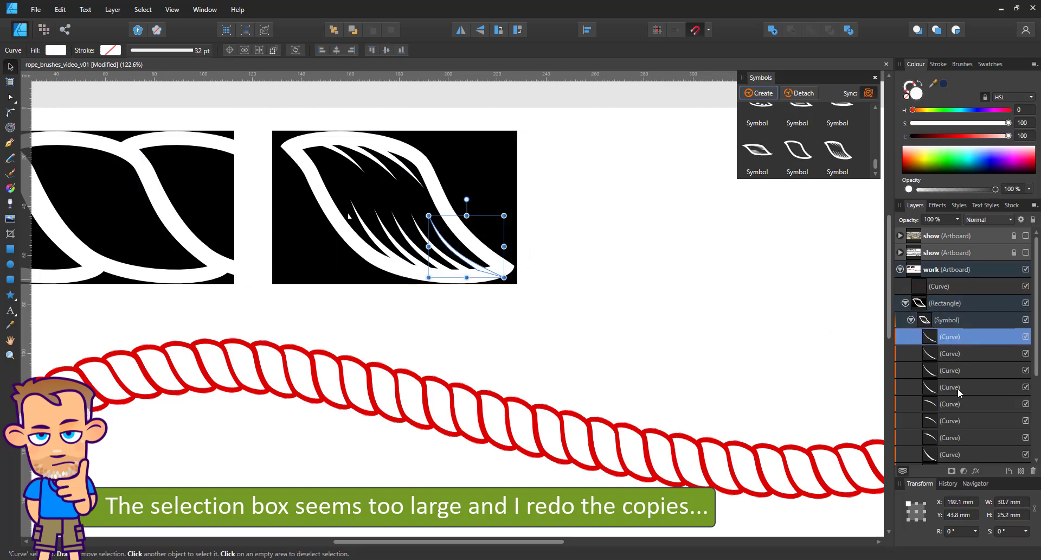
scroll(955, 380, down, 3)
shift+click(949, 324)
drag(949, 324, 950, 340)
click(997, 300)
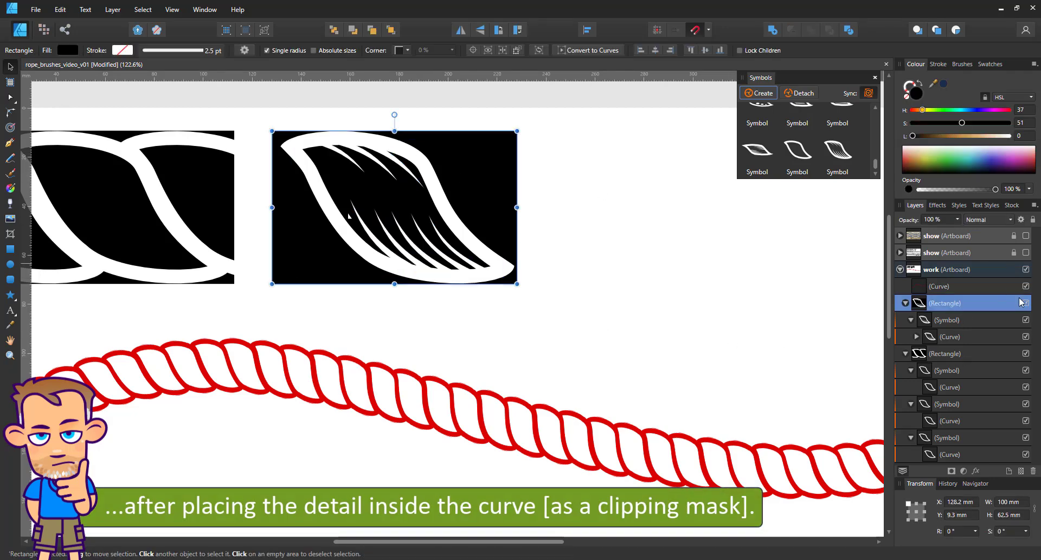
Set the height of the detailed strand symbol to 62.5 mm
click(976, 324)
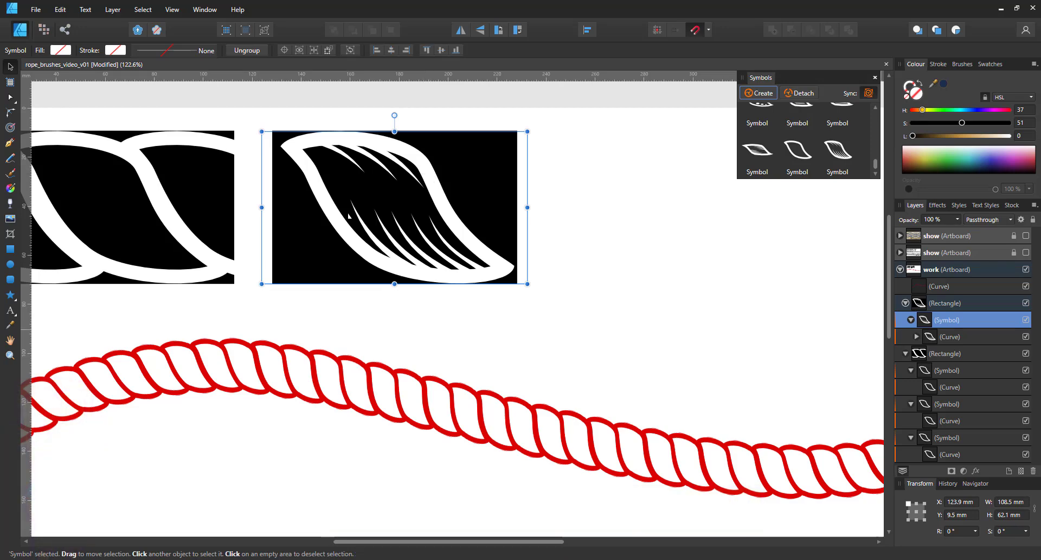
text(62.5)
key(Return)
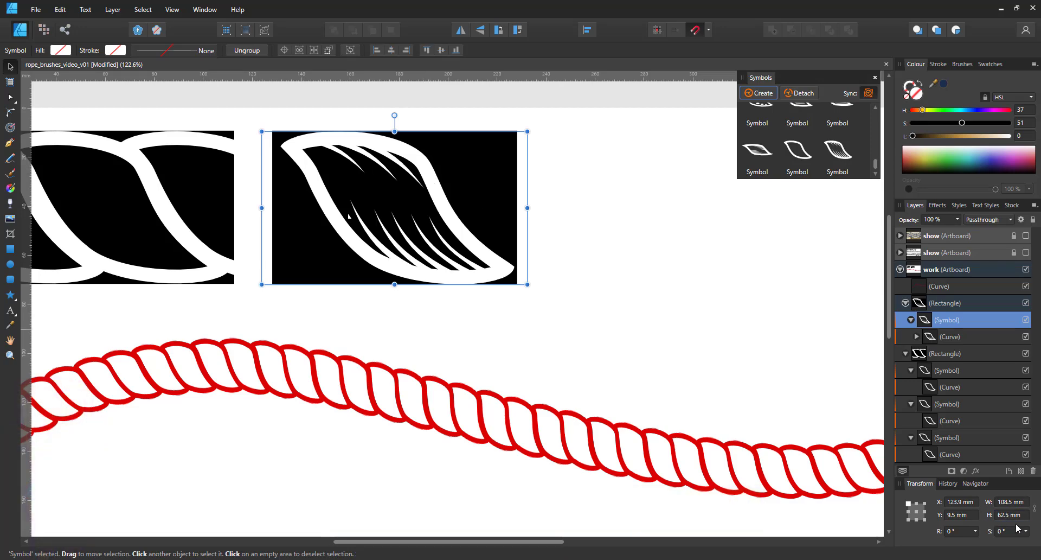
Duplicate the clipped symbol to both sides of the original, so half a strand shows at each rectangle edge
scroll(367, 187, up, 3)
drag(428, 137, 609, 146)
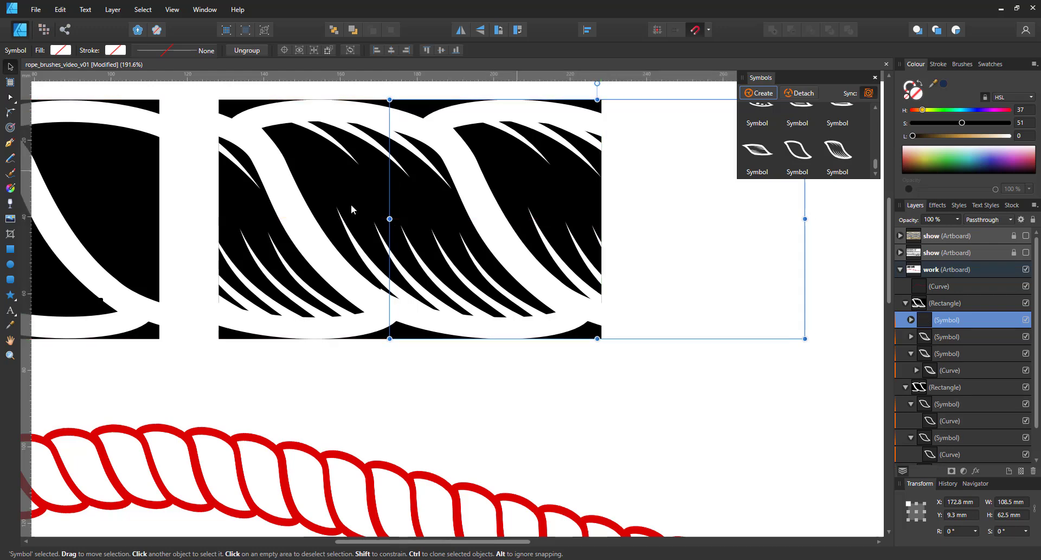
shift+click(222, 136)
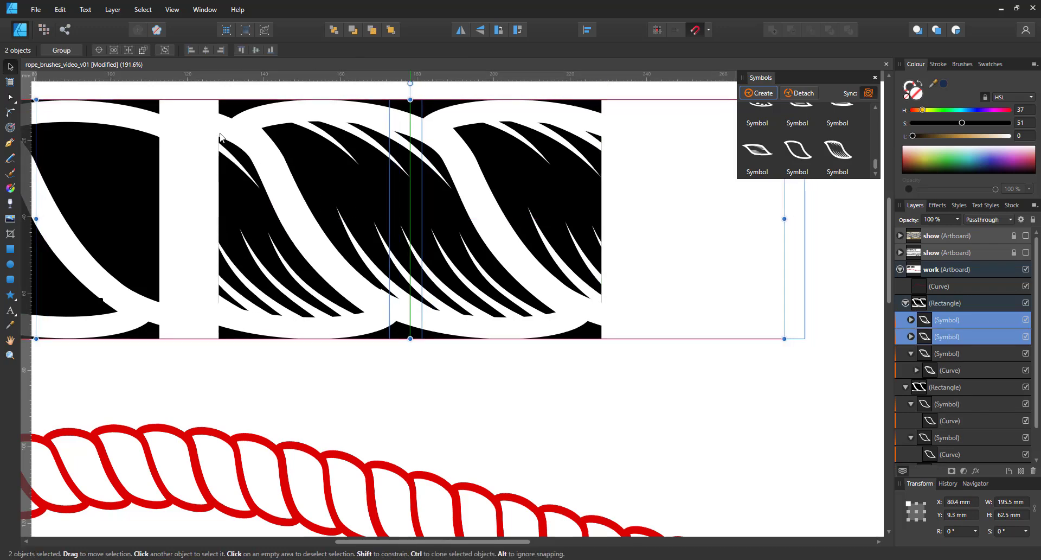
scroll(356, 335, down, 3)
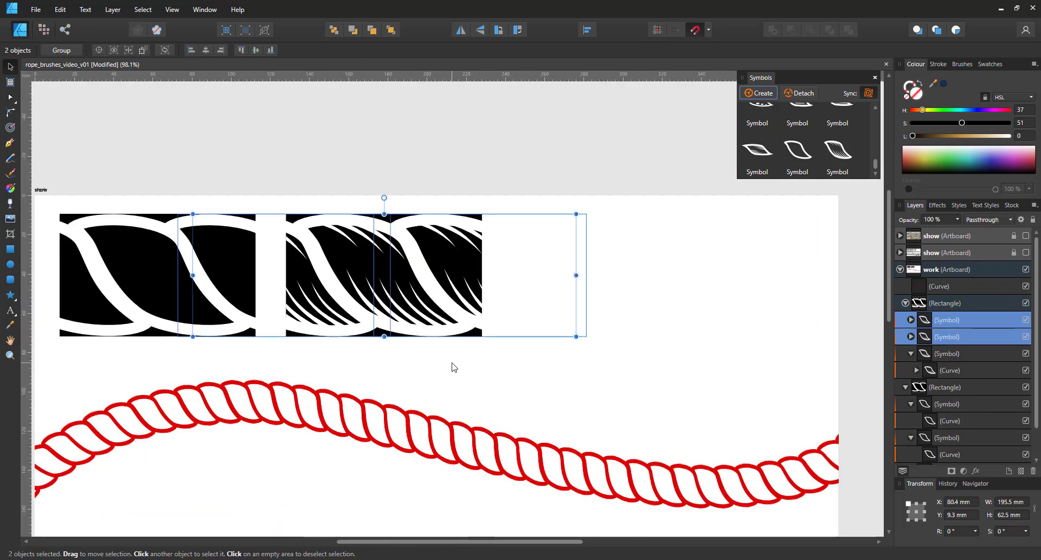
click(453, 363)
Test the seam by placing the detailed rectangle about one tile width to the side, and undo it
drag(329, 260, 524, 254)
click(513, 356)
click(530, 288)
key(ctrl+z)
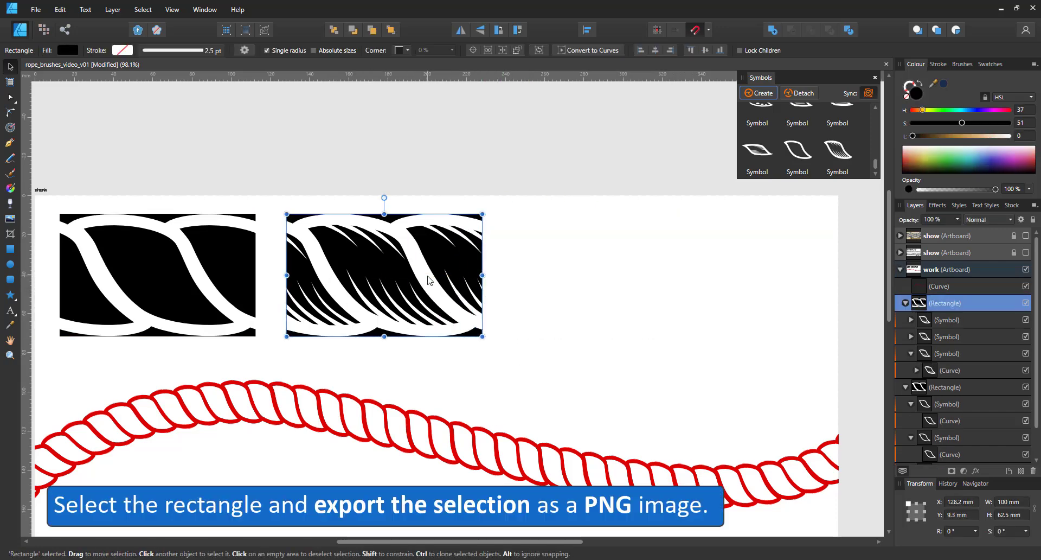
Set up a PNG export of the detailed rectangle with the area Selection Only and a size of 400 × 250 px
key(ctrl+alt+shift+w)
click(488, 303)
click(464, 300)
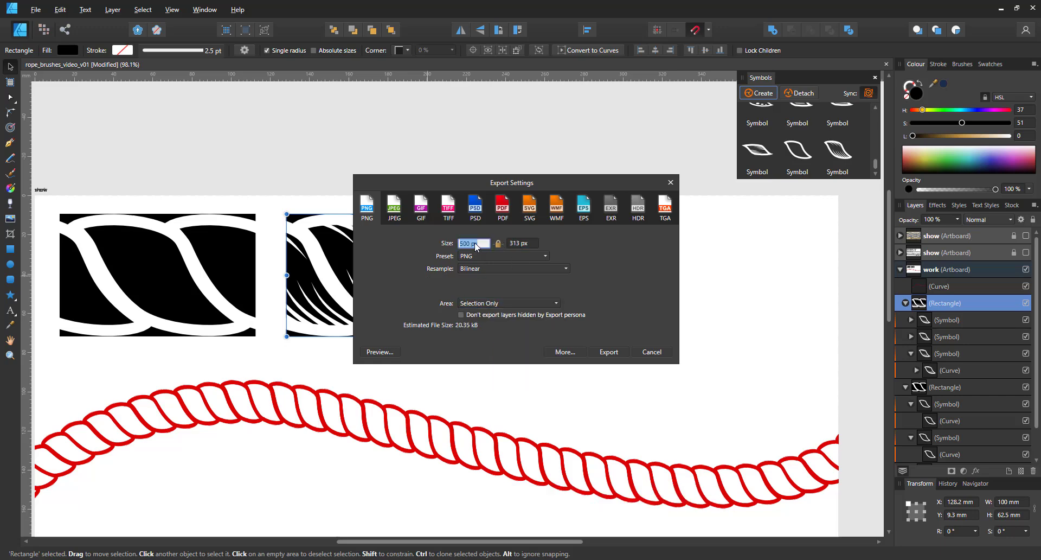
text(6)
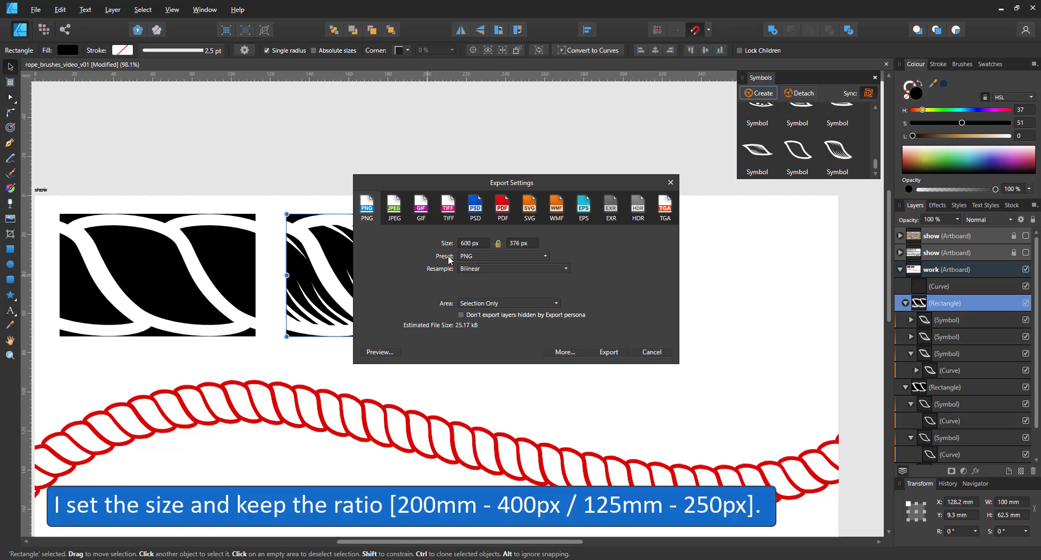
drag(489, 183, 620, 191)
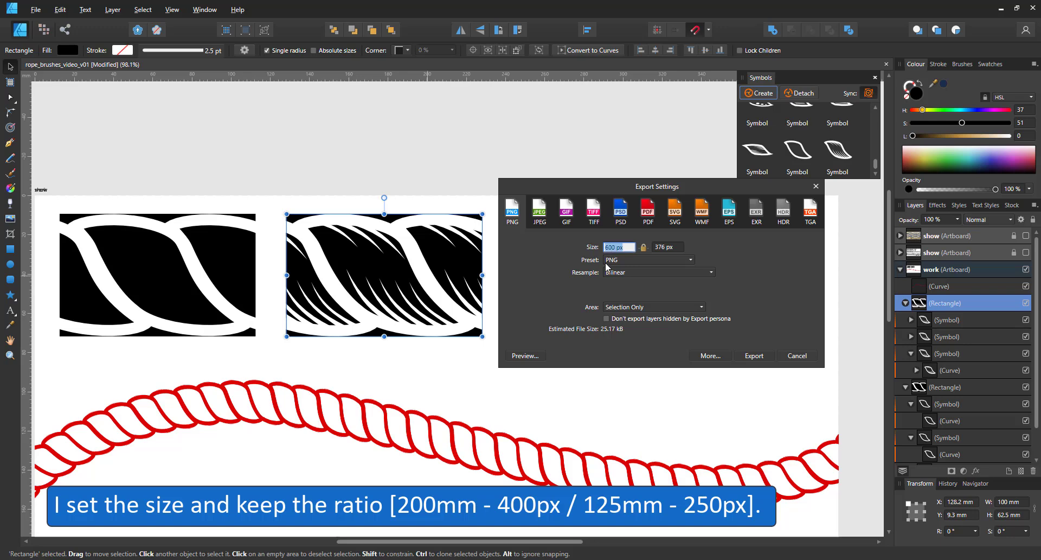
text(400)
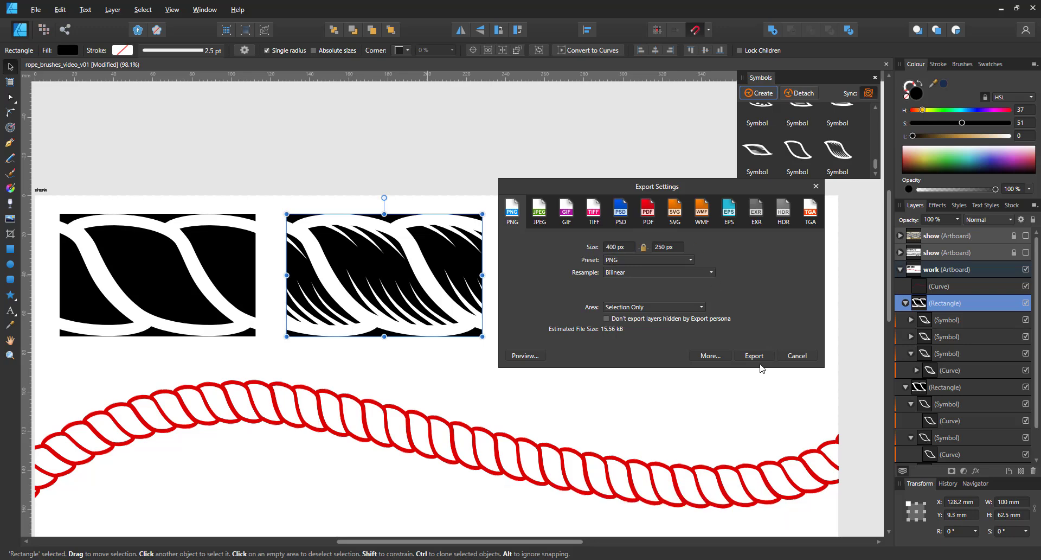
Export the detailed rectangle as a PNG named rope_brushes_video_v01b in the rope_brushes folder
click(754, 355)
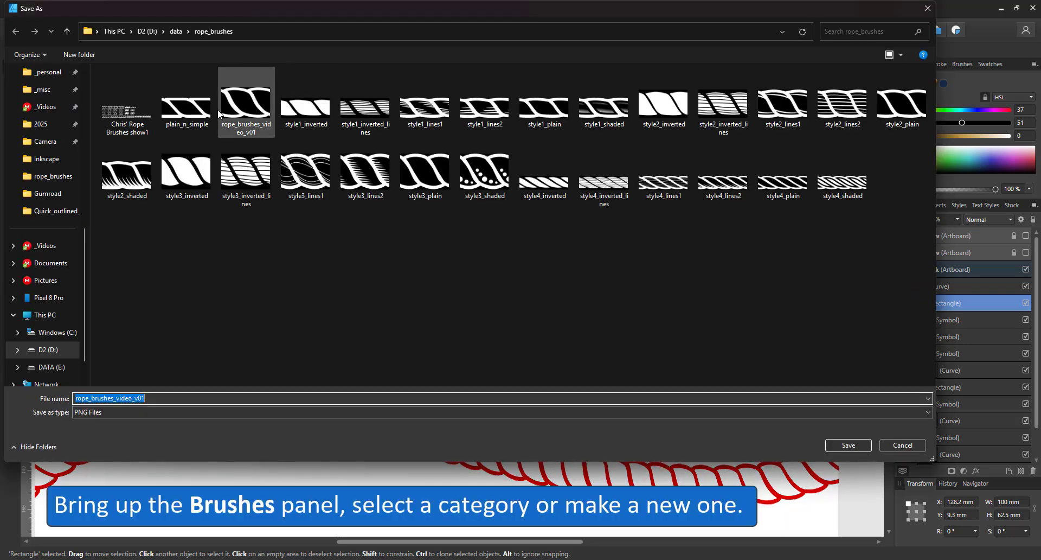
click(247, 103)
click(169, 400)
text(b)
click(849, 445)
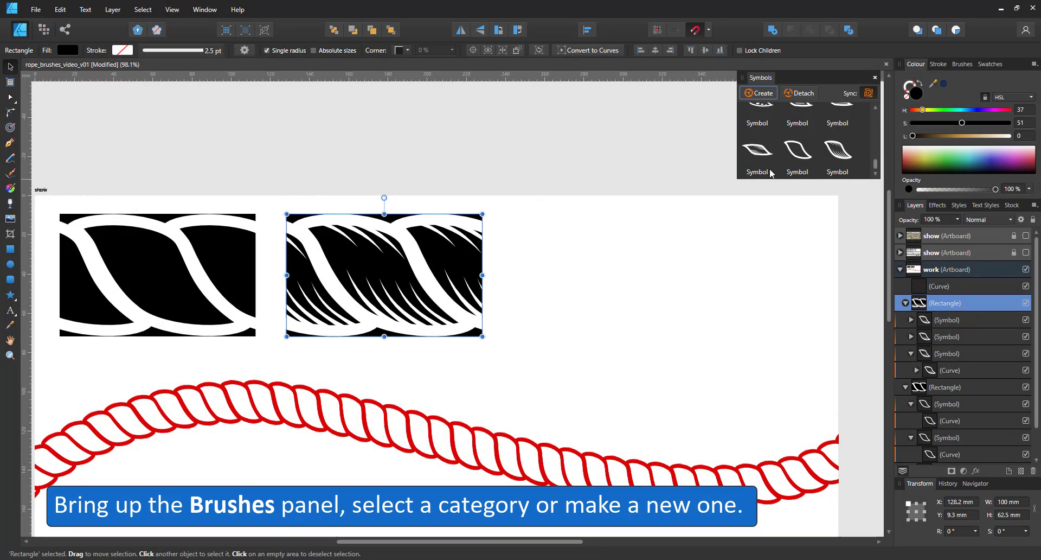
Create a new vector brush in the Chris' Rope Brushes category from the image rope_brushes_video_v01b
click(968, 65)
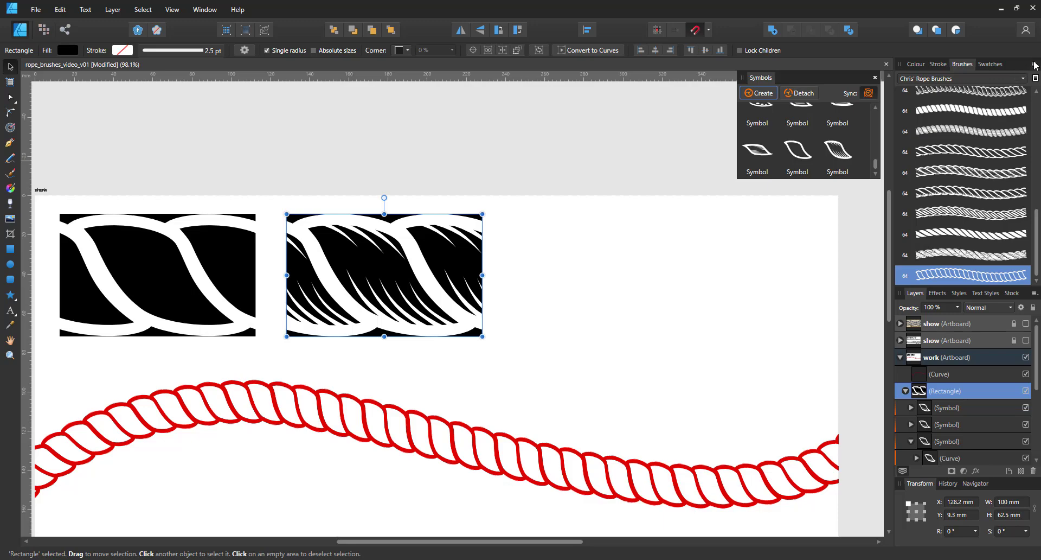
click(1034, 64)
click(970, 171)
double_click(305, 103)
Apply the new detailed brush to a copy of the red rope curve below the original, and set its body to Repeat
mouse_move(359, 418)
mouse_down()
mouse_move(362, 211)
mouse_move(335, 312)
mouse_up()
double_click(961, 278)
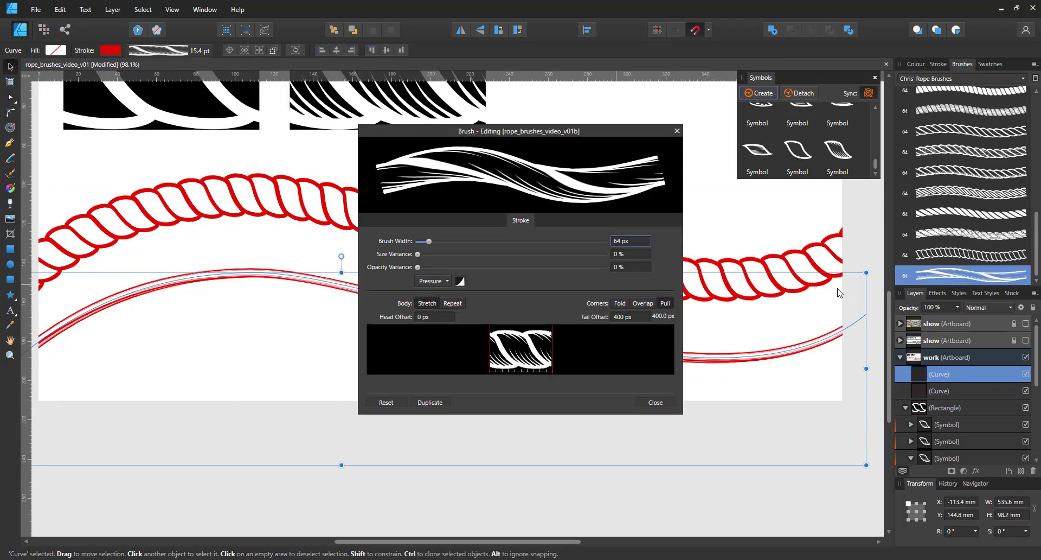
click(451, 304)
click(668, 404)
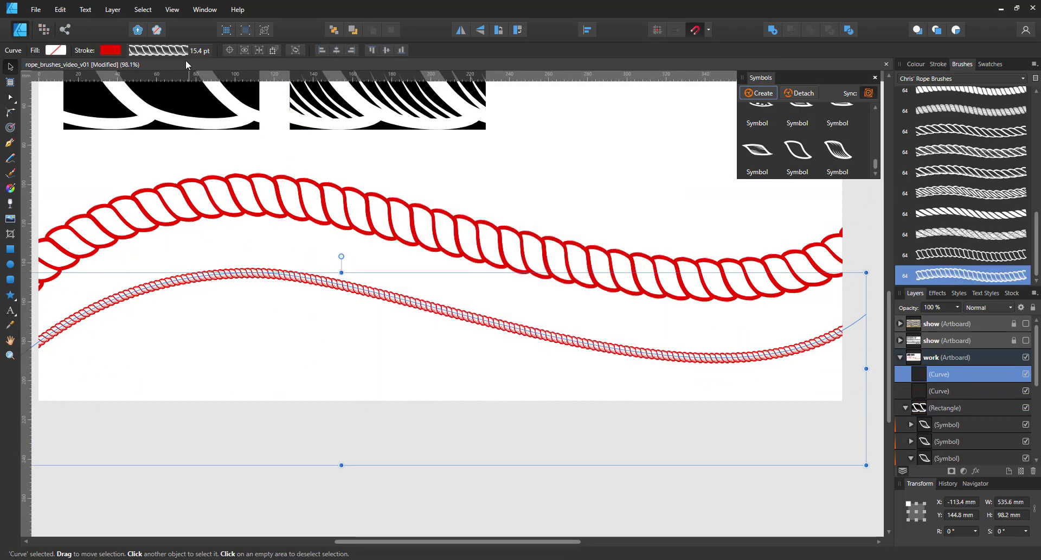
Set the stroke width of the detailed rope curve to 64 pt and compare it with the plain rope
click(179, 50)
text(64)
key(Return)
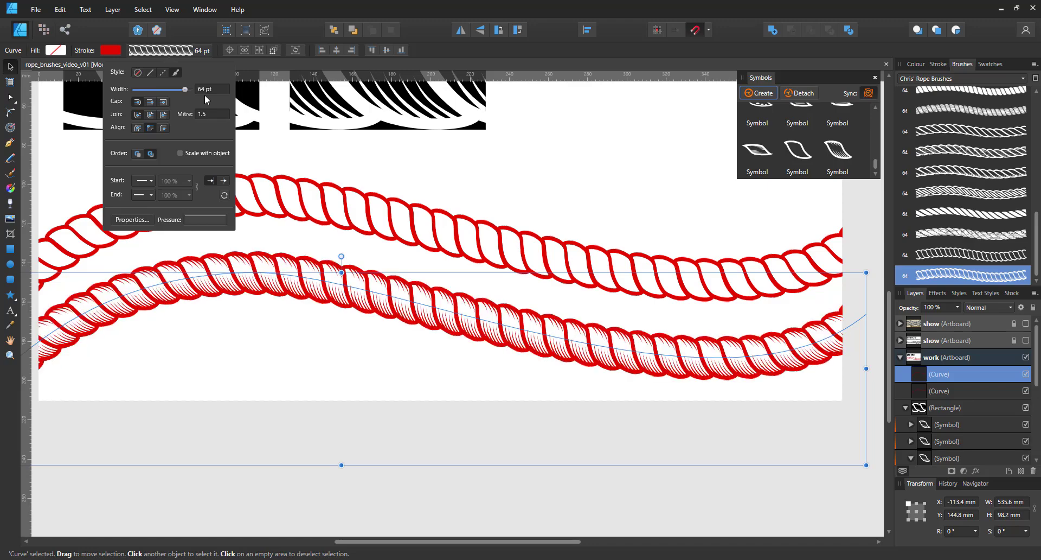
click(334, 356)
scroll(337, 360, down, 5)
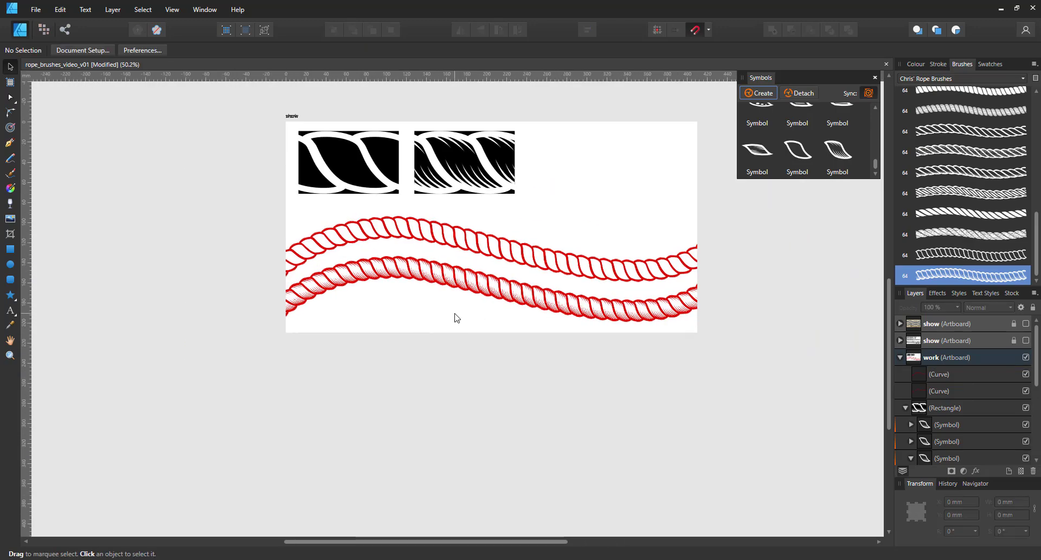
scroll(503, 145, up, 5)
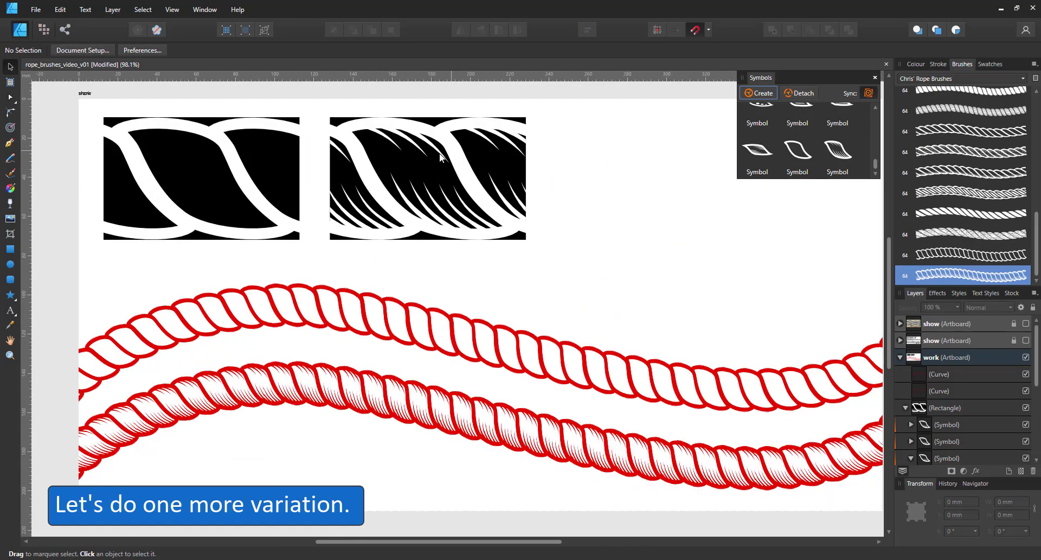
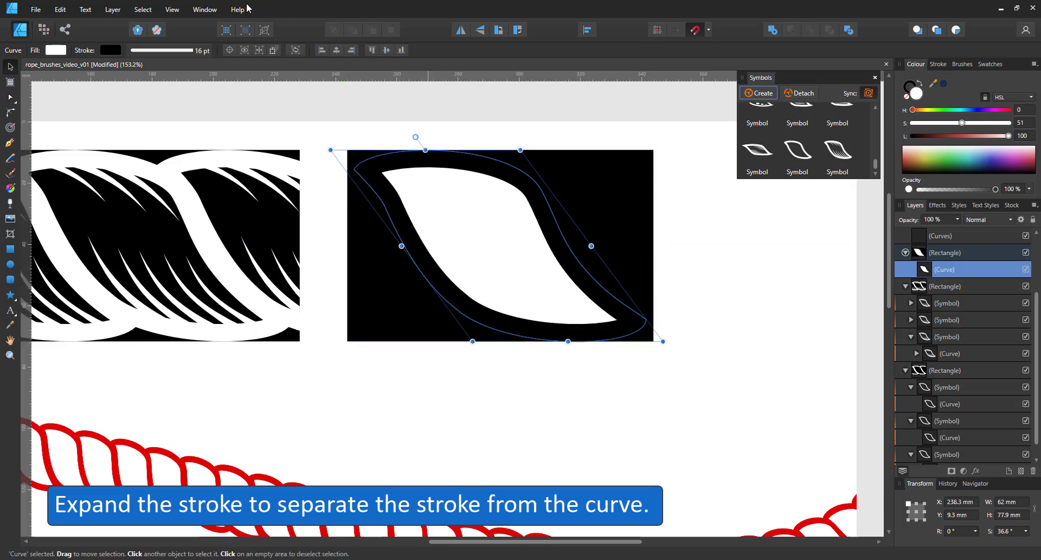
Expand the stroke of the white strand curve in the third rectangle to separate its outline
click(112, 9)
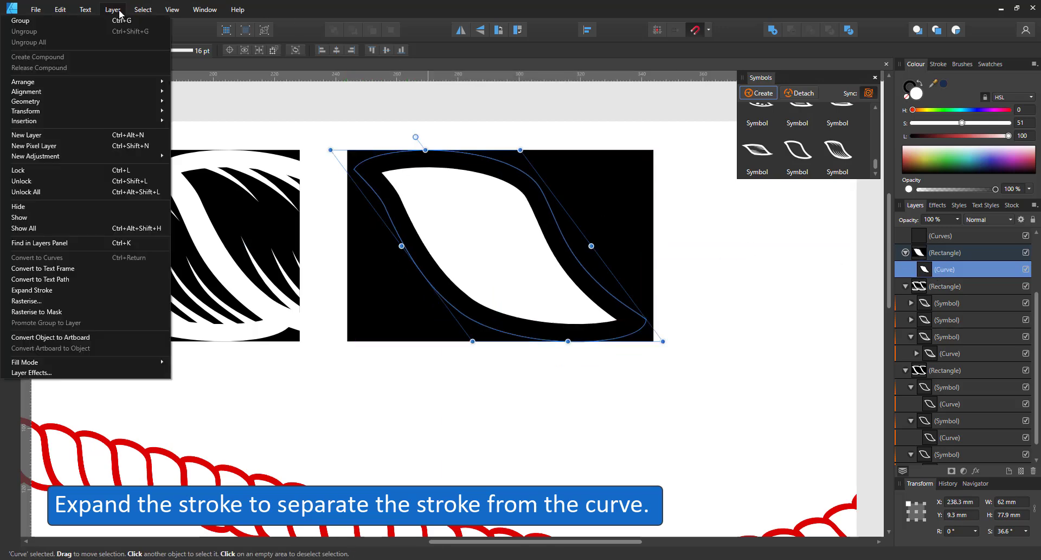
click(86, 288)
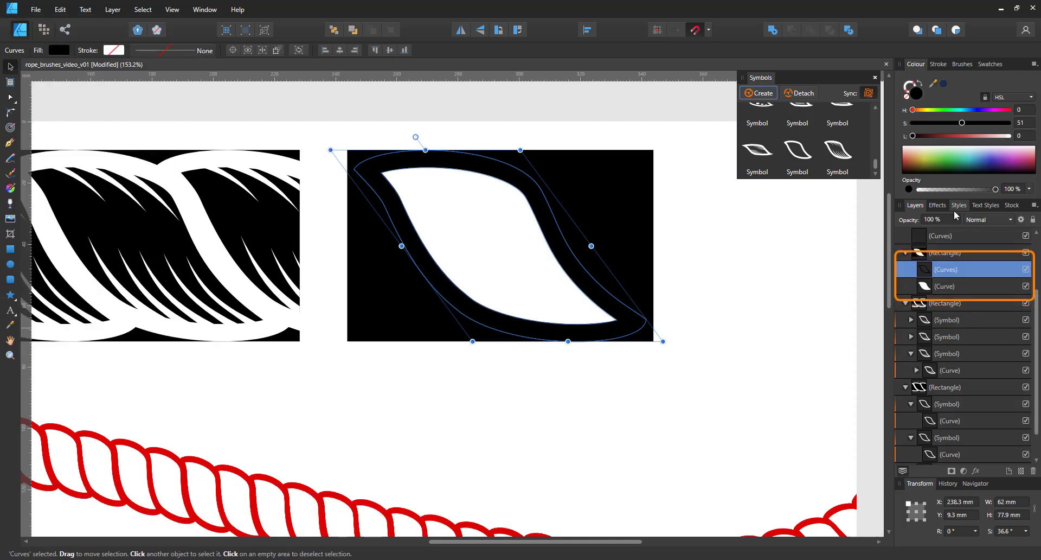
Recolour the expanded outline red to check its separation from the white curve, and turn it back to black
click(944, 85)
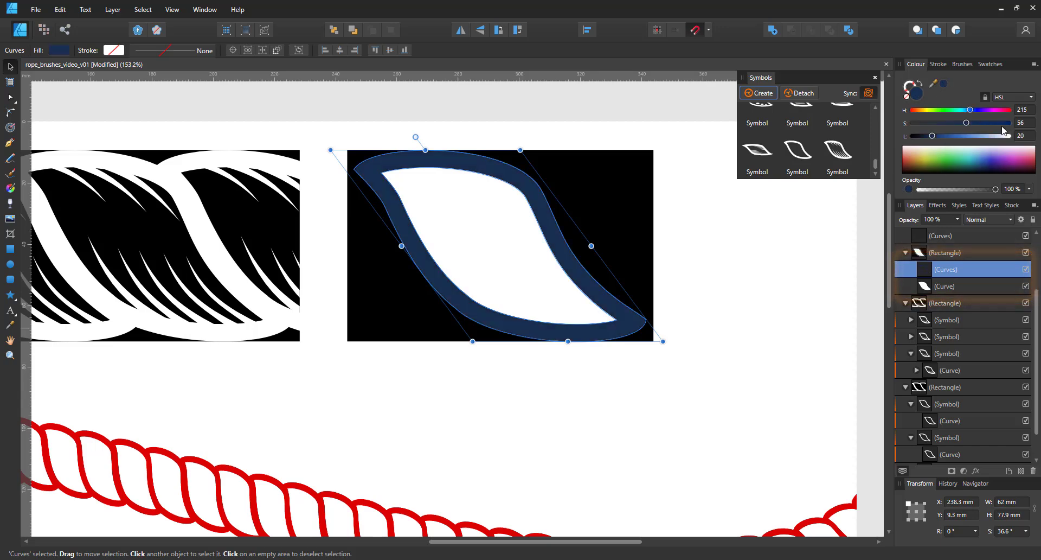
drag(1002, 110, 1009, 110)
mouse_move(932, 135)
mouse_down()
mouse_move(958, 137)
mouse_move(972, 124)
mouse_move(1038, 142)
mouse_up()
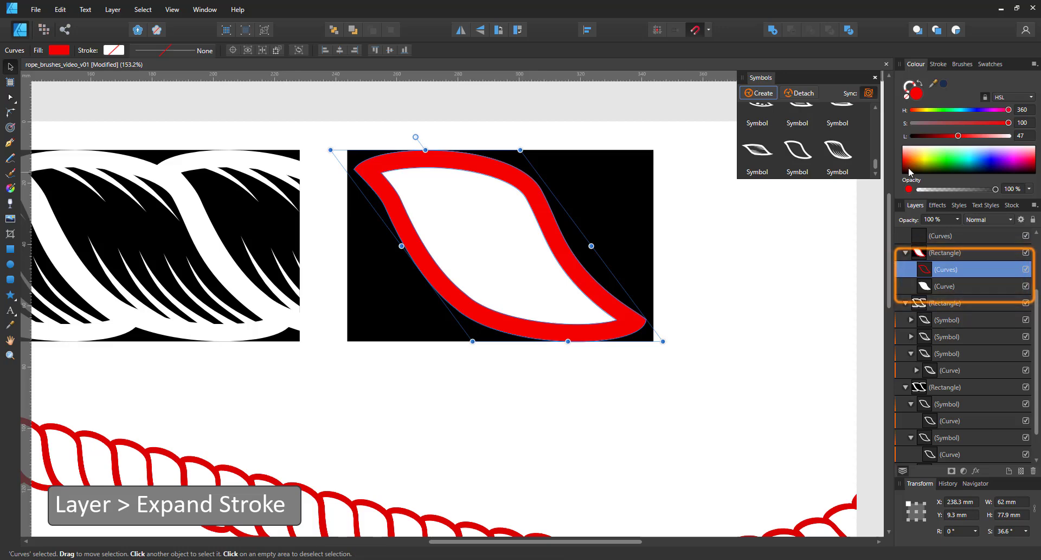
click(913, 136)
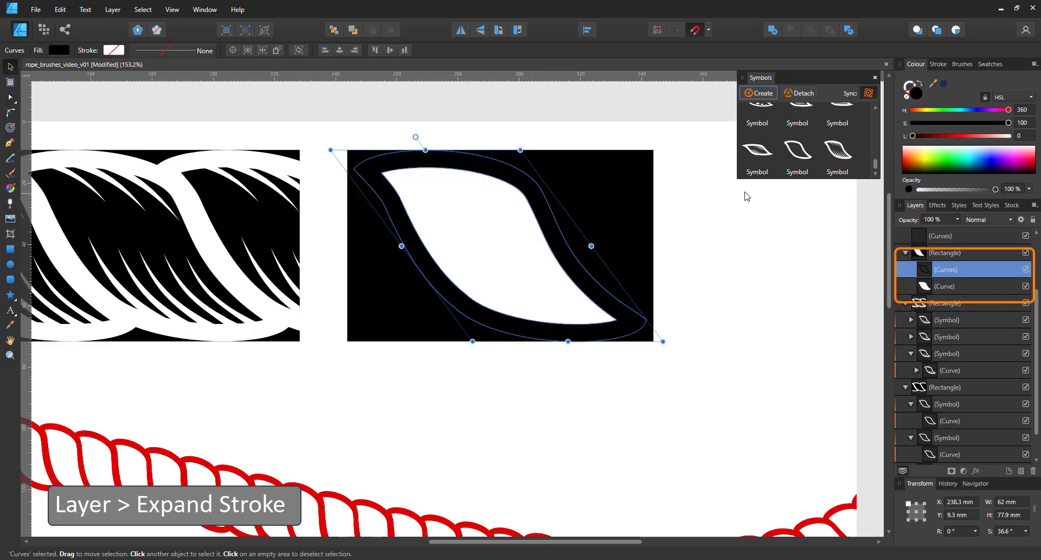
Contour the white strand curve with a radius of -4.4 mm and move it above the black outline
click(934, 287)
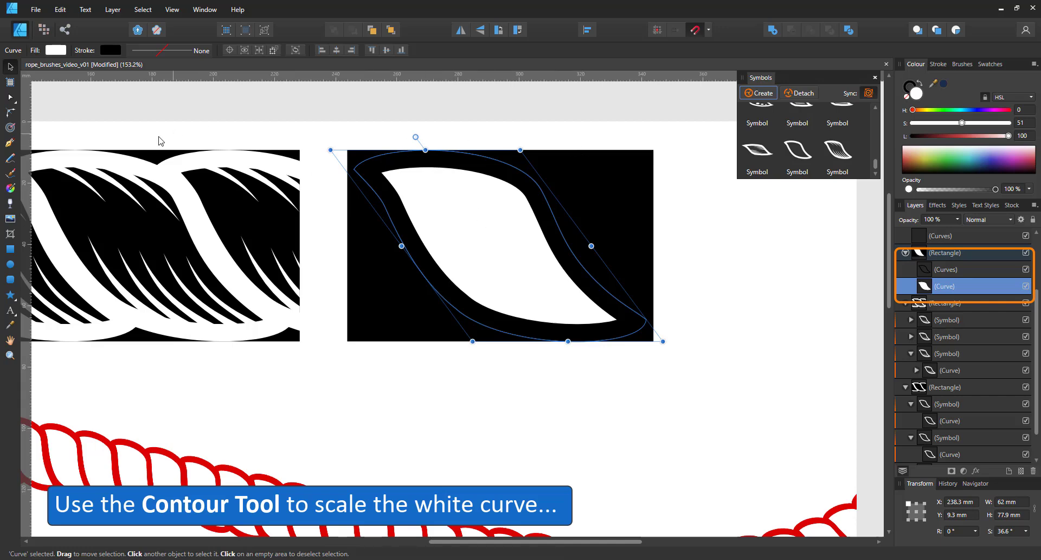
click(10, 130)
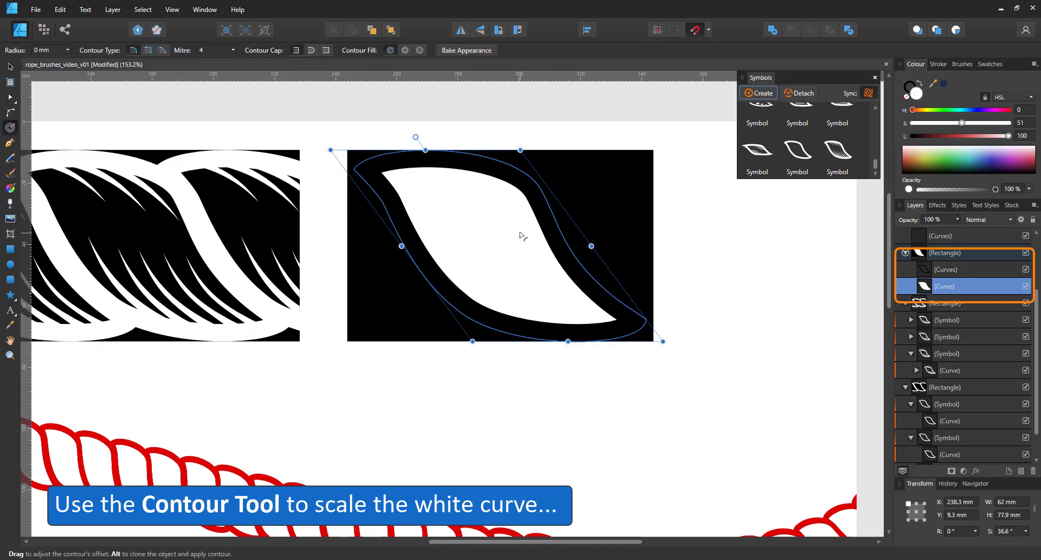
drag(520, 236, 505, 237)
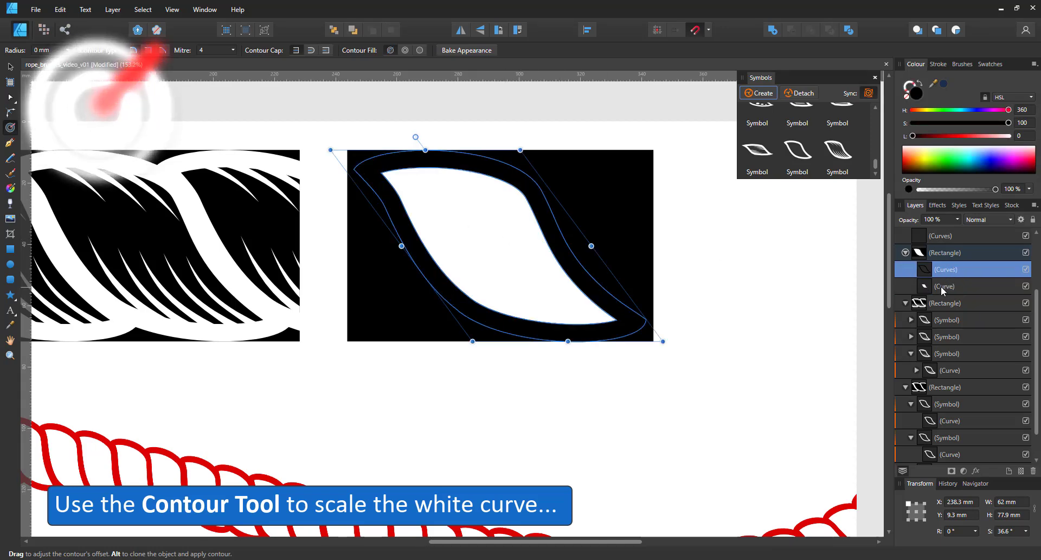
key(ctrl+bracketright)
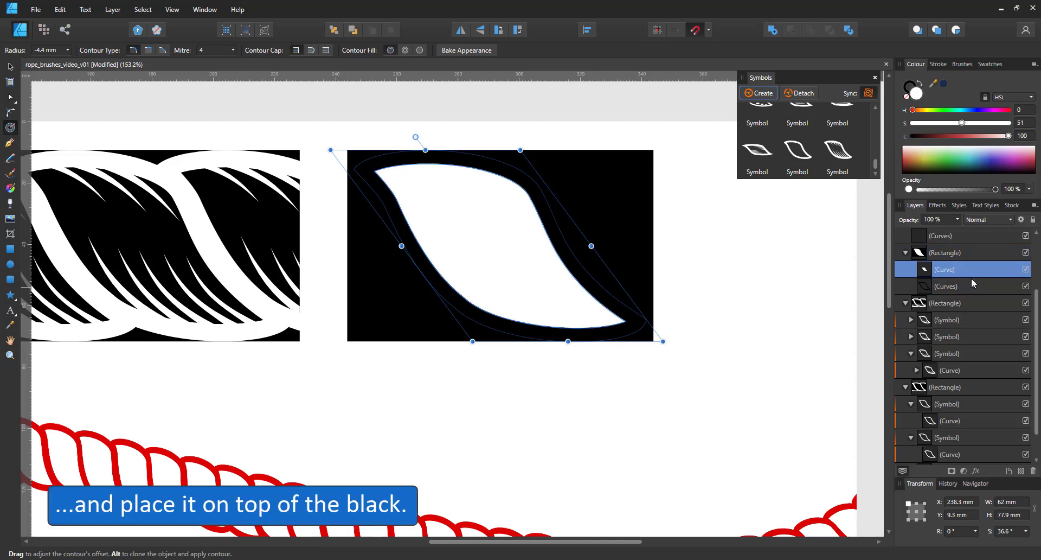
Group the white strand curve with its black outline and create a symbol from the group
click(10, 67)
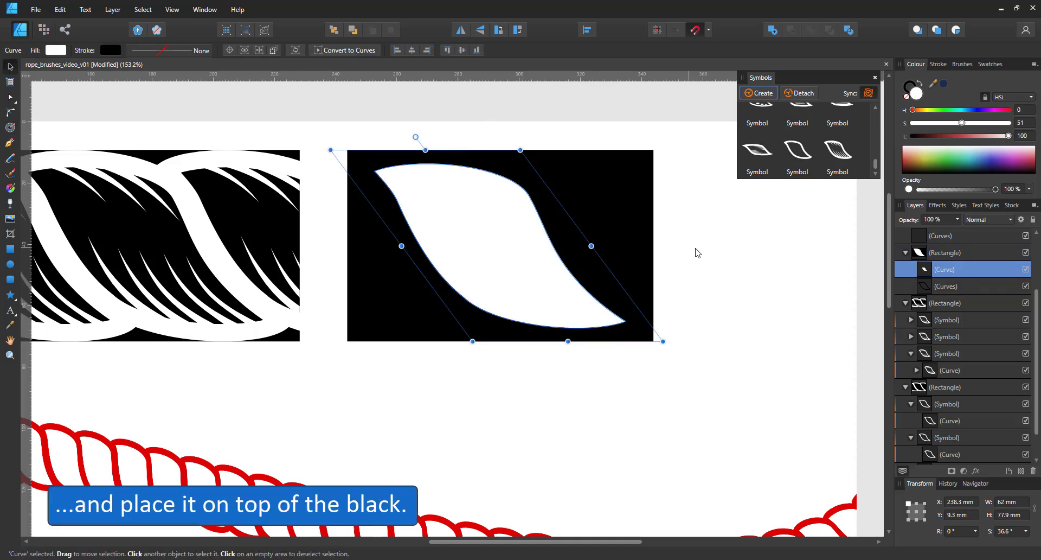
shift+click(949, 287)
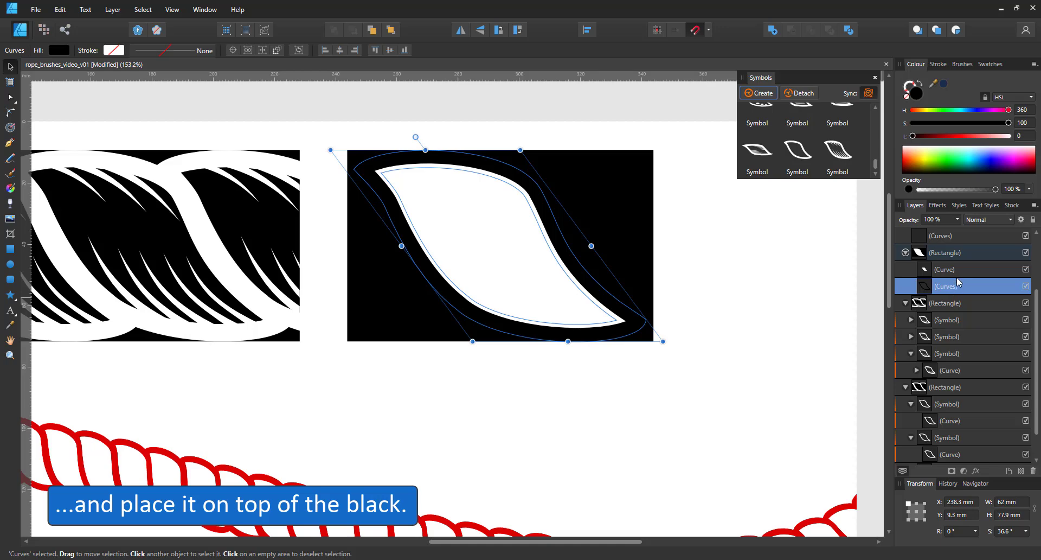
key(ctrl+g)
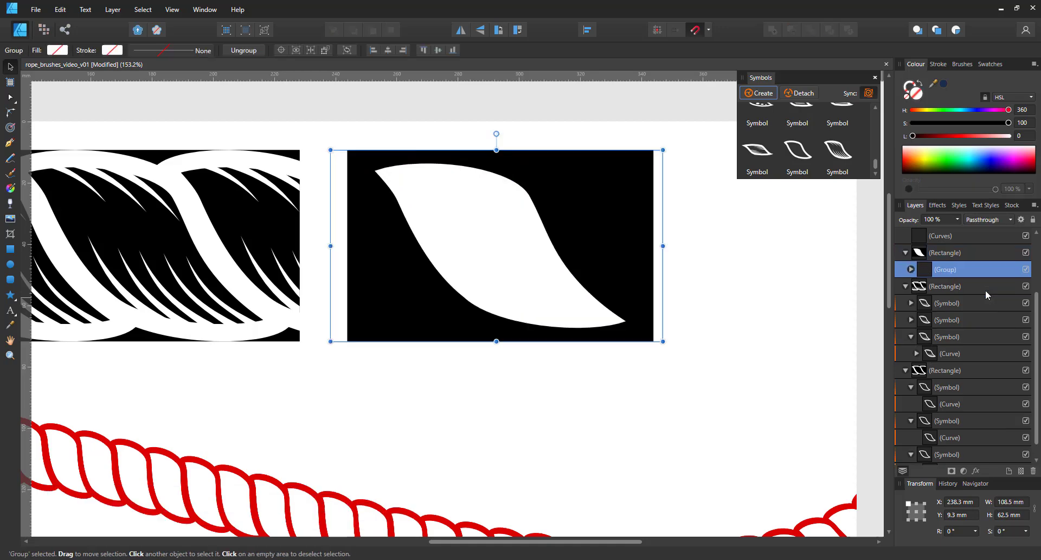
click(760, 93)
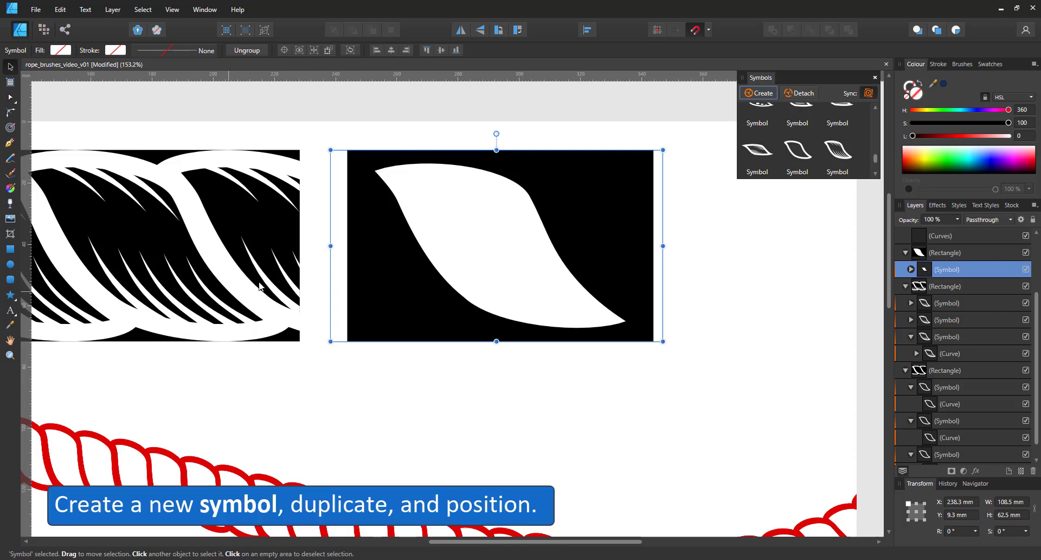
Duplicate the strand symbol to both sides of the original with a 50 mm offset, clipped inside the third rectangle
mouse_move(516, 241)
mouse_down()
mouse_move(353, 247)
mouse_move(686, 241)
mouse_move(669, 246)
mouse_up()
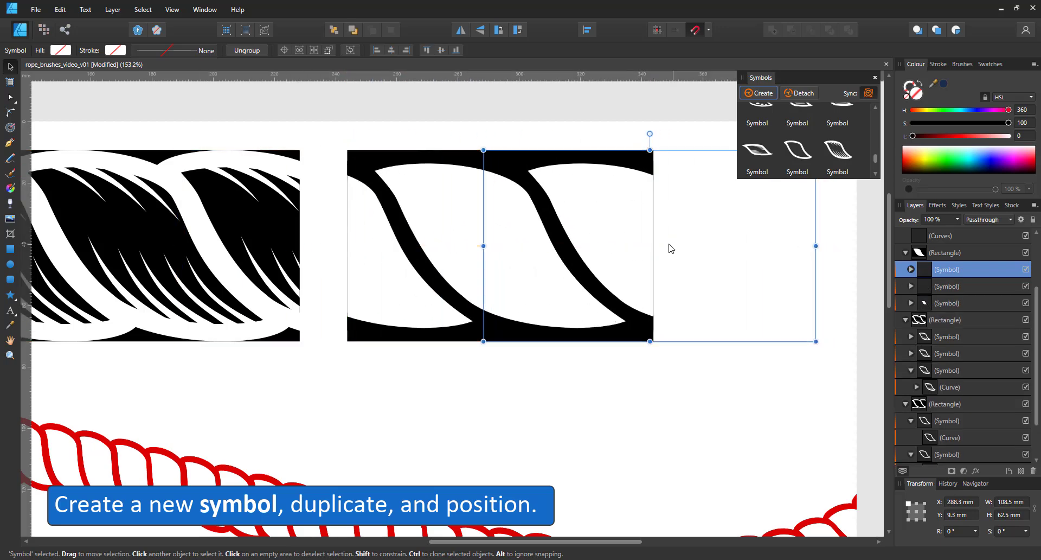
shift+click(362, 232)
drag(365, 242, 372, 243)
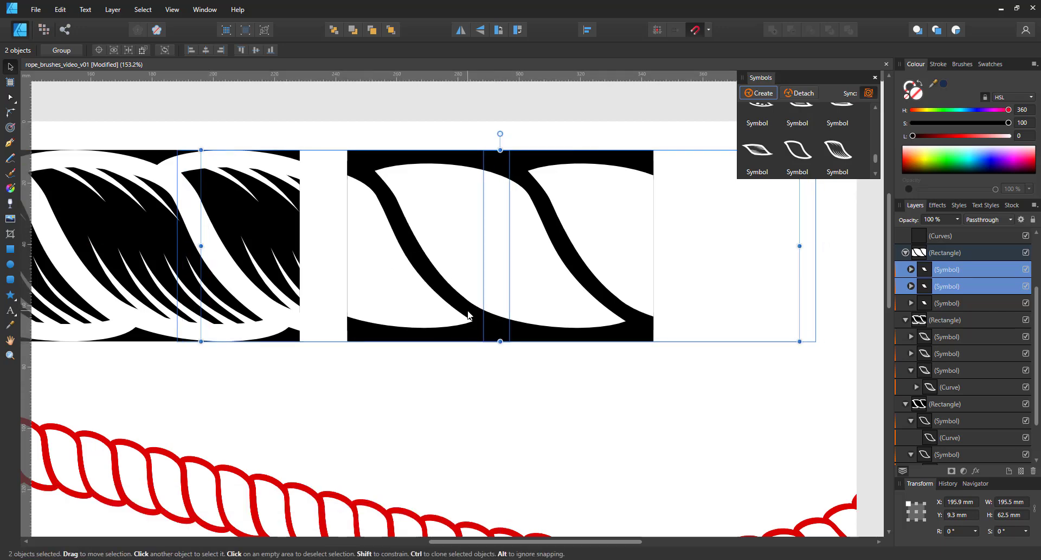
scroll(450, 366, down, 3)
click(455, 202)
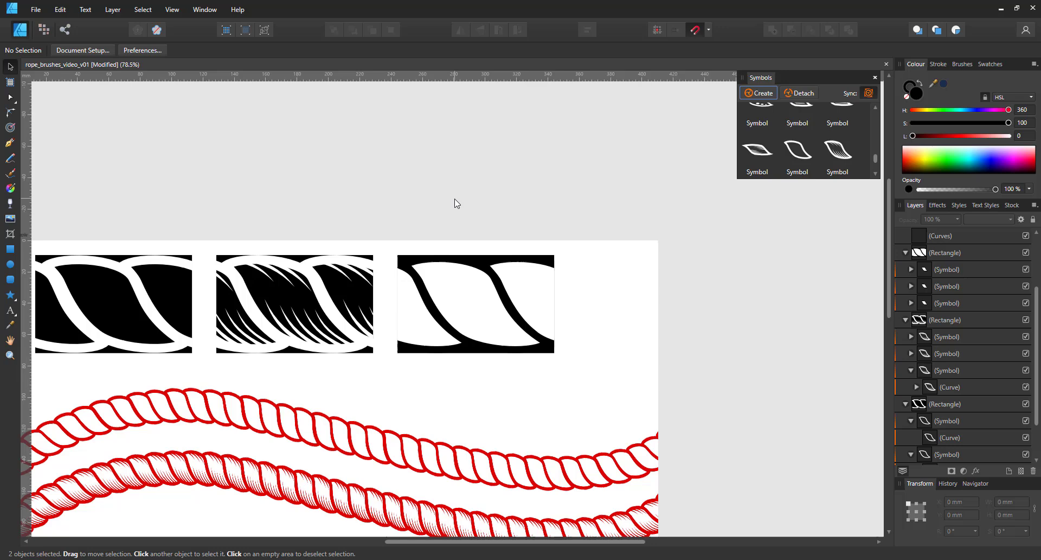
Set up a PNG export of the third rectangle with the area Selection Only and a width of 400 px
click(470, 288)
key(ctrl+alt+shift+s)
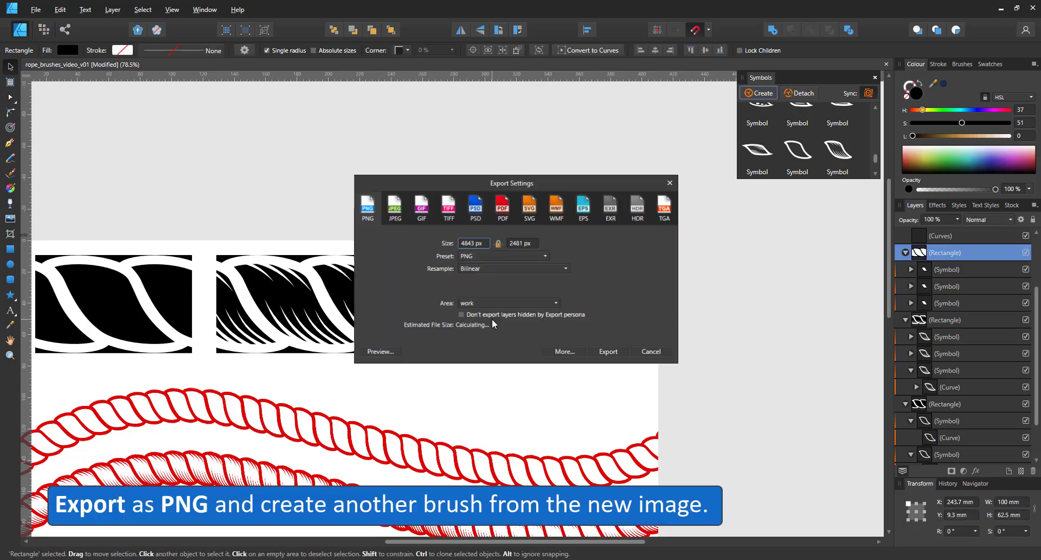
click(482, 302)
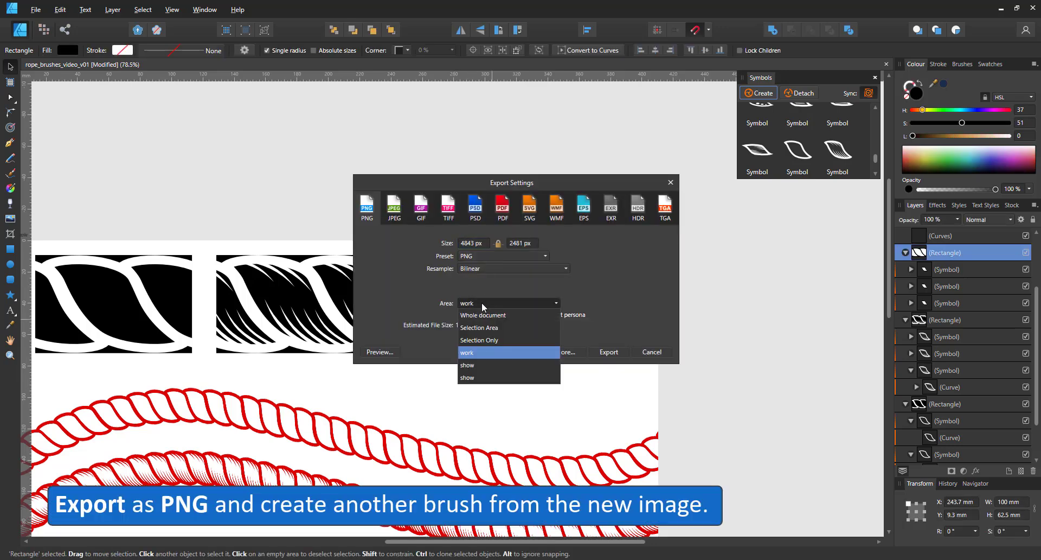
click(477, 327)
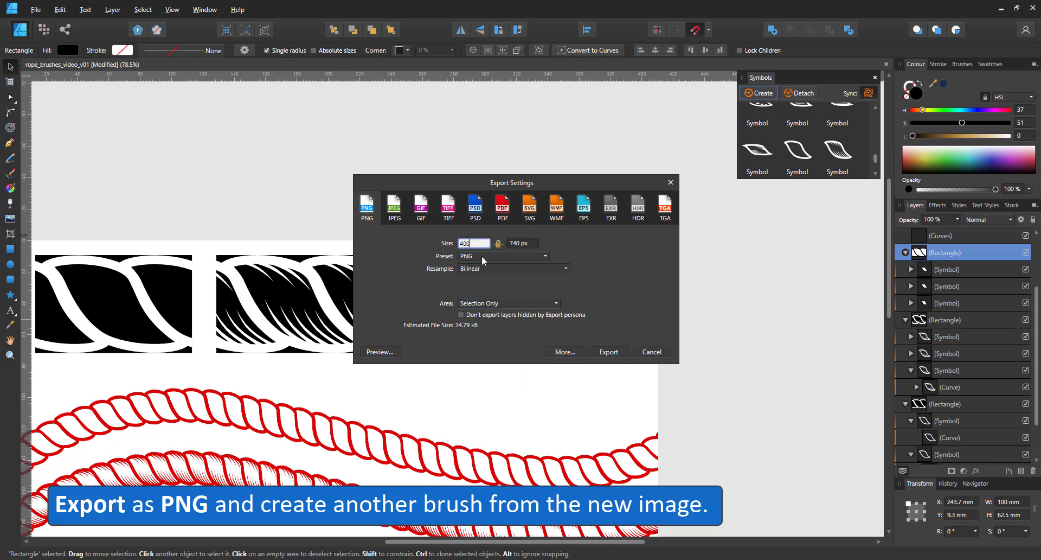
key(Tab)
Export the inverted rectangle as a PNG named rope_brushes_video_v01c
click(608, 351)
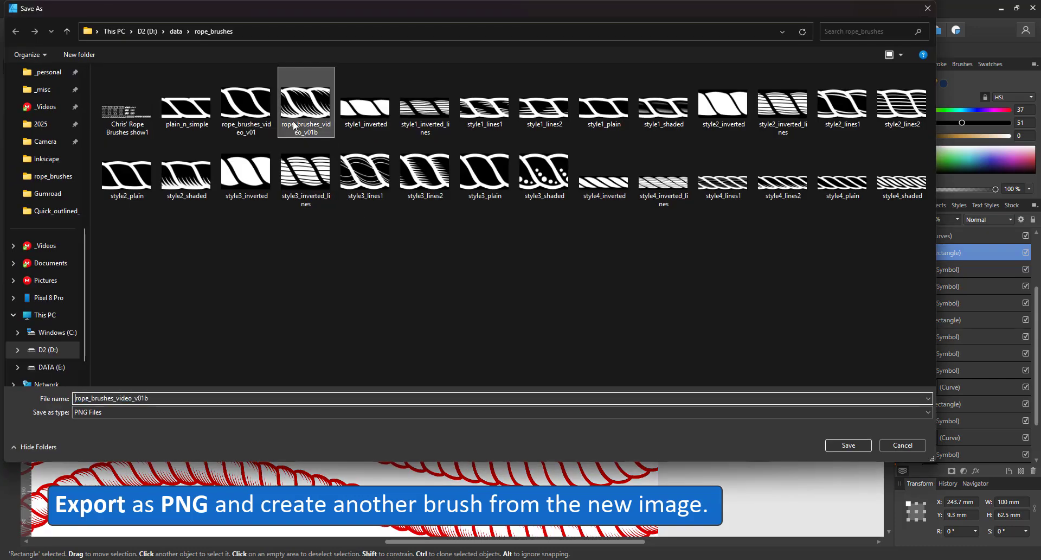
click(167, 401)
click(167, 400)
key(BackSpace)
text(c)
key(Return)
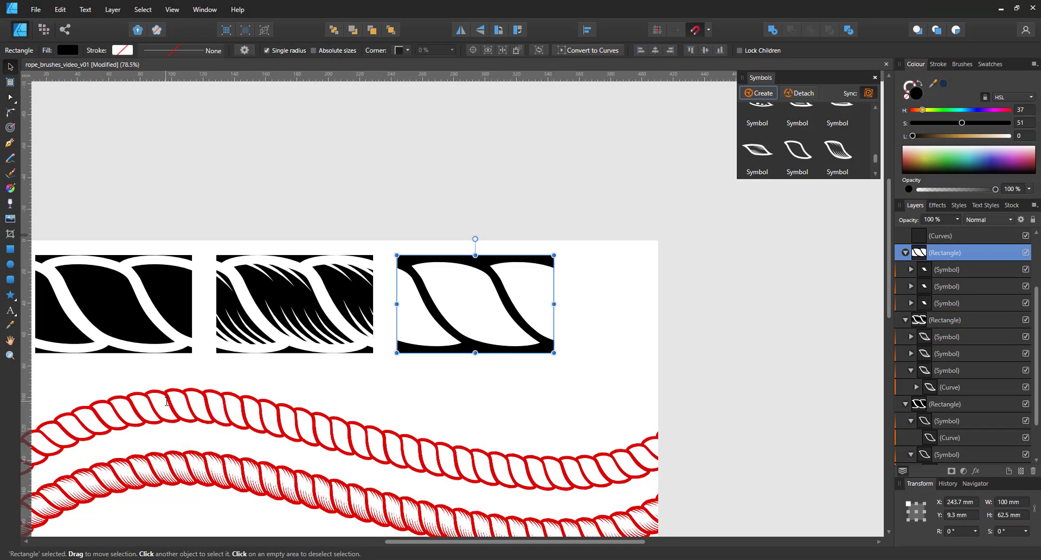
Select the lower red rope curve and create a new vector brush from the image rope_brushes_video_v01c
drag(465, 393, 556, 251)
click(529, 395)
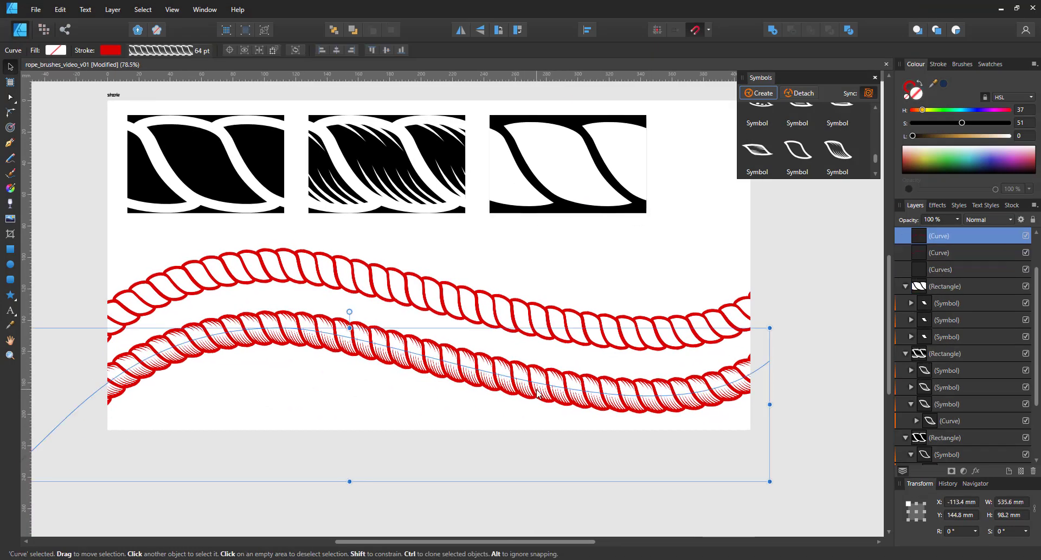
click(966, 65)
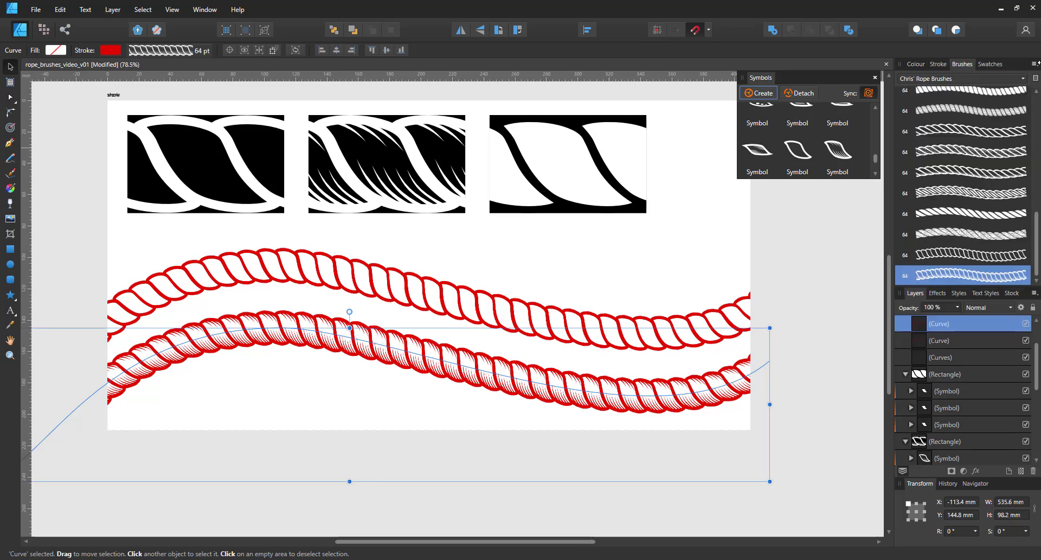
click(1034, 64)
click(968, 172)
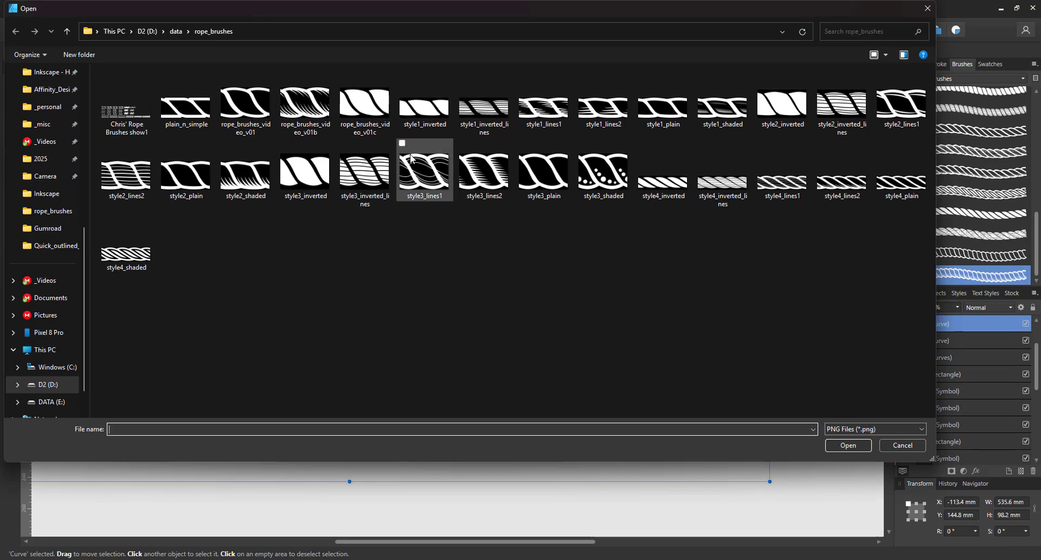
double_click(365, 111)
Edit the new rope_brushes_video_v01c brush so its body repeats instead of stretching
scroll(982, 283, down, 1)
double_click(971, 278)
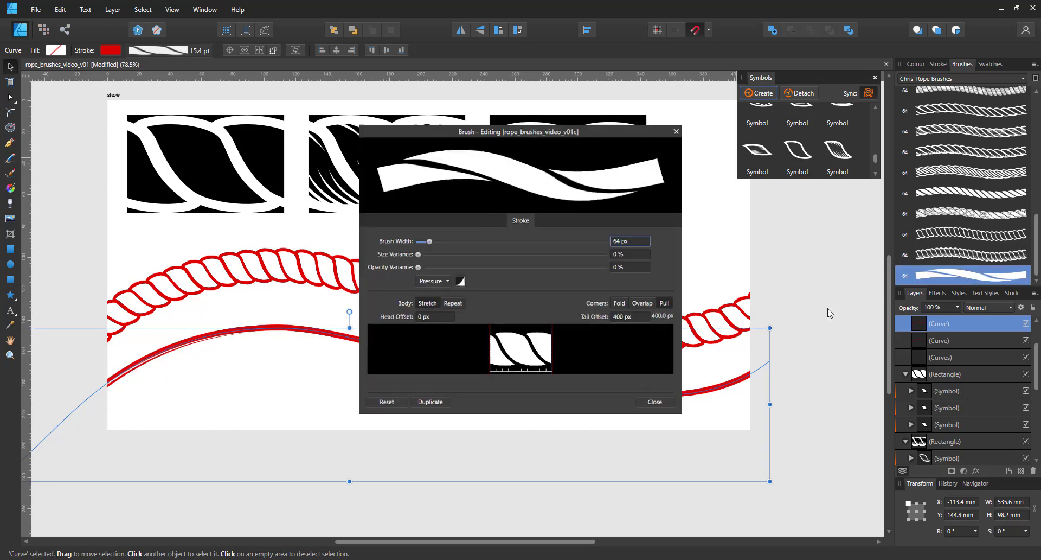
click(446, 300)
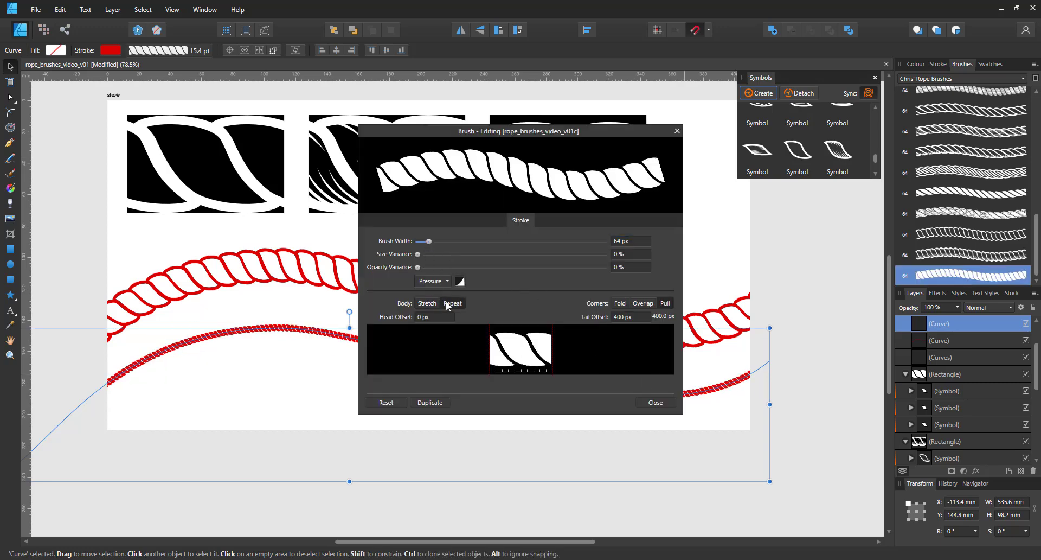
click(656, 402)
Set the lower red rope curve's stroke width to 64 pt
click(195, 50)
click(211, 90)
text(64)
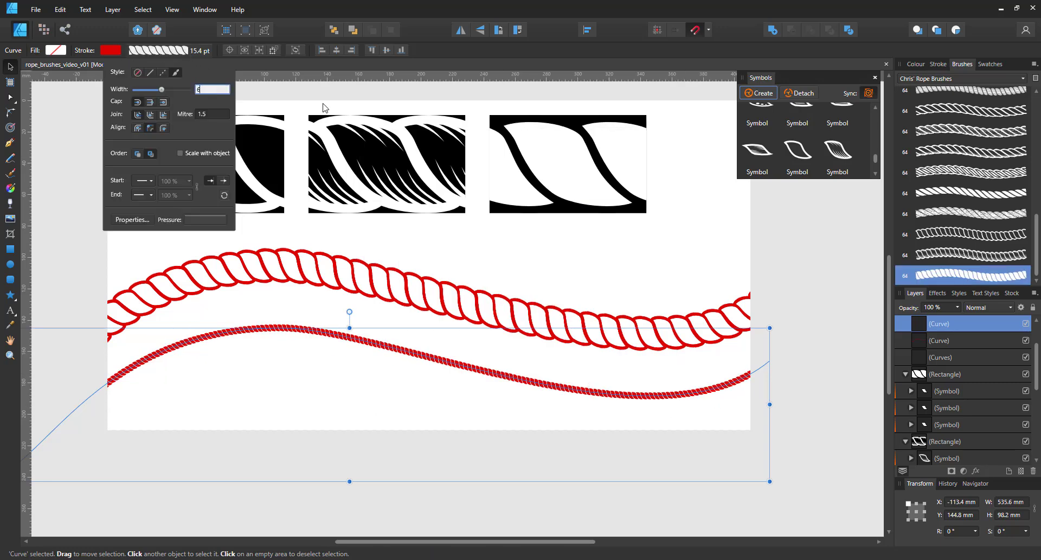
key(Return)
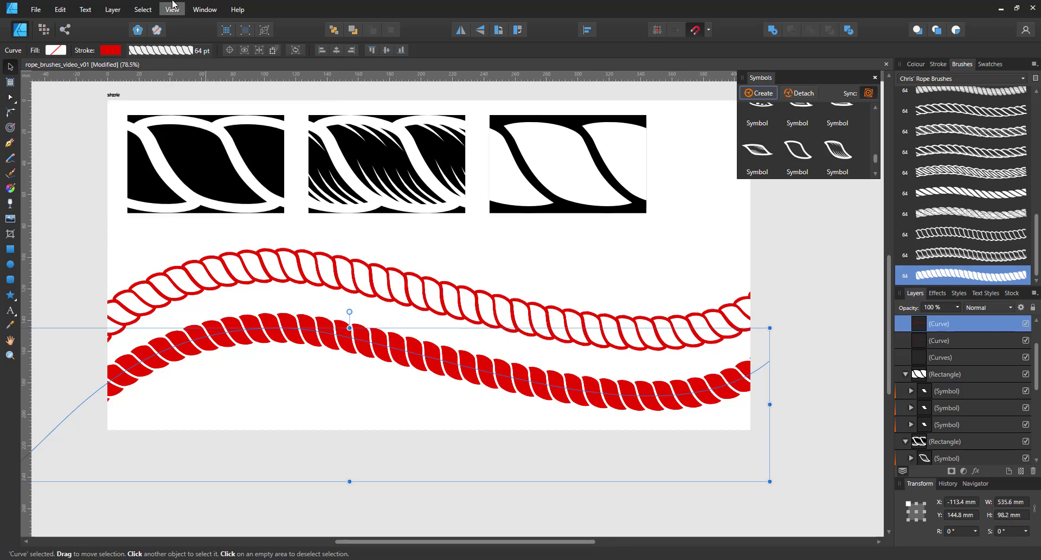
Show the Appearance panel and duplicate the lower rope curve's 64 pt stroke
click(172, 9)
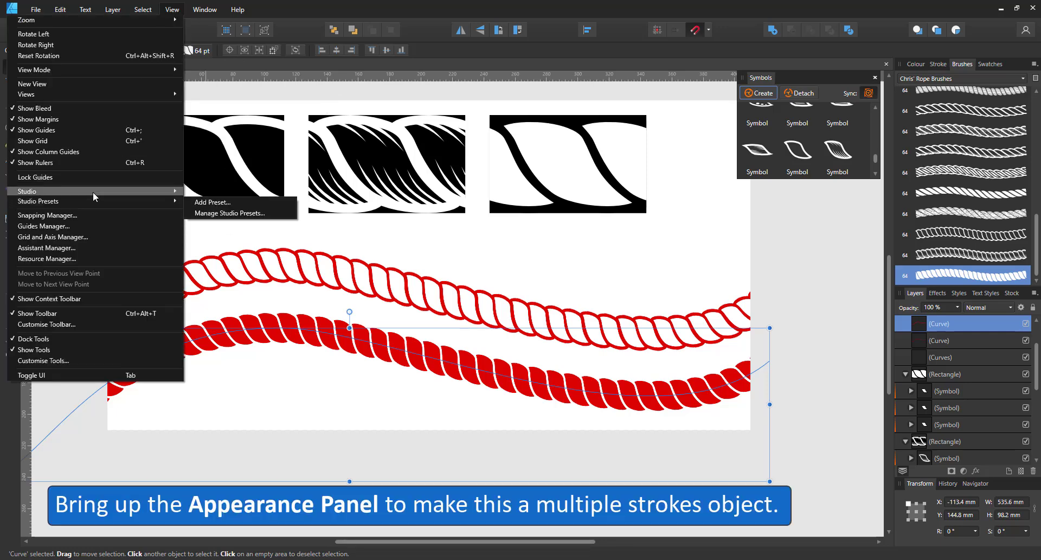
mouse_move(92, 191)
click(215, 439)
click(70, 64)
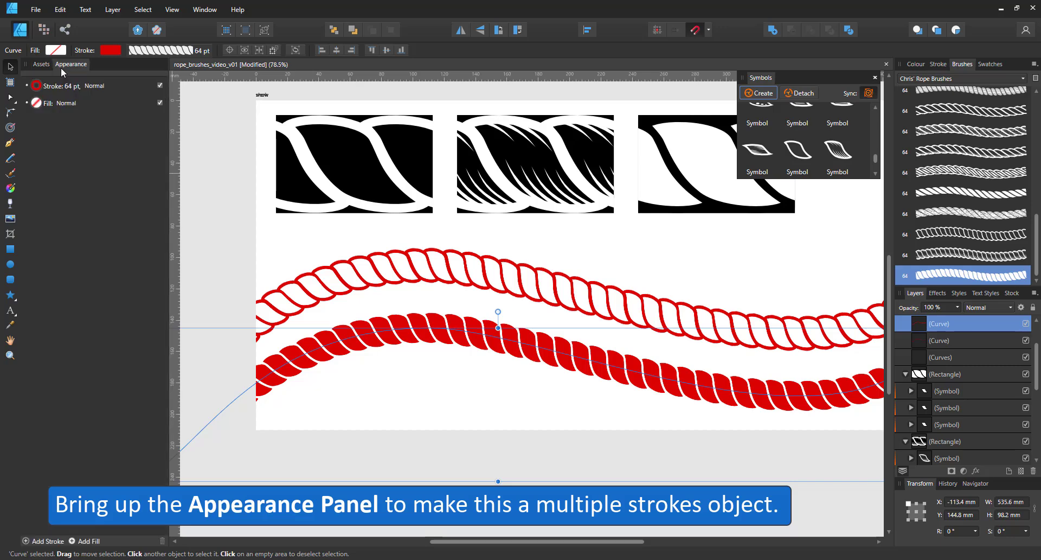
click(89, 86)
right_click(70, 87)
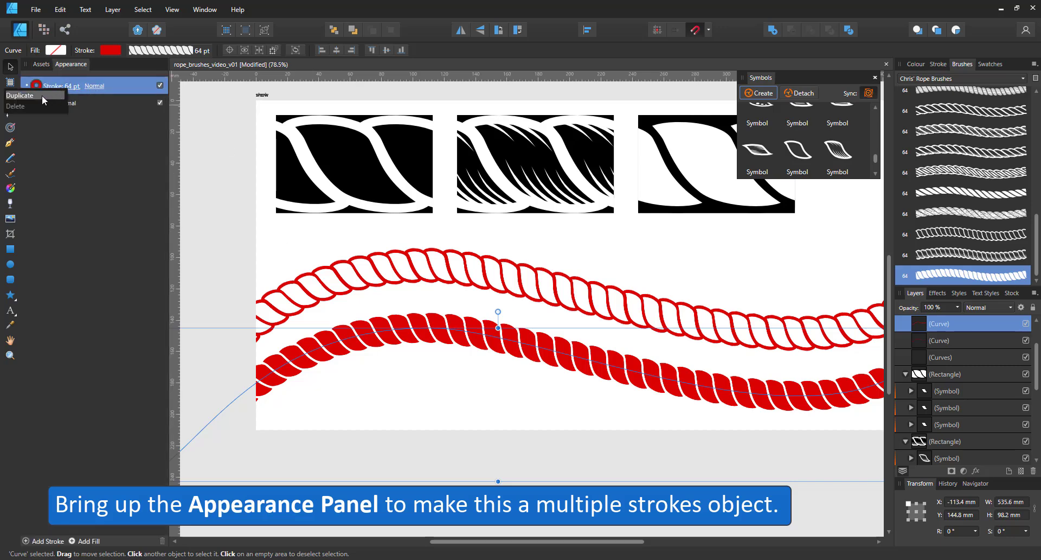
click(42, 97)
Lighten the lower of the two stacked strokes to a pale red
click(111, 50)
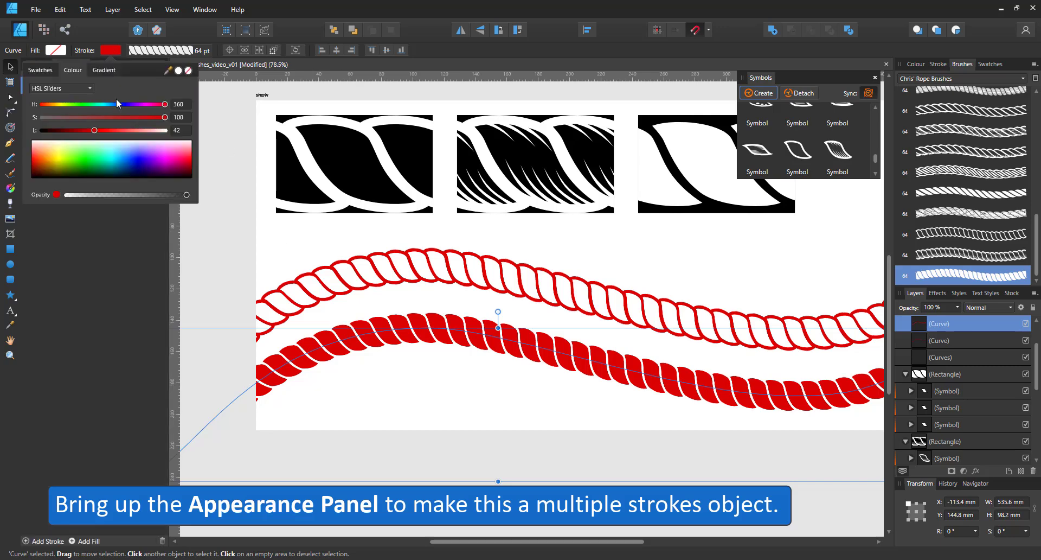
click(111, 51)
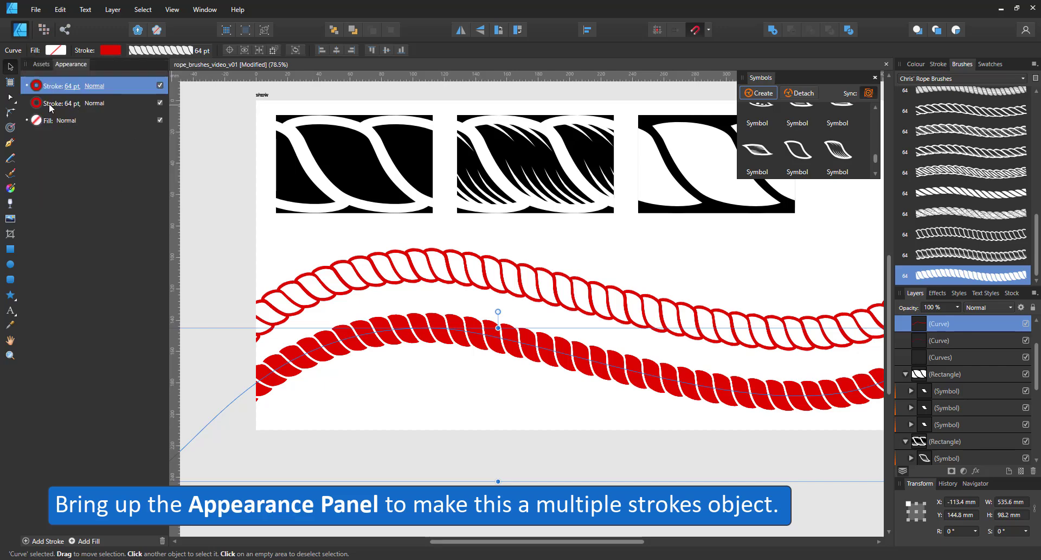
click(111, 49)
click(120, 130)
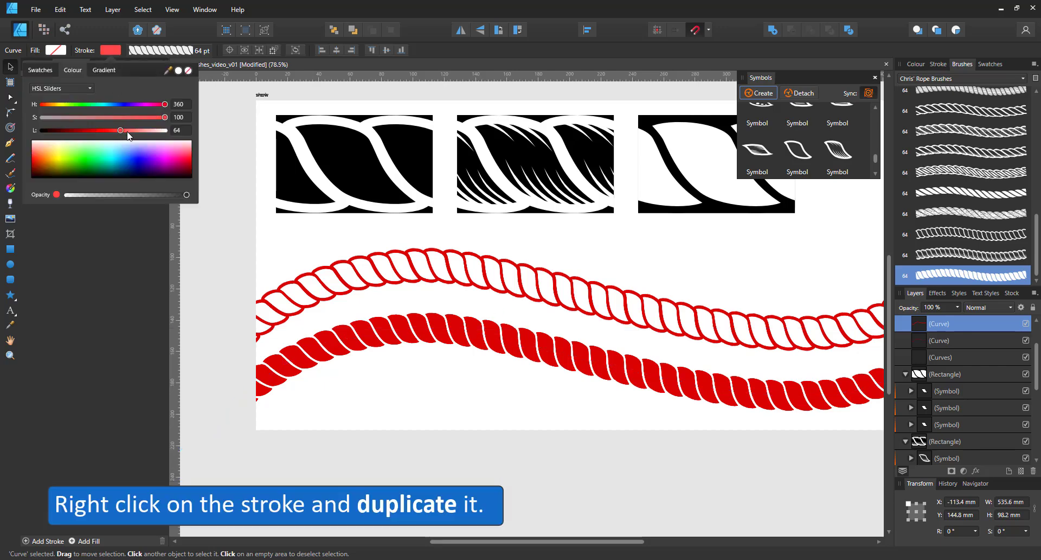
Assign the shaded outline rope brush, second to last in the list, to the upper stroke and set its width to 64 pt
click(48, 85)
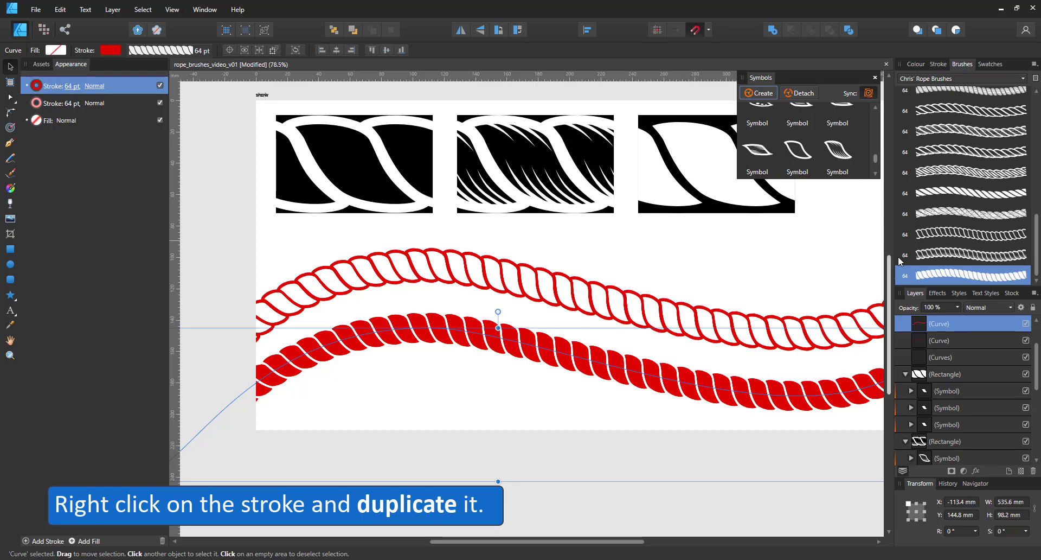
click(952, 254)
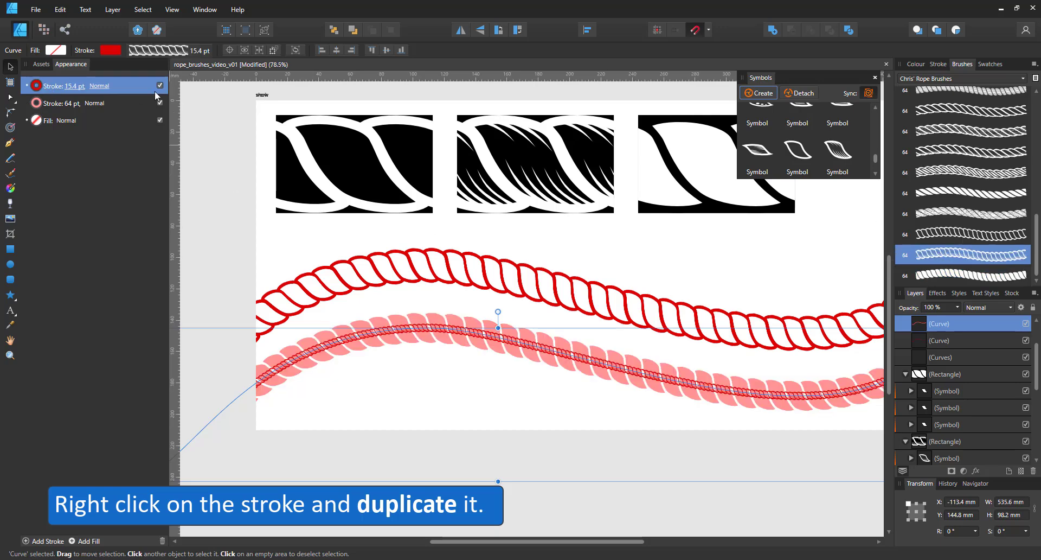
click(76, 89)
click(119, 126)
text(64)
key(Return)
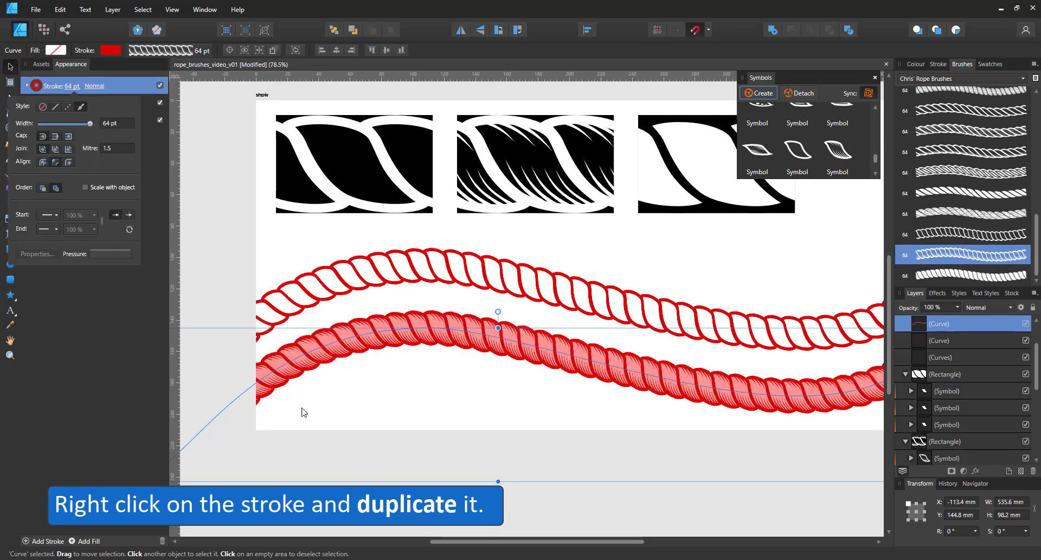
click(193, 350)
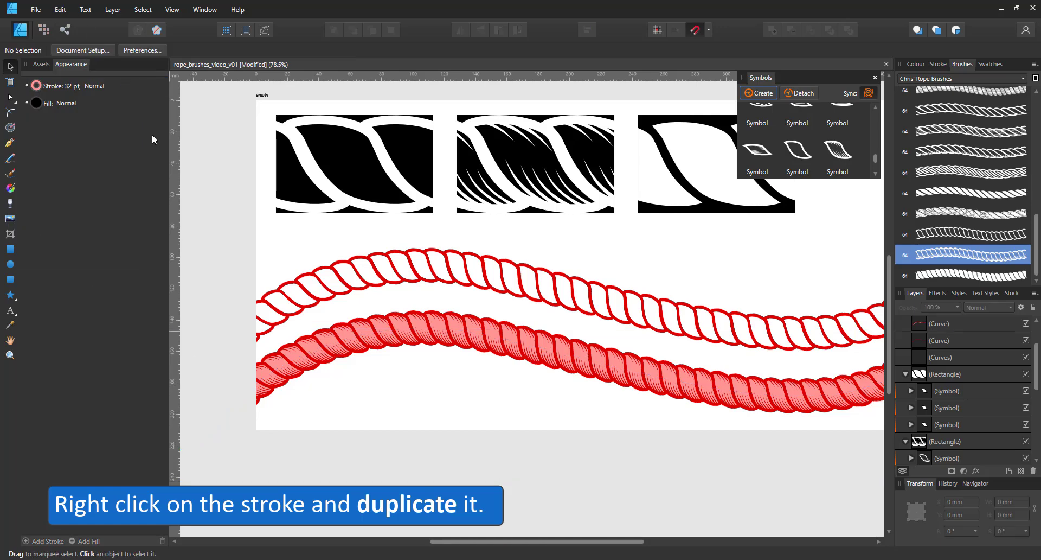
Recolour the lower rope curve's pale bottom stroke to a muted brown with hue 41 and saturation 37
click(411, 353)
click(65, 109)
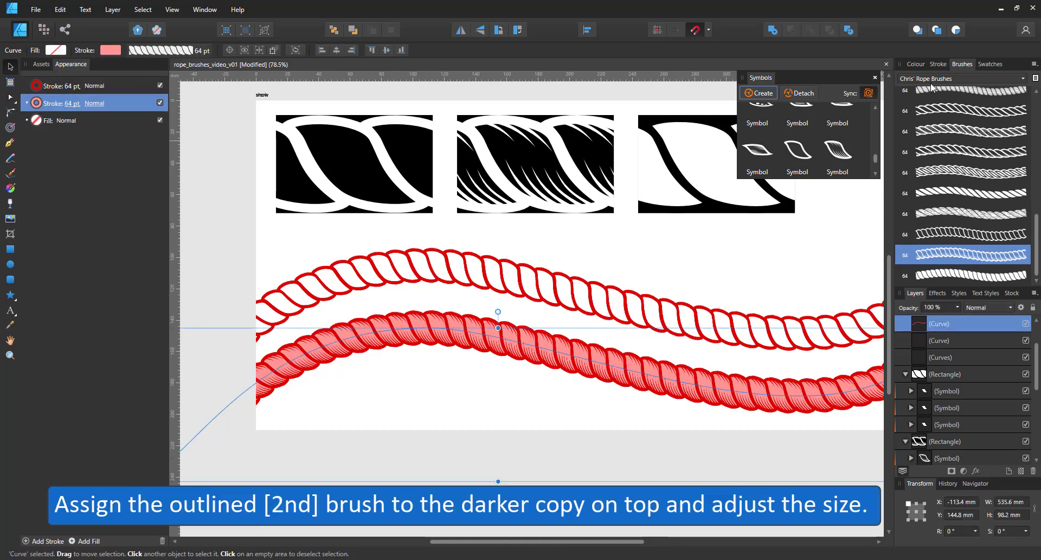
click(915, 64)
click(924, 110)
drag(985, 136, 955, 135)
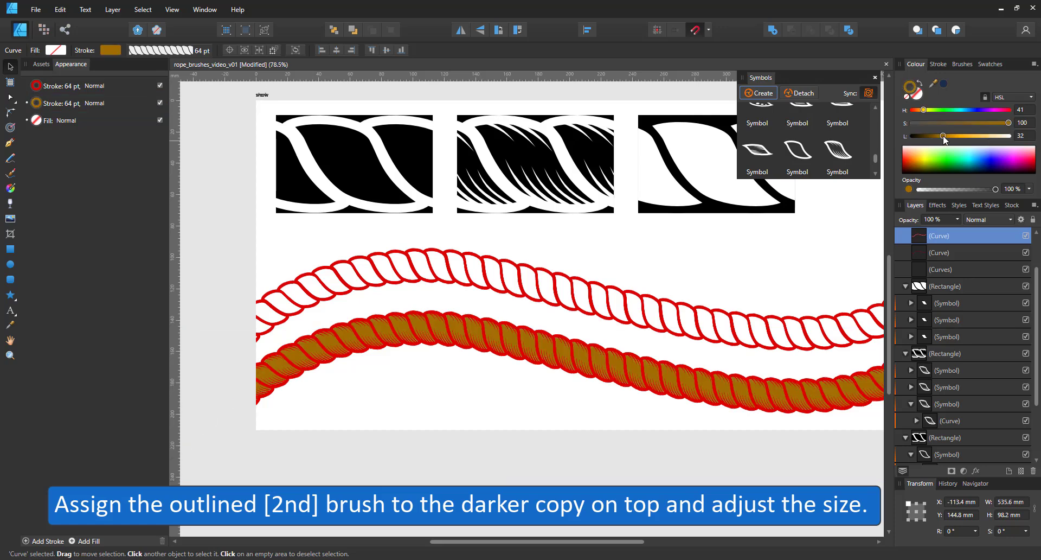
click(957, 123)
click(947, 123)
Recolour the curve's top outline stroke from the recent brown swatch and darken it to a lightness of 22
click(46, 83)
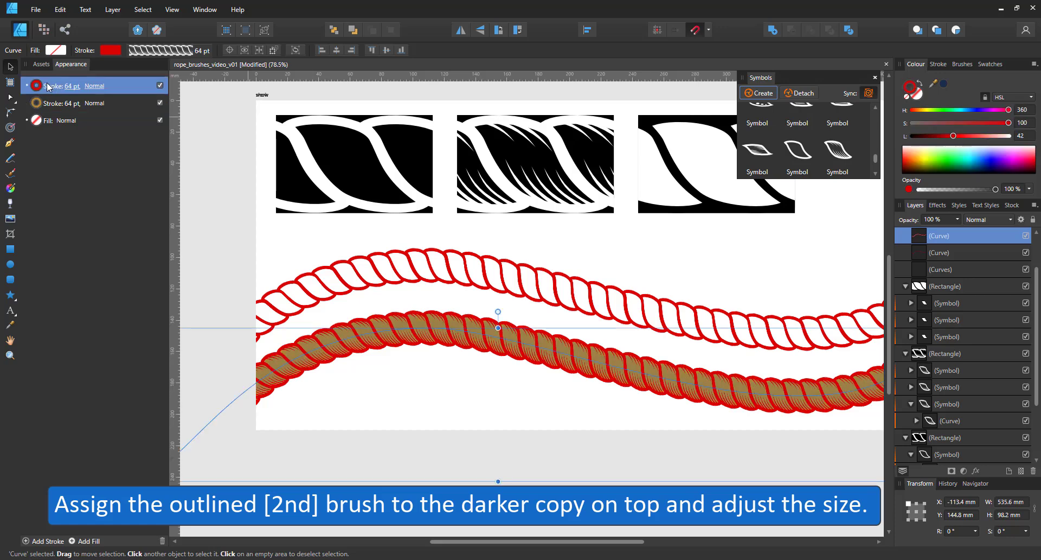
click(940, 64)
click(990, 64)
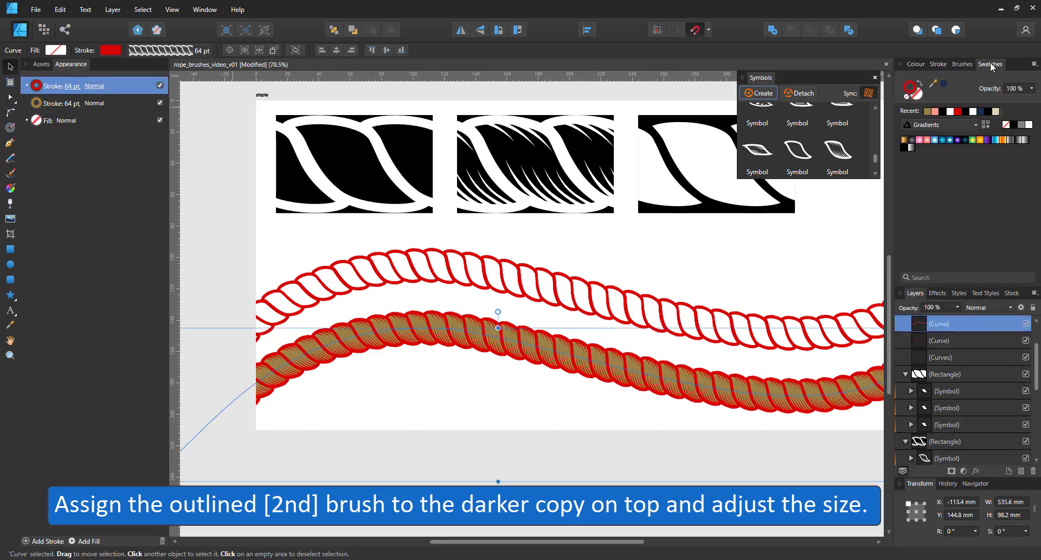
click(926, 111)
click(914, 65)
drag(949, 145, 934, 148)
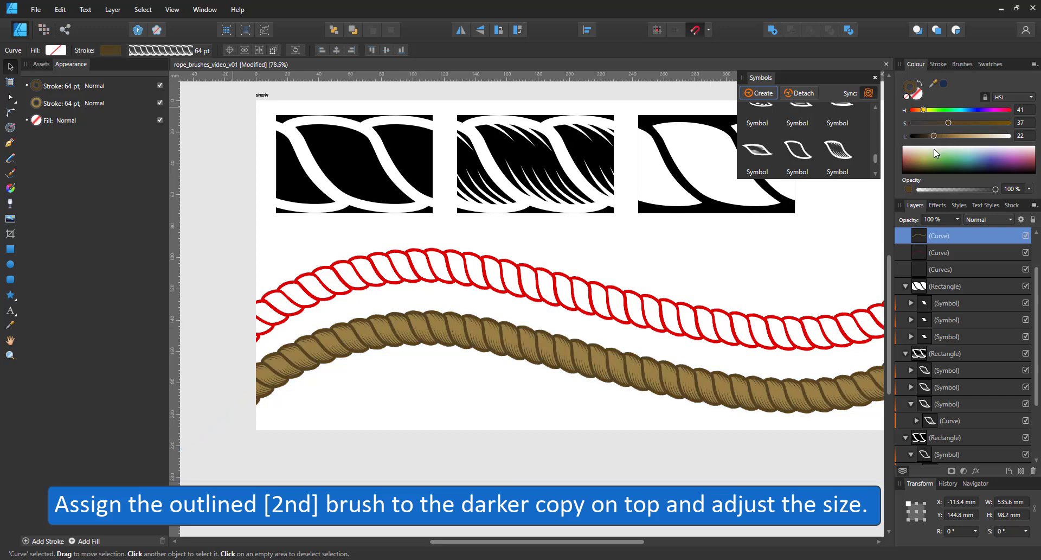
click(297, 495)
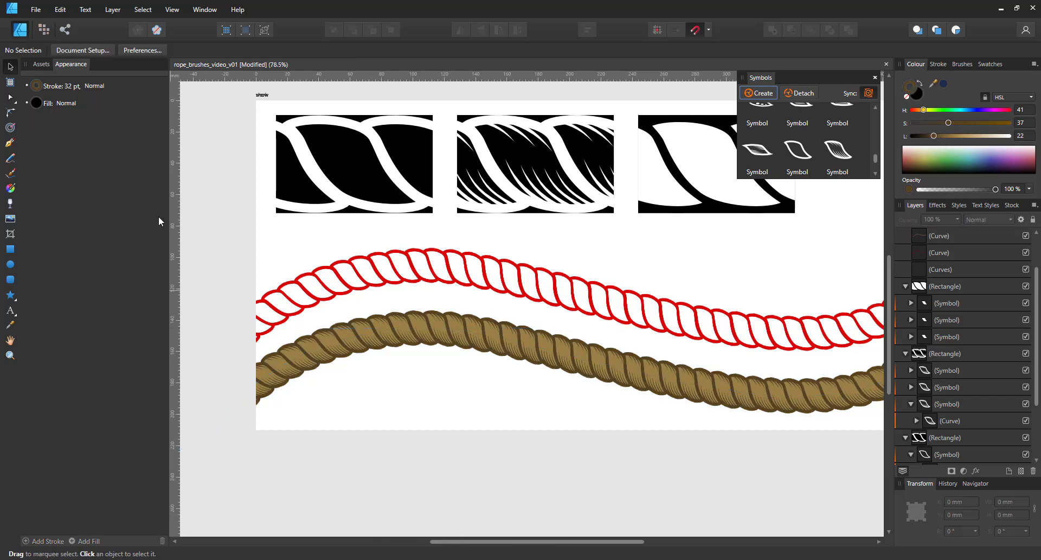
Expand the visible show artboard in the layers and select its upper, dotted rope curve
scroll(621, 406, up, 1)
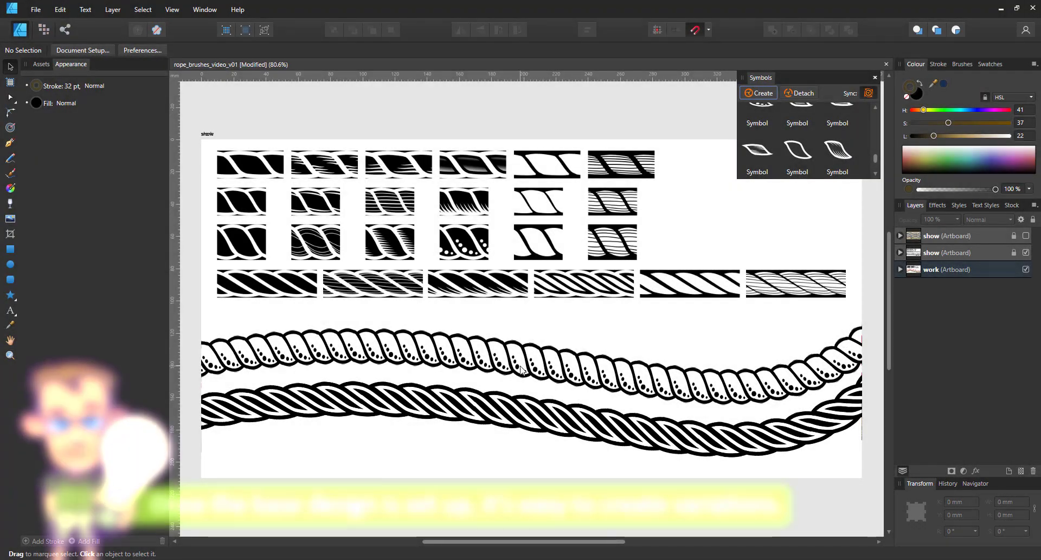
click(587, 380)
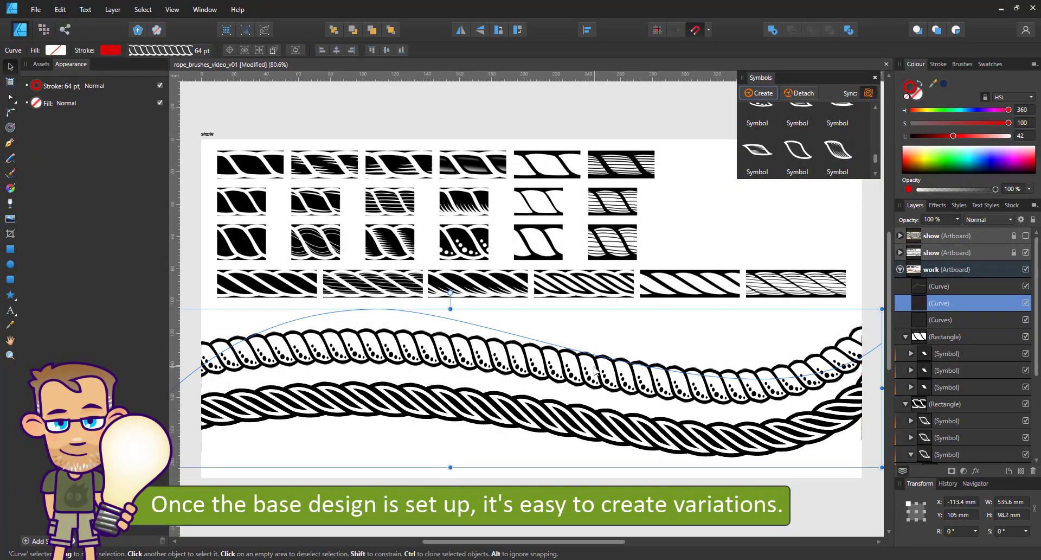
click(942, 290)
click(901, 269)
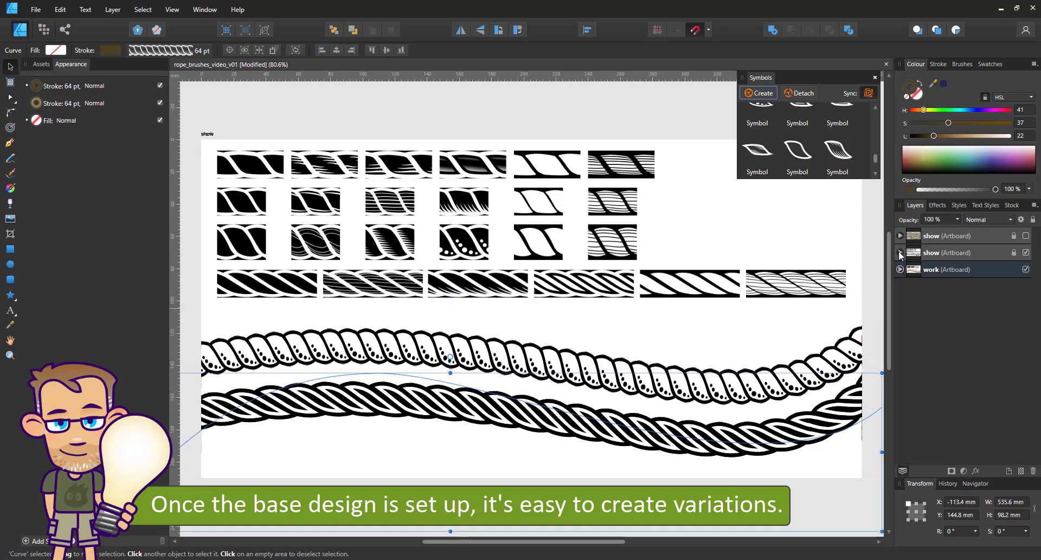
click(899, 253)
click(926, 274)
click(926, 282)
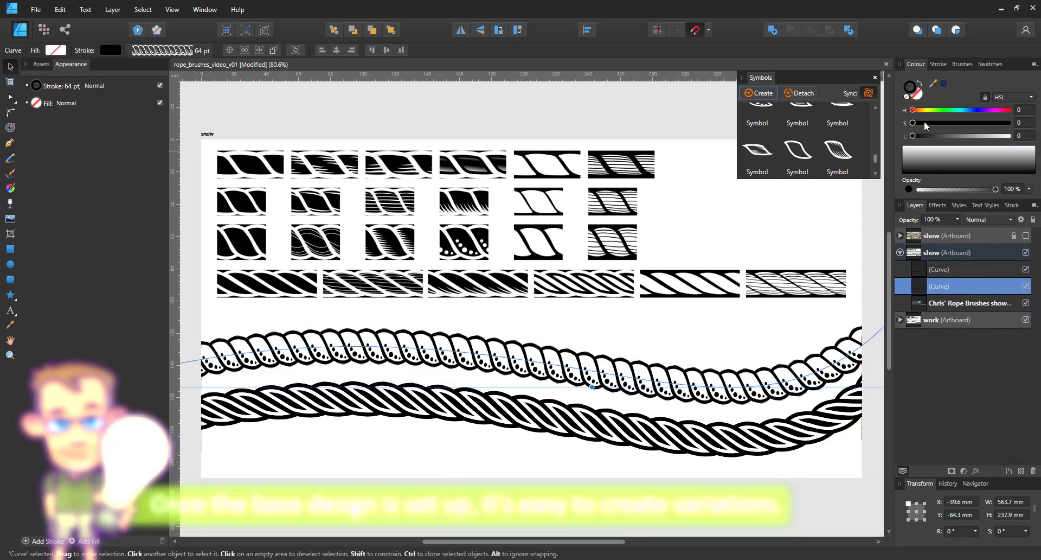
Apply the elongated shaded rope brush to the upper curve with a stroke width of 64 pt
click(962, 64)
click(947, 153)
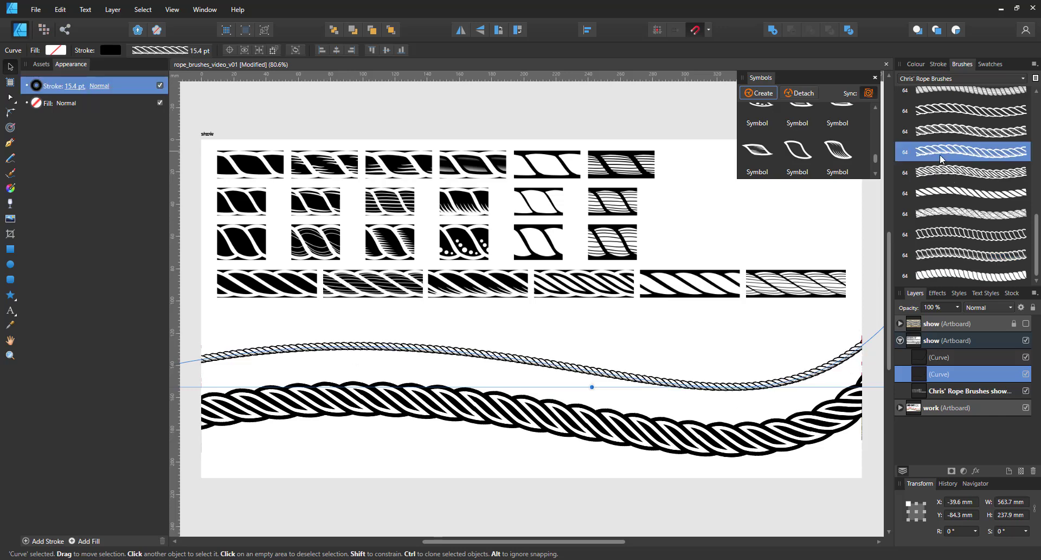
click(197, 50)
text(64)
key(Return)
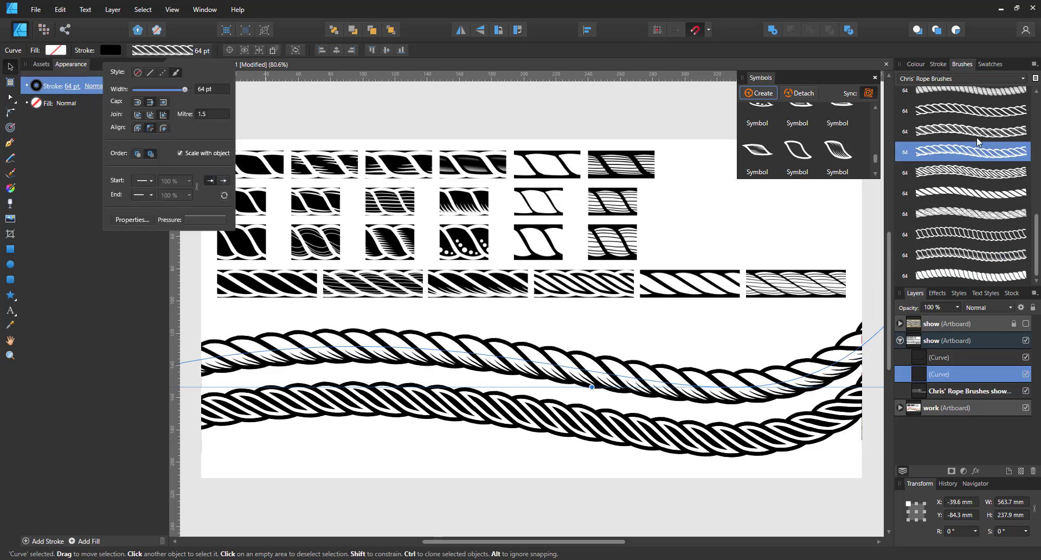
Apply the inverted rope brush with lines to the upper curve and set its stroke width to 64 pt
click(963, 96)
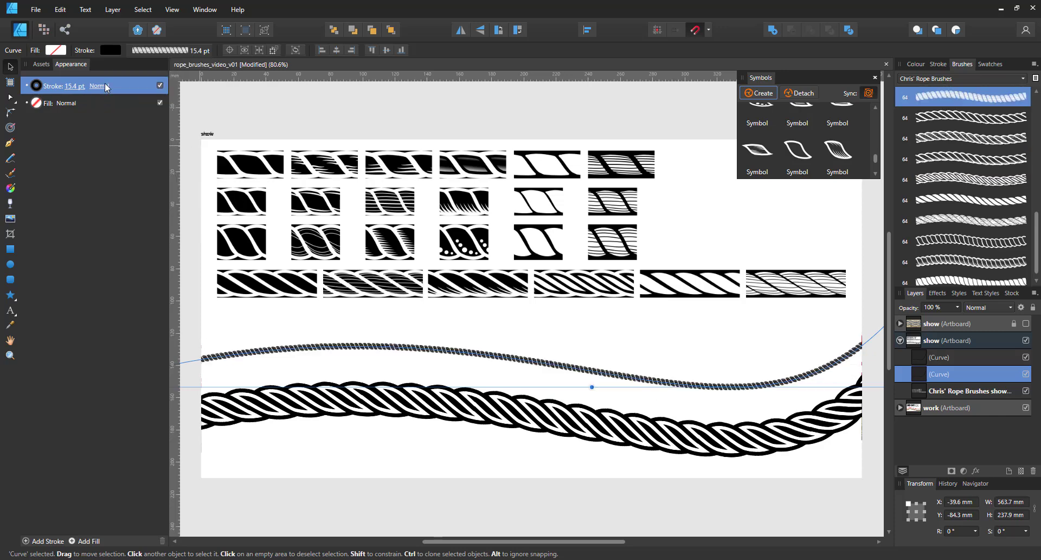
click(197, 50)
click(220, 91)
text(64)
key(Return)
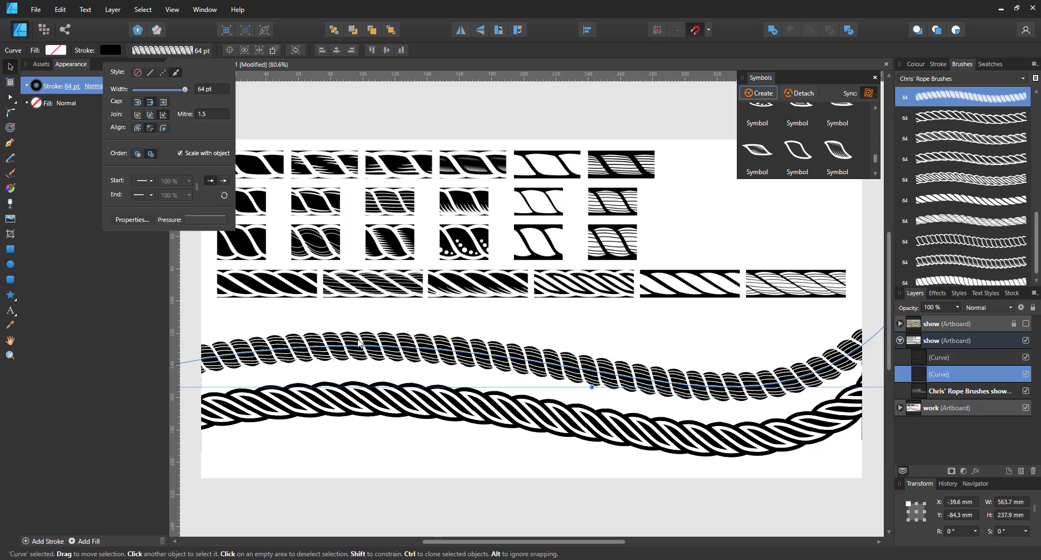
Recolour the upper rope curve's stroke to a light gold with hue 47, saturation 56 and lightness 65
click(916, 64)
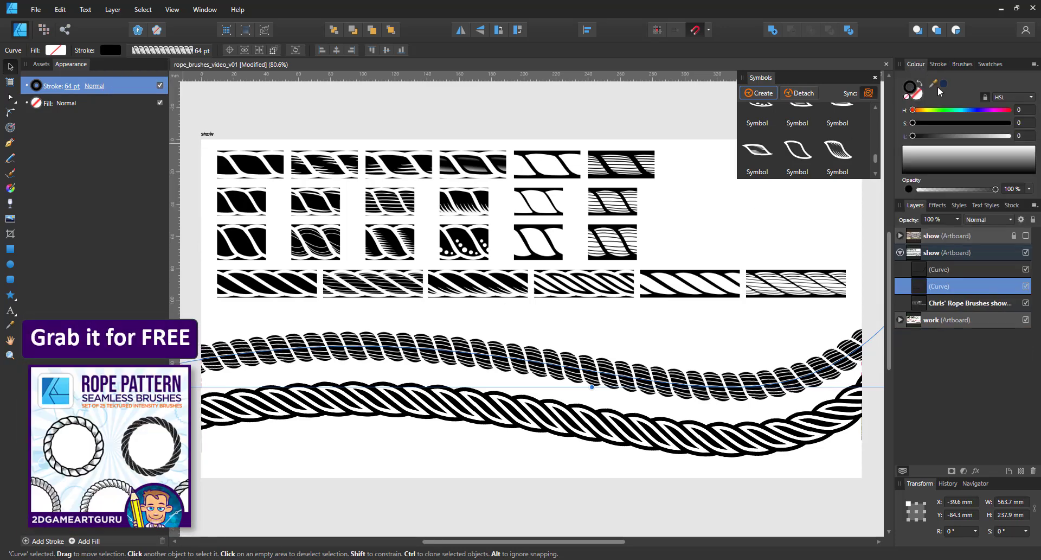
click(943, 85)
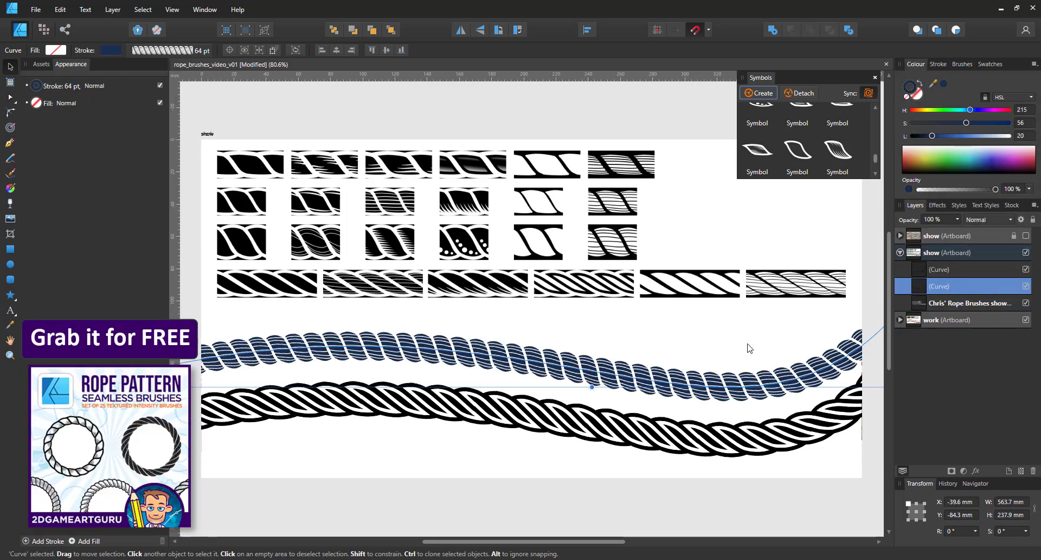
click(936, 109)
click(952, 135)
click(928, 110)
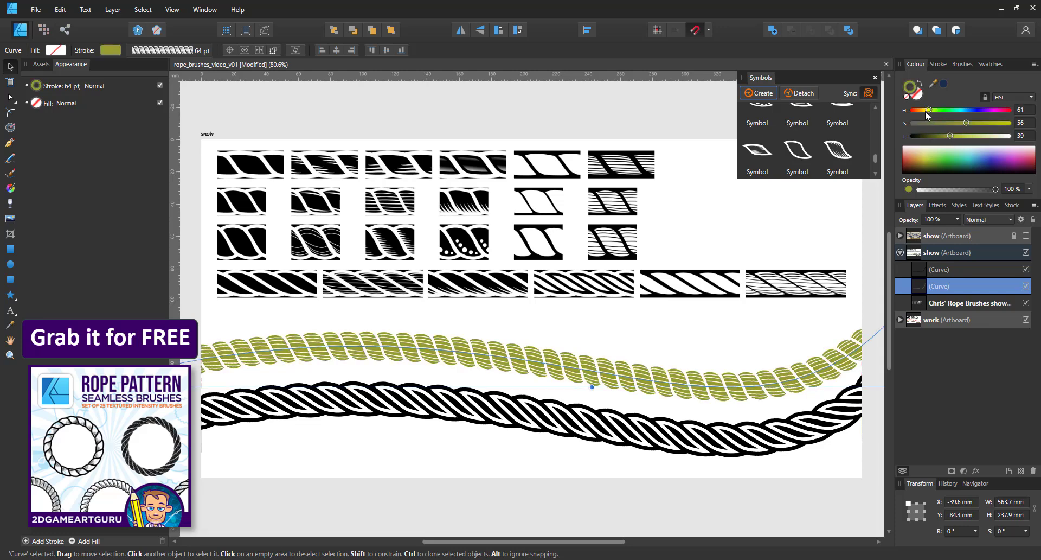
click(925, 109)
click(974, 137)
click(722, 334)
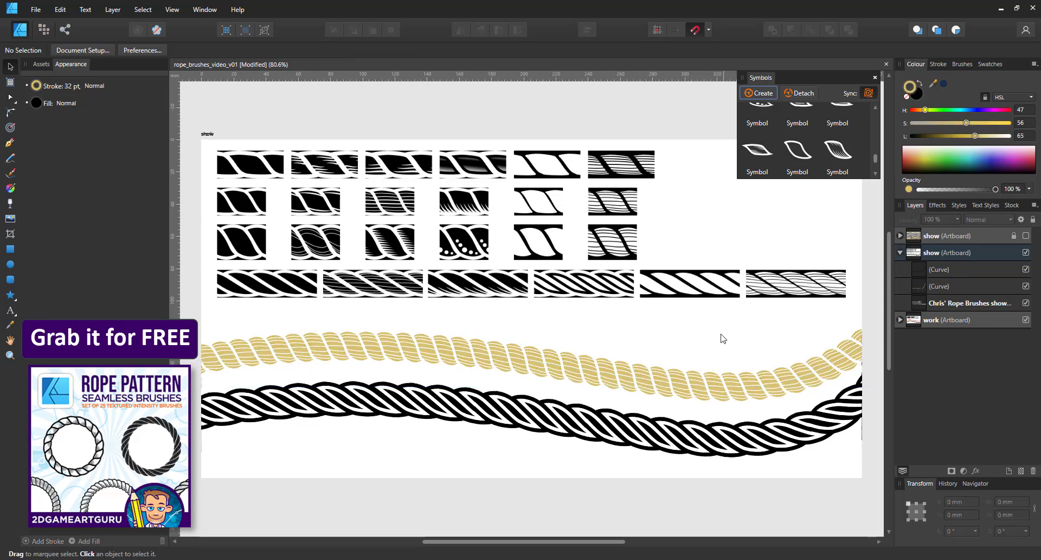